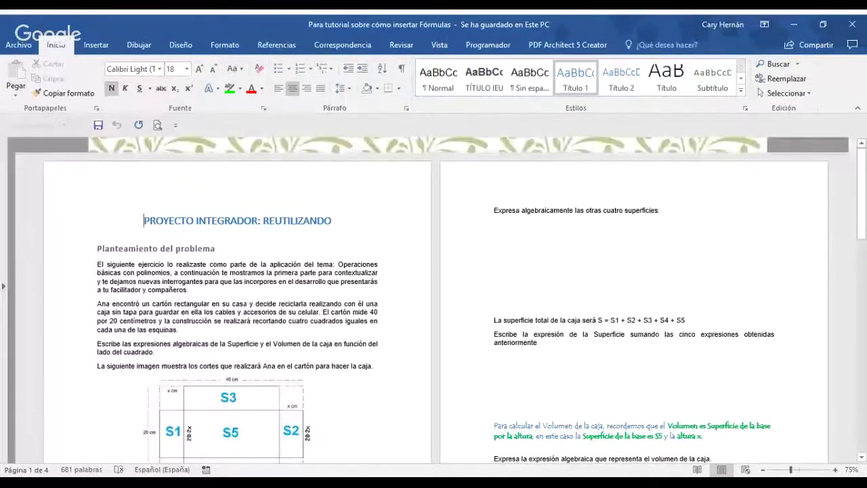
# Switch to the Insertar ribbon tab to reach the equation, symbol and object commands.
pyautogui.moveTo(358, 434)
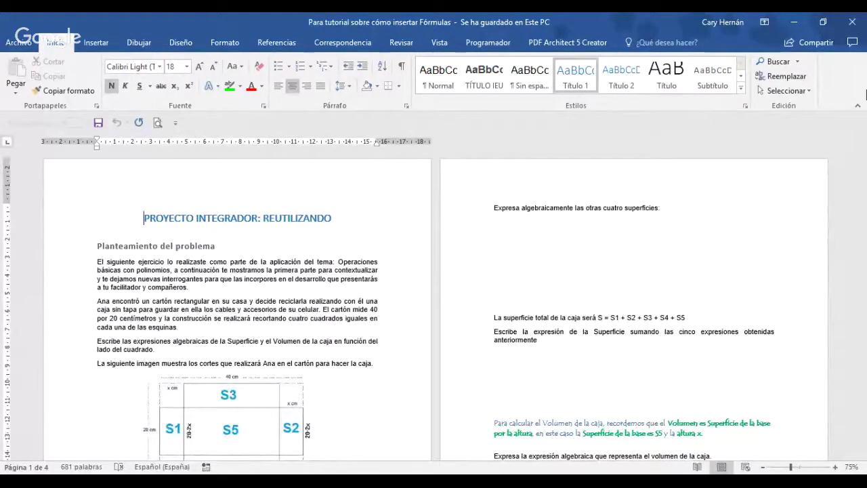
pyautogui.moveTo(863, 184); pyautogui.dragTo(865, 162)
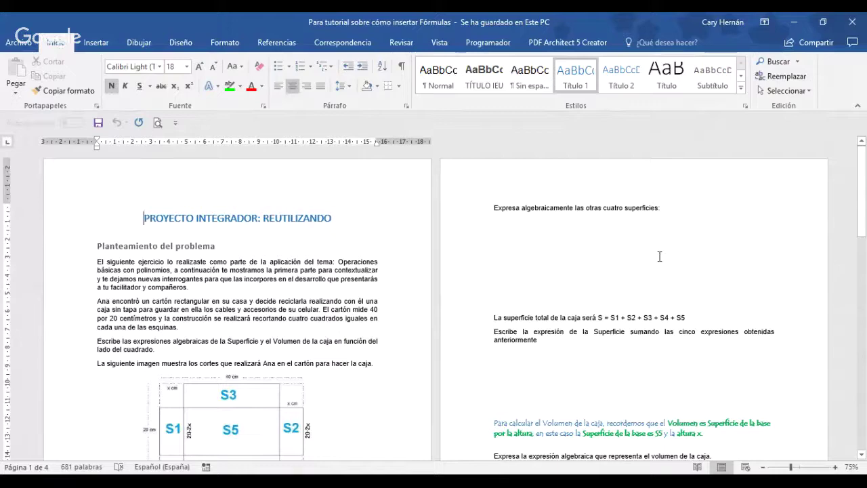
pyautogui.moveTo(864, 171)
pyautogui.mouseDown()
pyautogui.moveTo(864, 194)
pyautogui.moveTo(864, 171)
pyautogui.mouseUp()
pyautogui.click(97, 42)
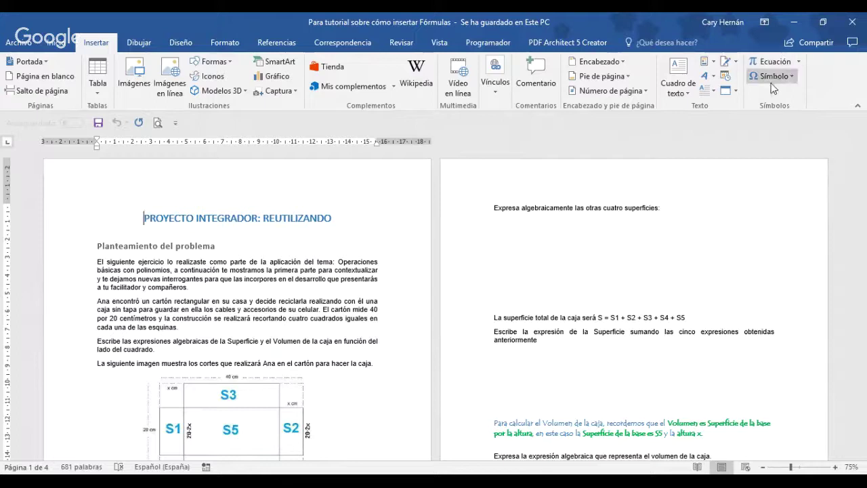
pyautogui.click(737, 93)
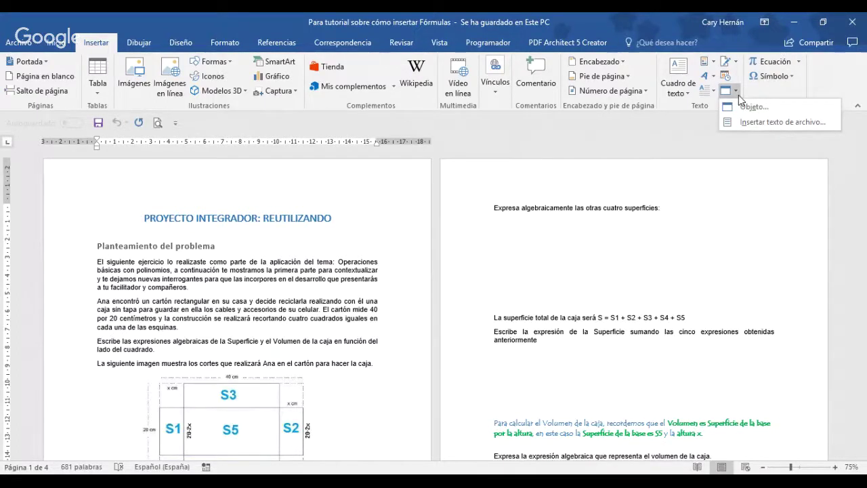
pyautogui.click(739, 95)
pyautogui.click(778, 185)
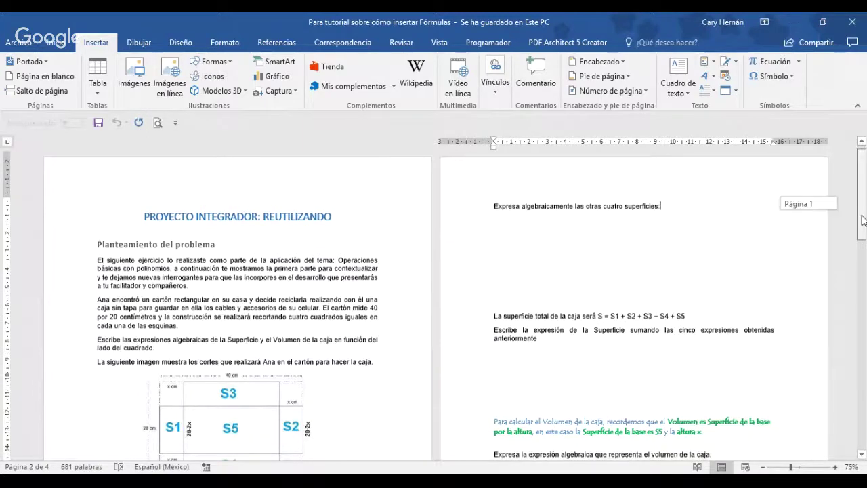
pyautogui.scroll(-1, 862, 203)
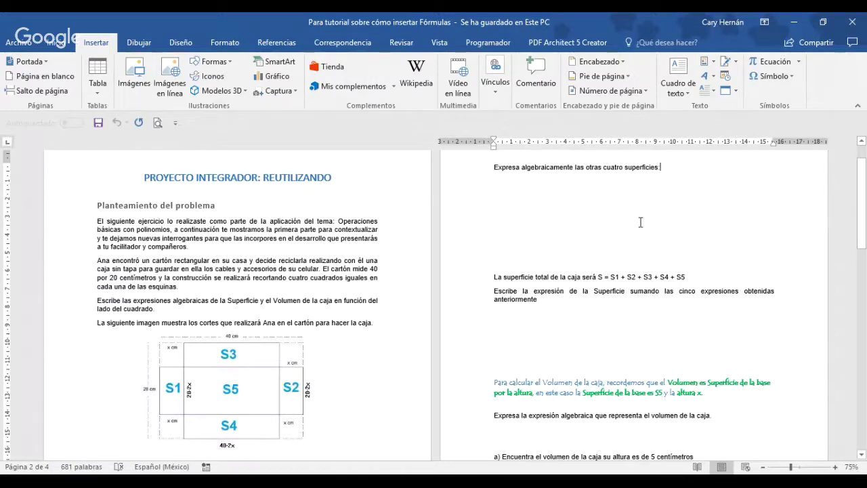
pyautogui.scroll(2, 160, 166)
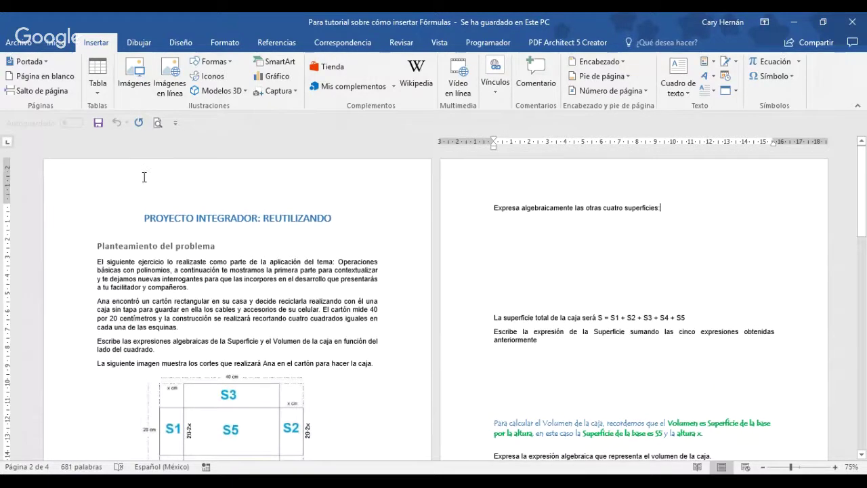
pyautogui.click(143, 217)
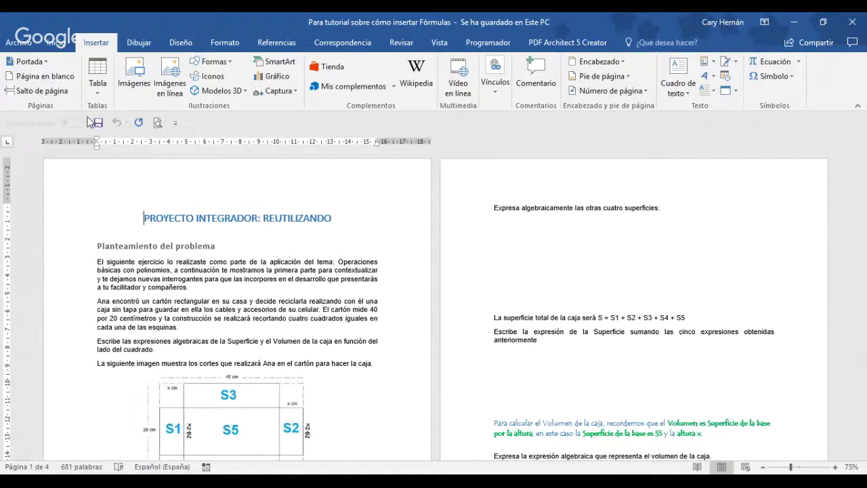
pyautogui.moveTo(864, 190); pyautogui.dragTo(866, 130)
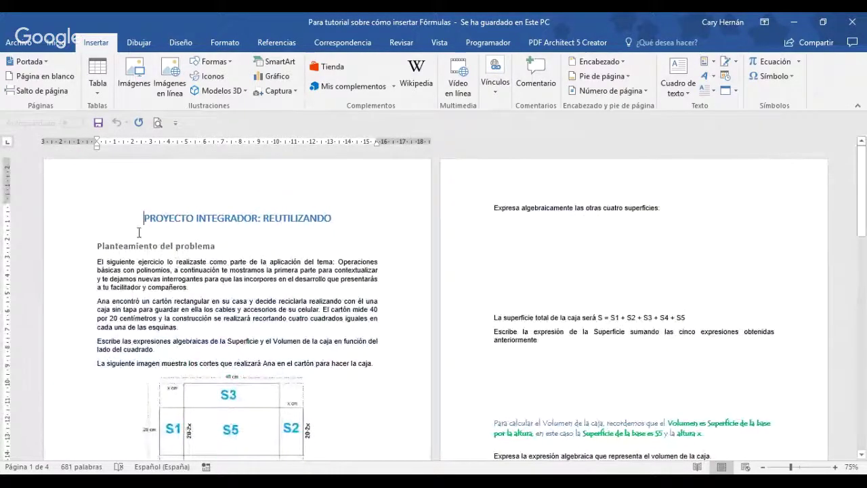
pyautogui.moveTo(96, 249); pyautogui.dragTo(158, 351)
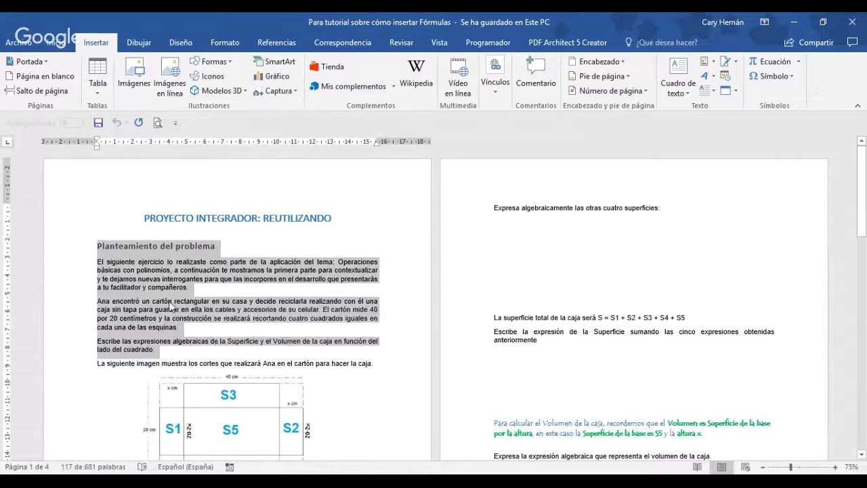
# Delete the introductory paragraph beginning 'El siguiente ejercicio'.
pyautogui.click(183, 279)
pyautogui.moveTo(196, 293); pyautogui.dragTo(97, 262)
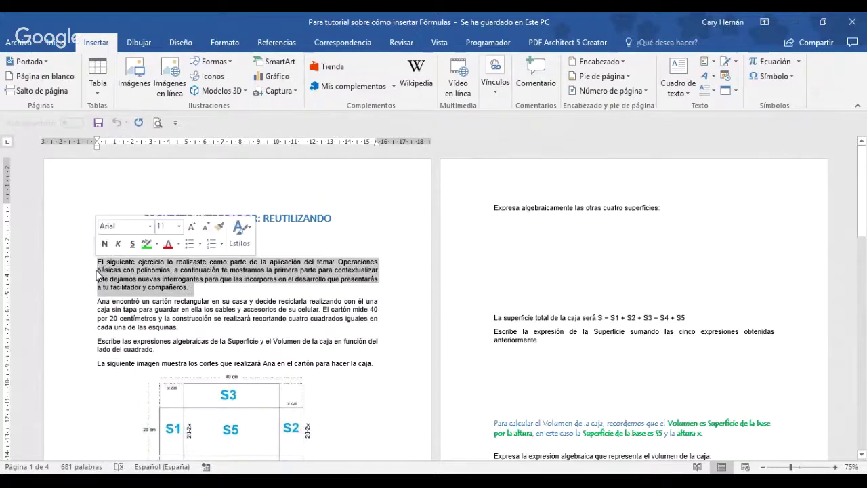
pyautogui.press('Delete')
# Select the two green Superficie 1 paragraphs.
pyautogui.moveTo(864, 203)
pyautogui.mouseDown()
pyautogui.moveTo(865, 251)
pyautogui.moveTo(866, 219)
pyautogui.mouseUp()
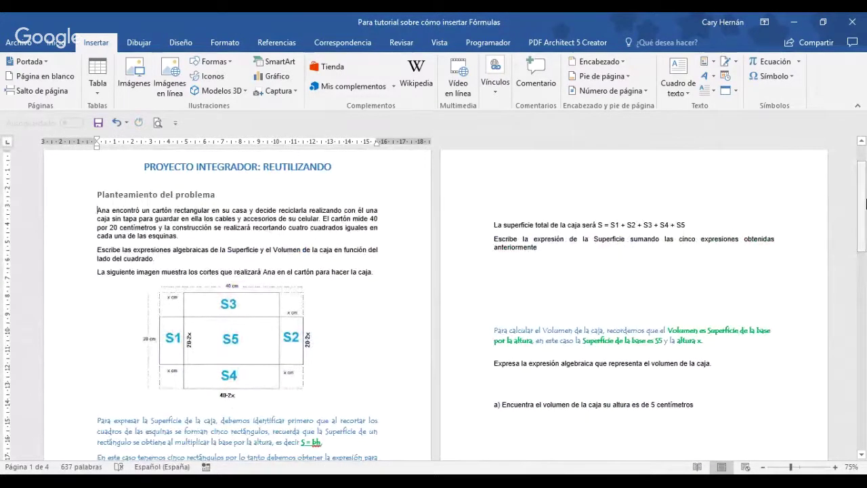
pyautogui.moveTo(866, 210); pyautogui.dragTo(866, 278)
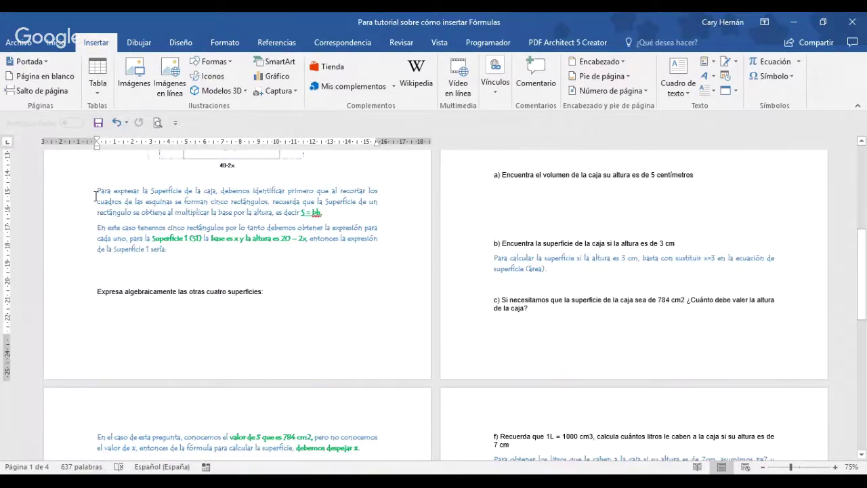
pyautogui.moveTo(95, 196); pyautogui.dragTo(171, 252)
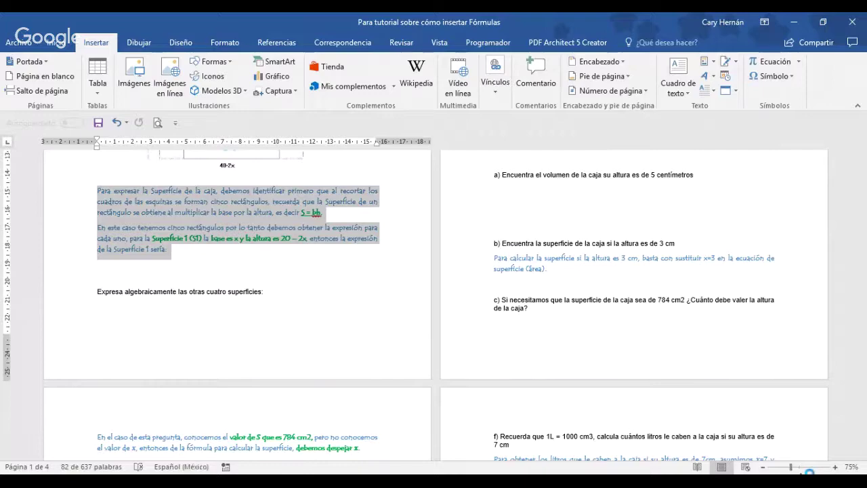
pyautogui.scroll(4, 697, 436)
pyautogui.moveTo(861, 207); pyautogui.dragTo(865, 172)
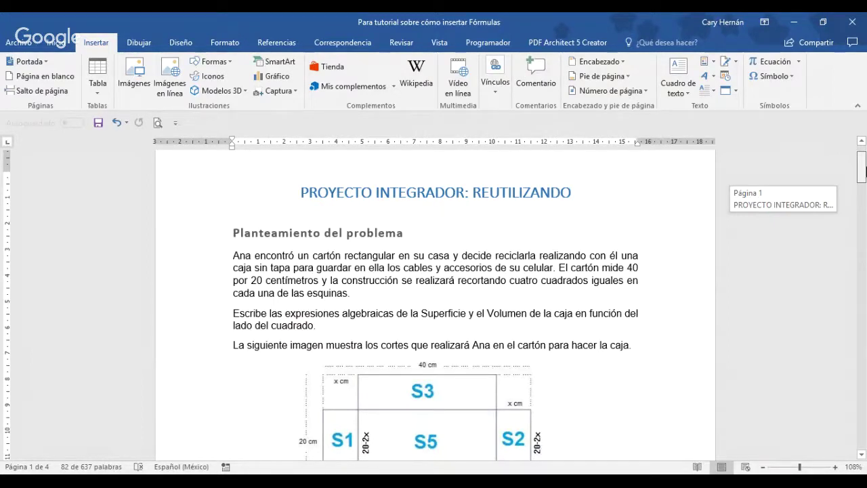
pyautogui.moveTo(865, 171); pyautogui.dragTo(866, 189)
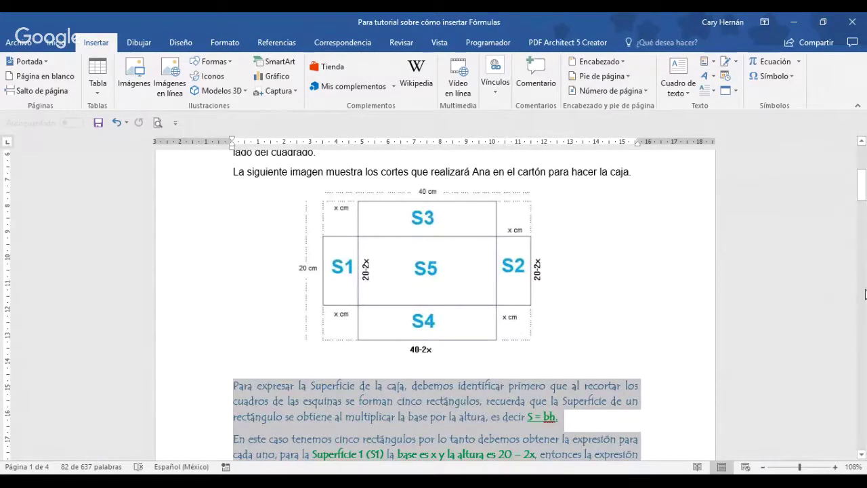
pyautogui.moveTo(863, 183); pyautogui.dragTo(863, 201)
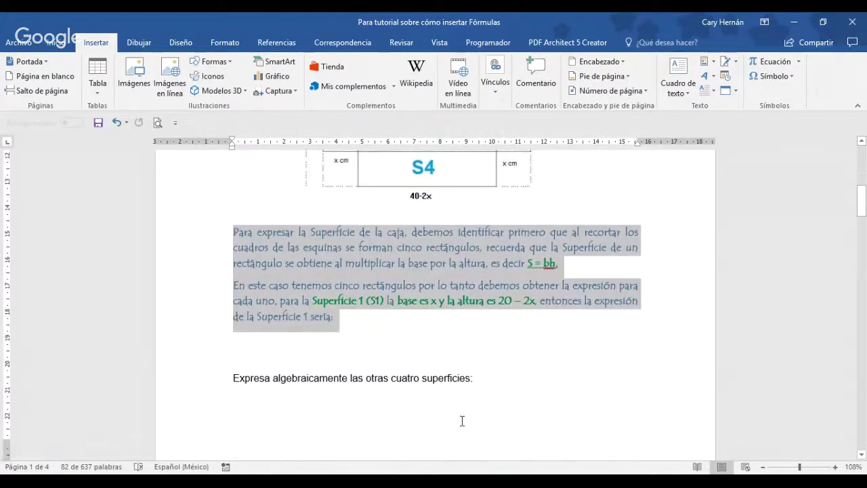
pyautogui.click(425, 331)
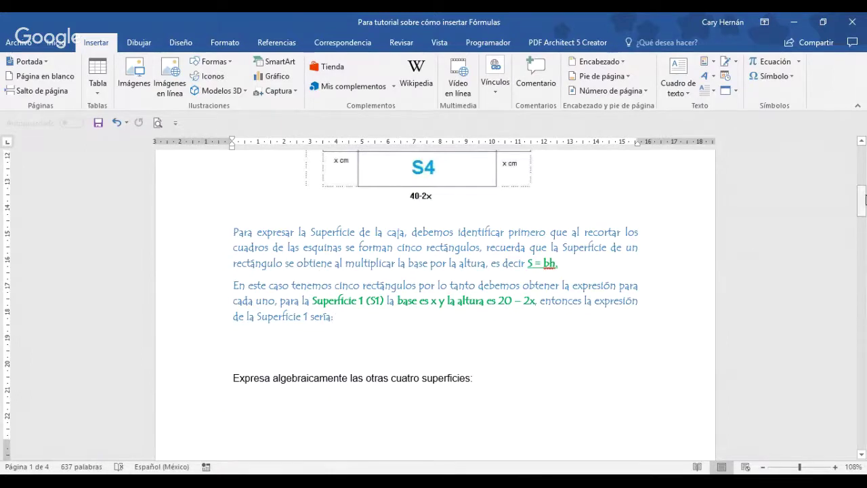
pyautogui.moveTo(865, 198); pyautogui.dragTo(864, 195)
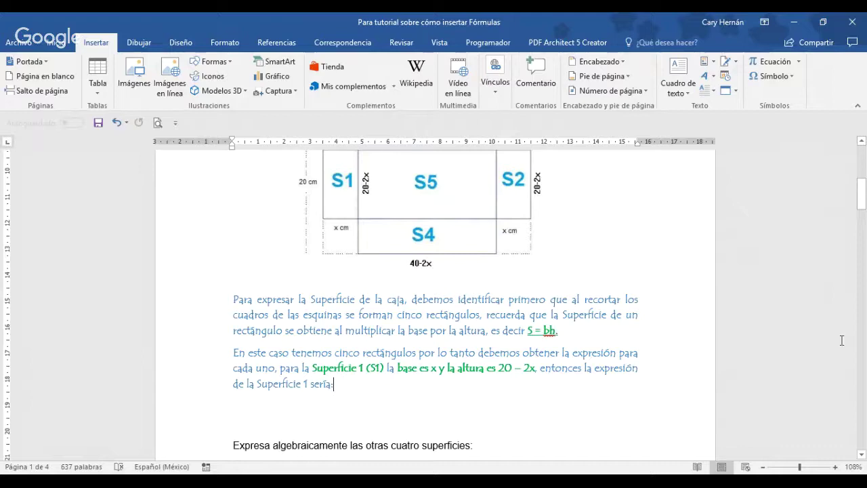
pyautogui.moveTo(863, 202); pyautogui.dragTo(864, 206)
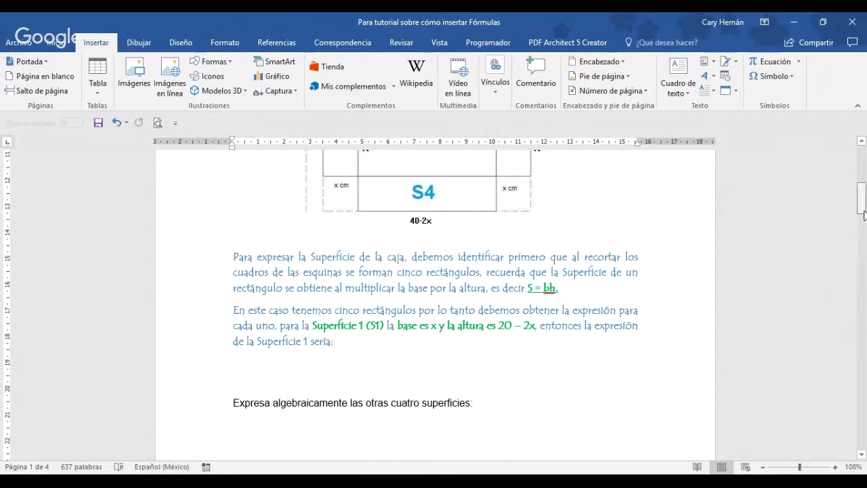
pyautogui.moveTo(862, 212); pyautogui.dragTo(864, 199)
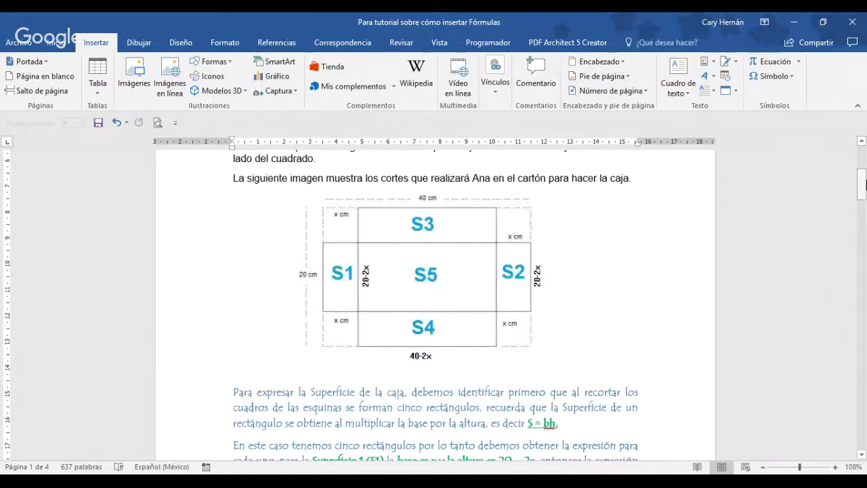
pyautogui.moveTo(862, 182); pyautogui.dragTo(863, 200)
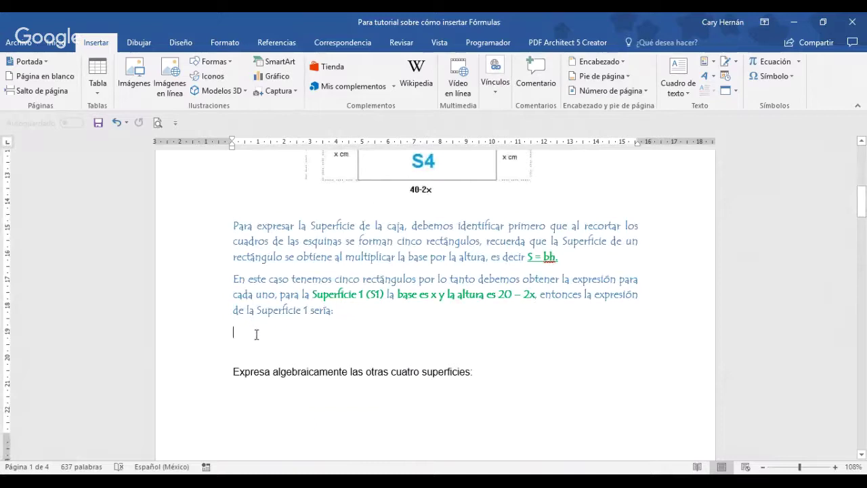
pyautogui.click(256, 334)
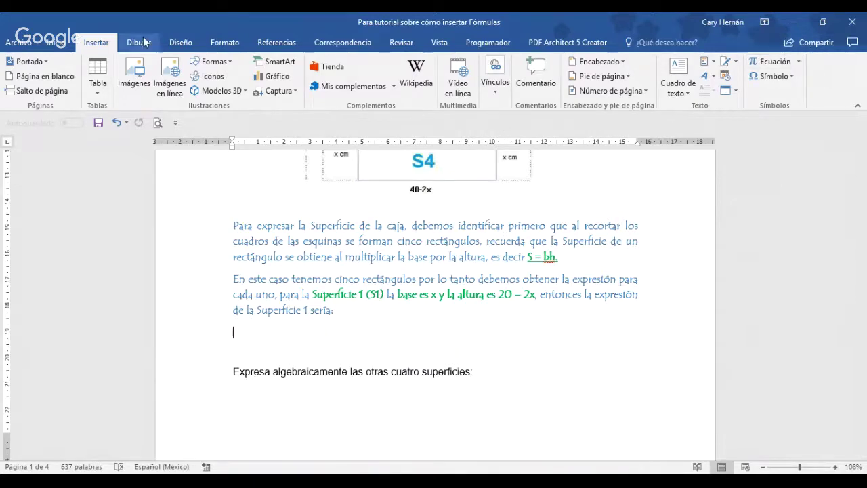
pyautogui.click(53, 43)
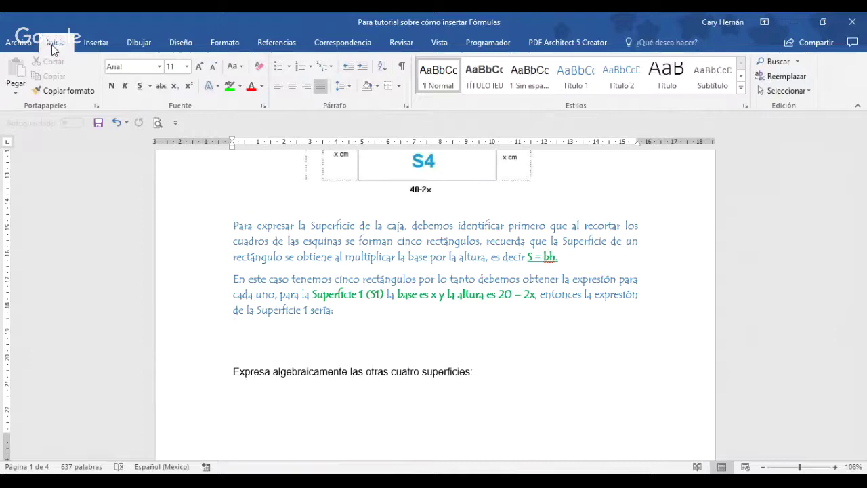
pyautogui.click(92, 49)
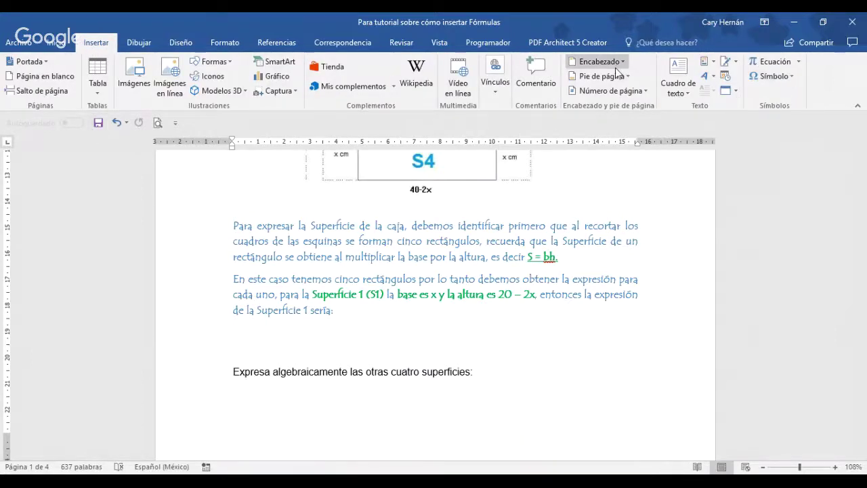
# Insert a blank, left-aligned, purple equation box under the Superficie 1 sentence, ready for editing.
pyautogui.click(799, 63)
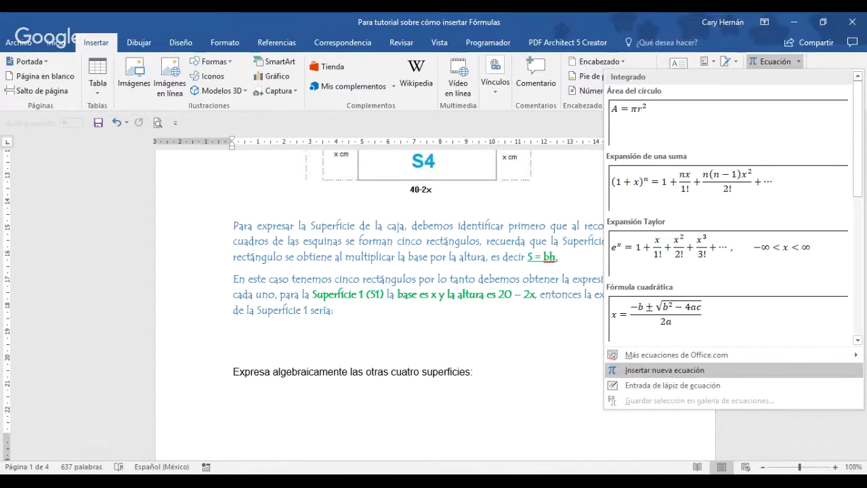
pyautogui.click(666, 370)
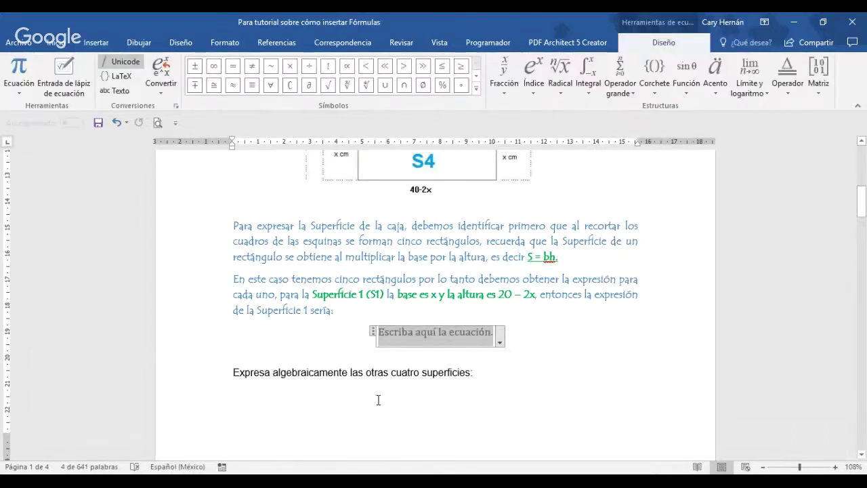
pyautogui.click(55, 43)
pyautogui.click(279, 86)
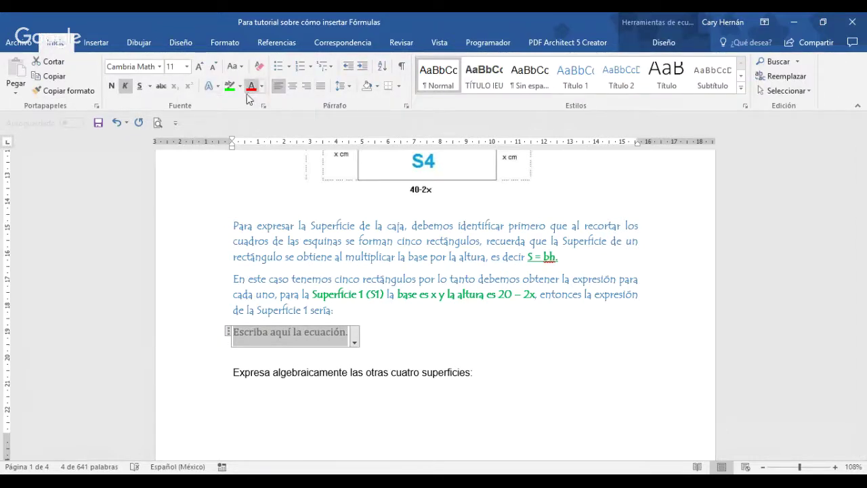
pyautogui.click(261, 88)
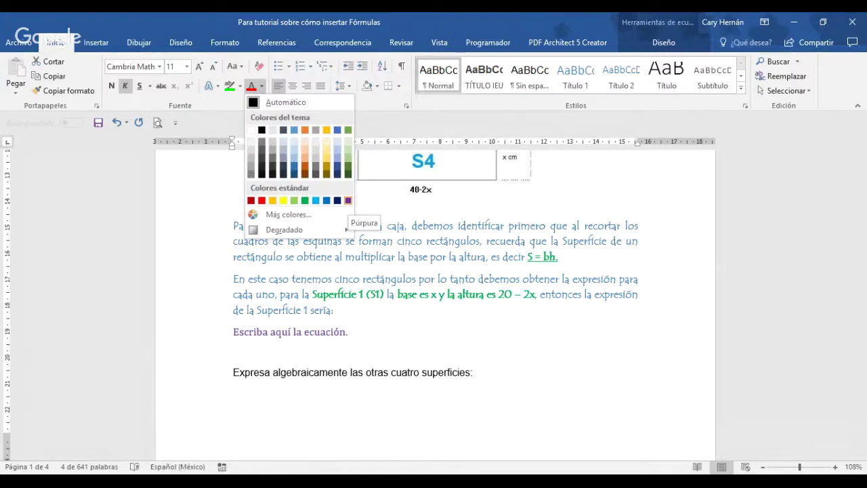
pyautogui.click(347, 200)
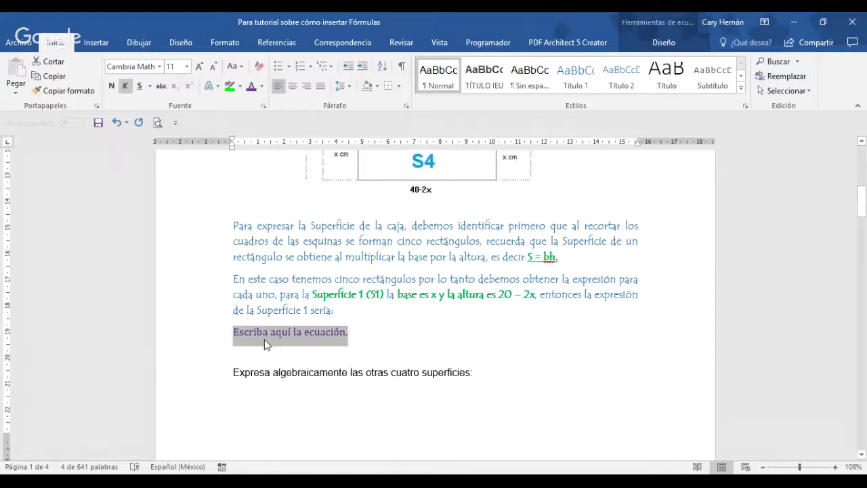
pyautogui.click(302, 342)
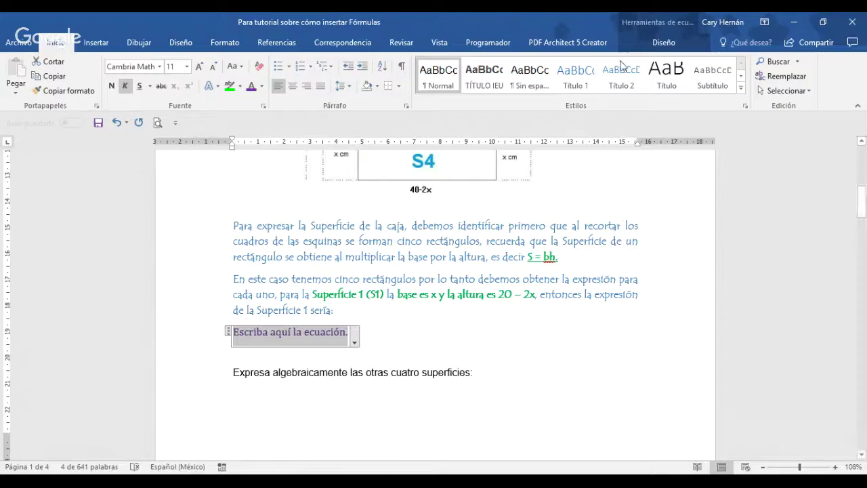
pyautogui.click(664, 45)
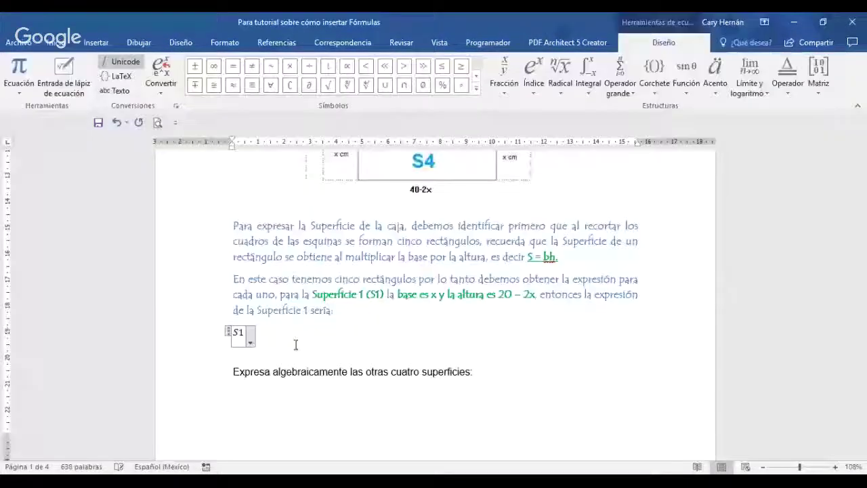
# Complete the equation as S1 = x(20 − 2x) and add an empty paragraph below it.
pyautogui.write('=')
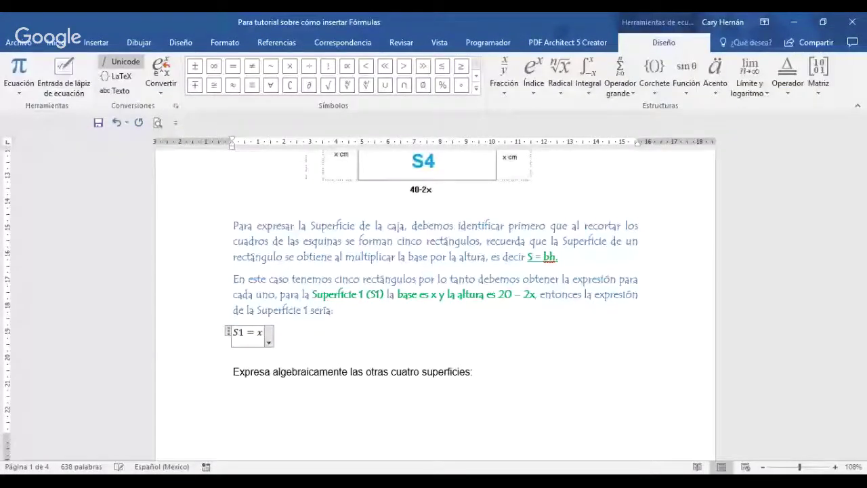
pyautogui.write('(20 −')
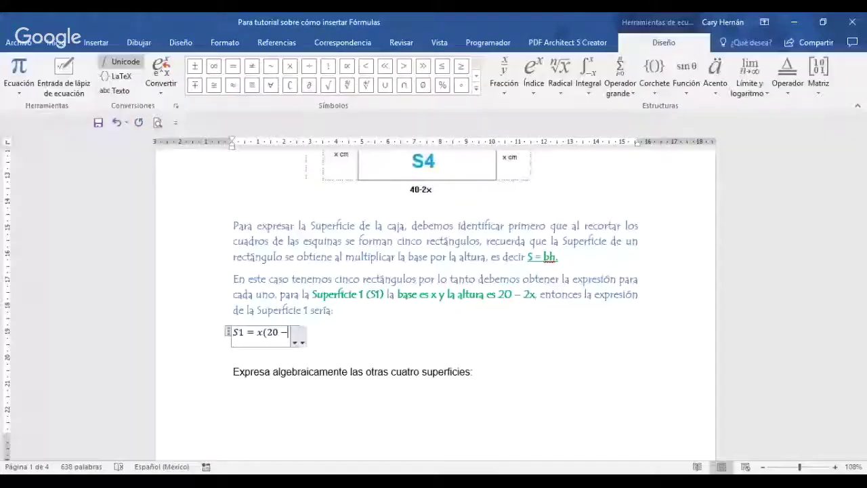
pyautogui.write('-2')
pyautogui.write('x)')
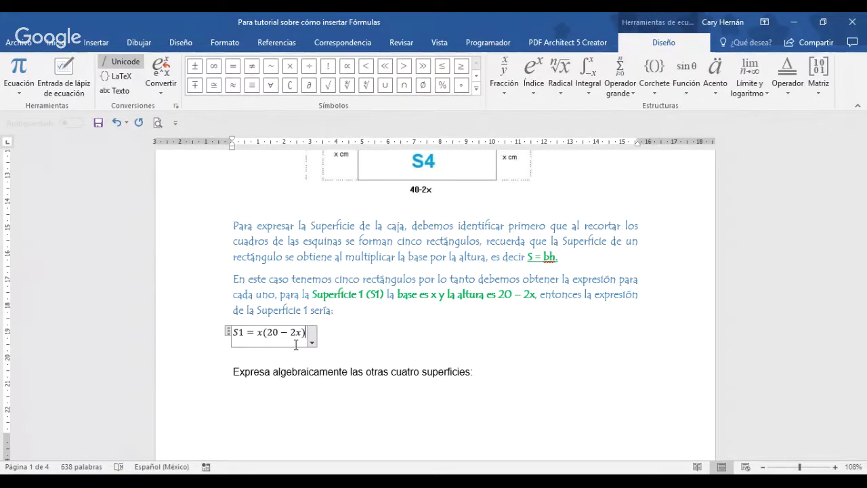
pyautogui.press('Return')
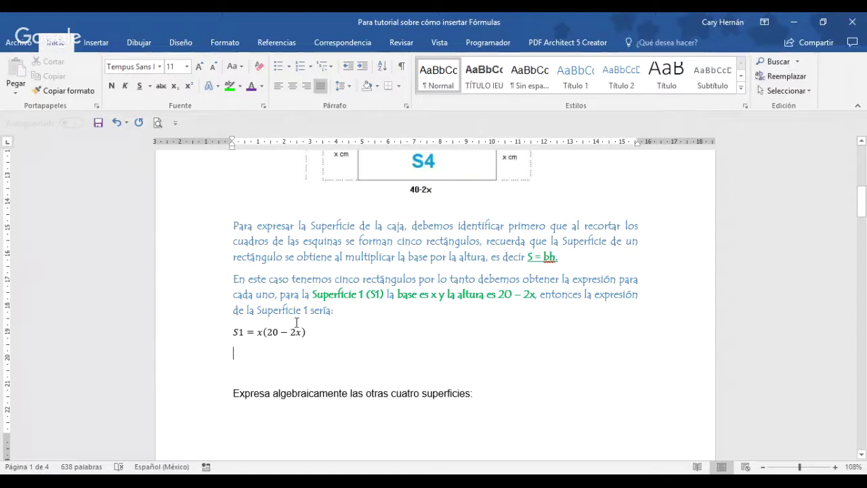
pyautogui.click(264, 337)
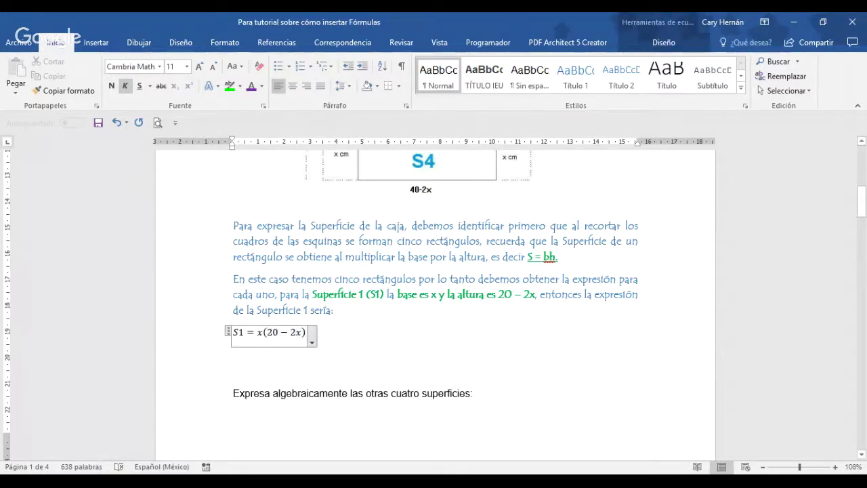
pyautogui.click(309, 342)
pyautogui.press('Return')
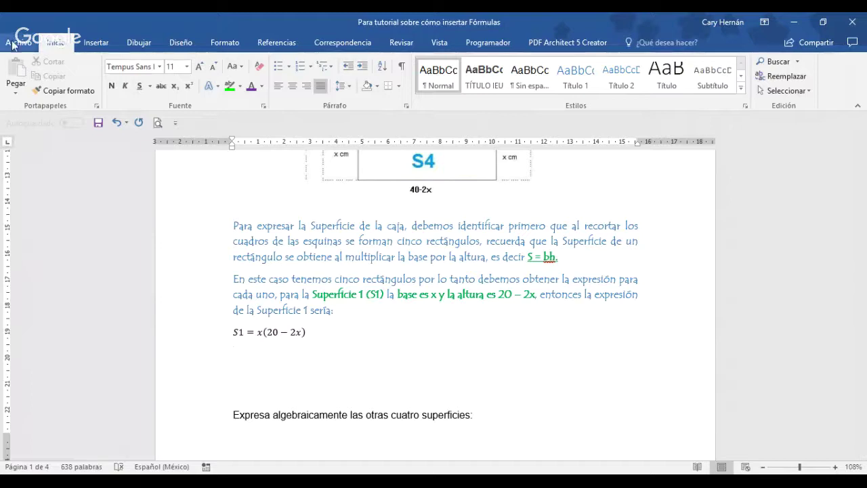
# Insert a new blank equation from Insertar > Ecuación on the empty line below S1.
pyautogui.click(93, 45)
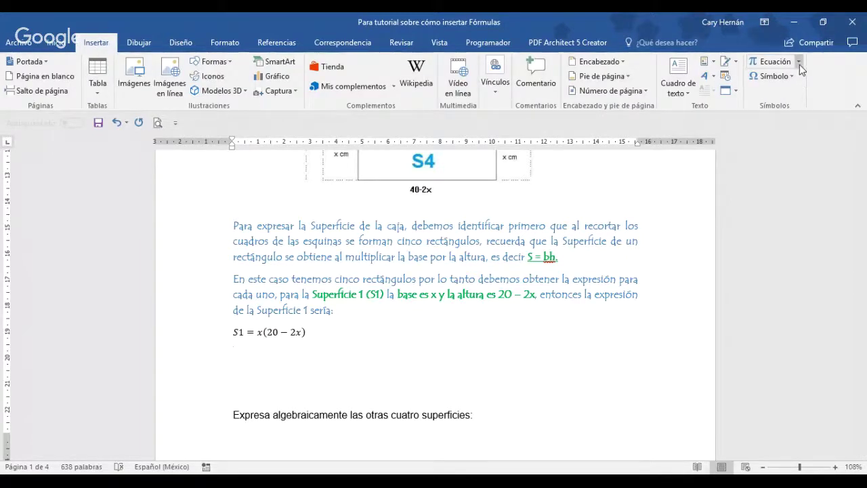
pyautogui.click(800, 63)
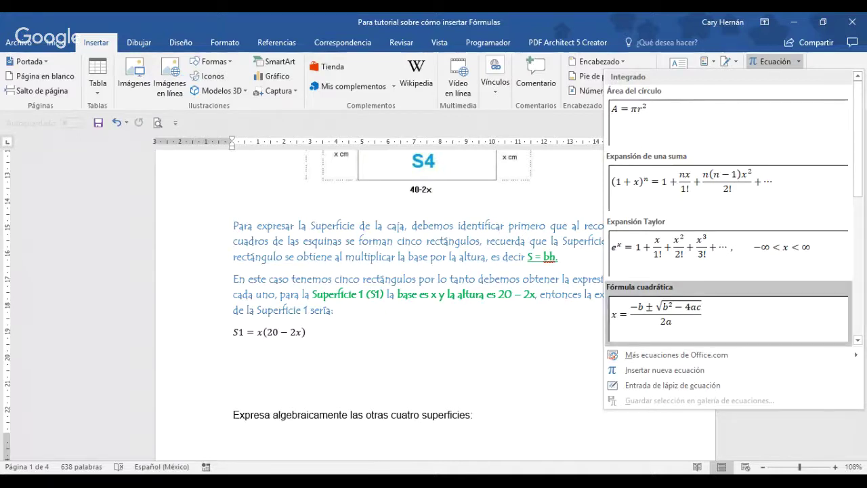
pyautogui.click(665, 370)
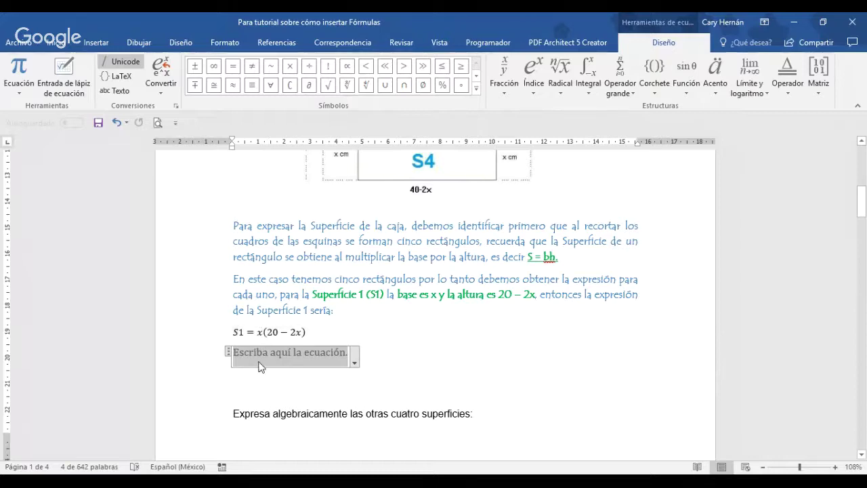
# Type 20x − 2x² in the new equation, using a superscript template for the exponent.
pyautogui.write('2')
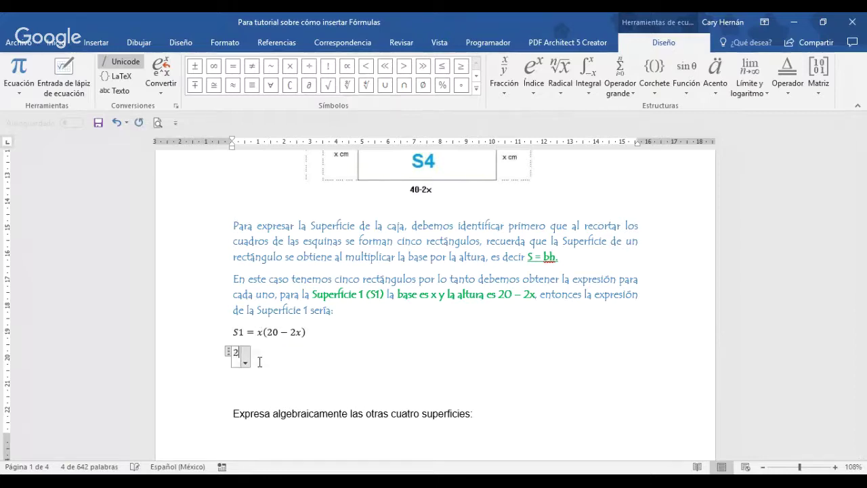
pyautogui.write('0x-')
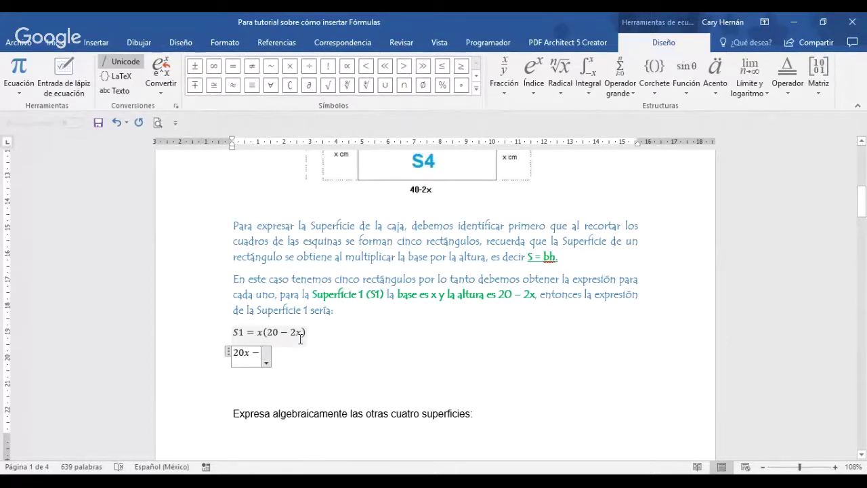
pyautogui.write('2')
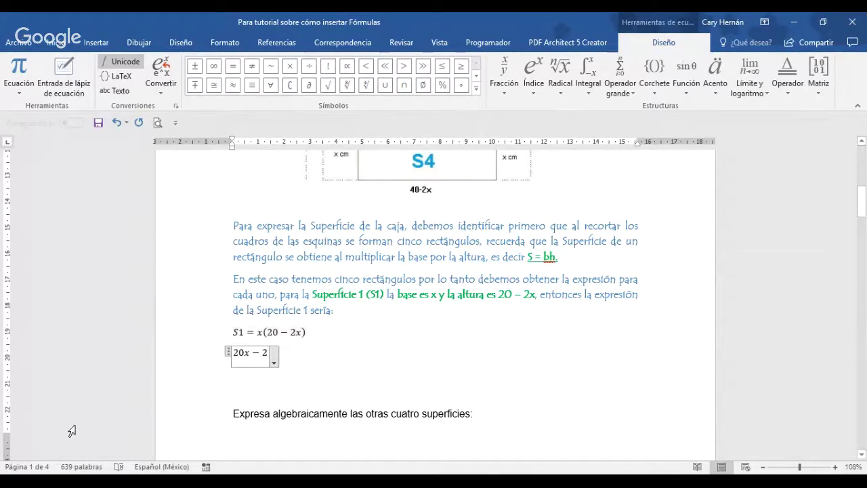
pyautogui.click(534, 93)
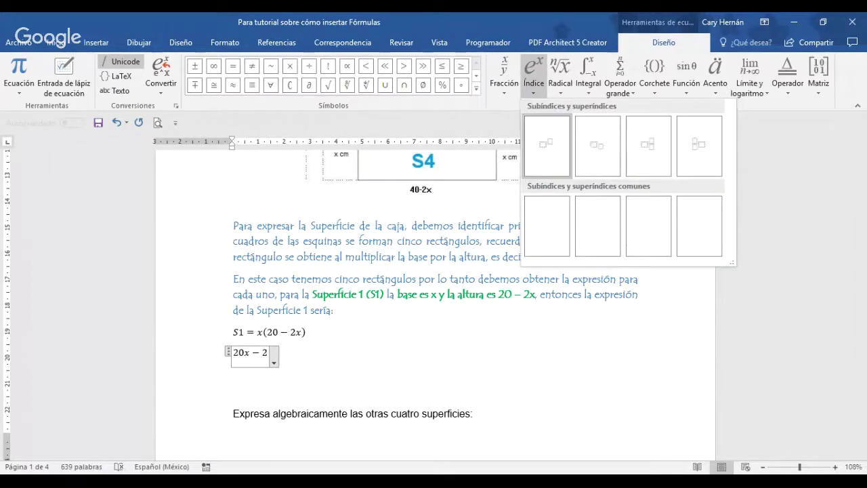
pyautogui.click(547, 145)
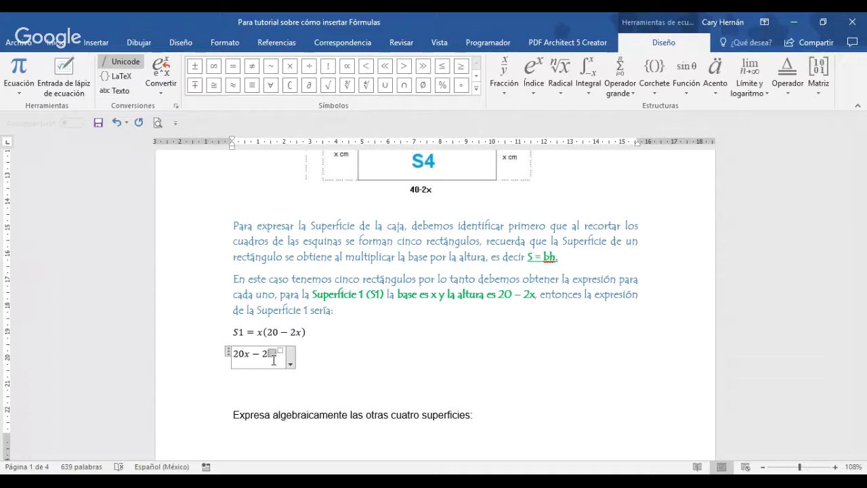
pyautogui.write('x')
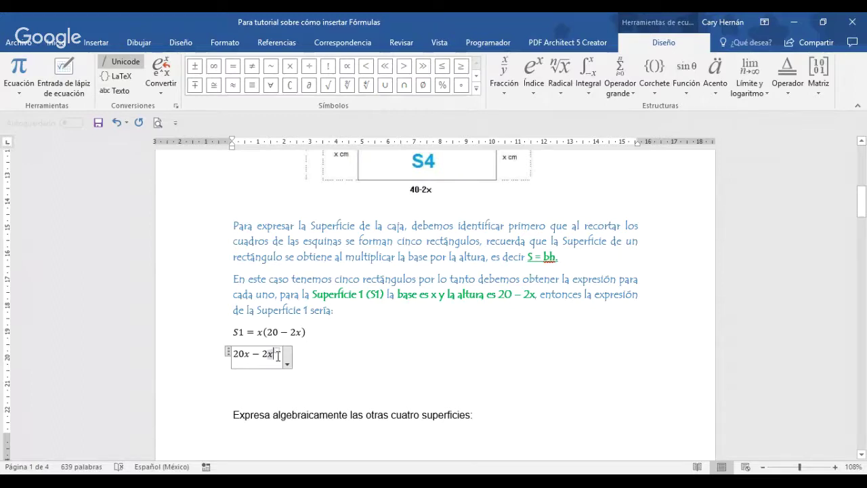
pyautogui.write('2')
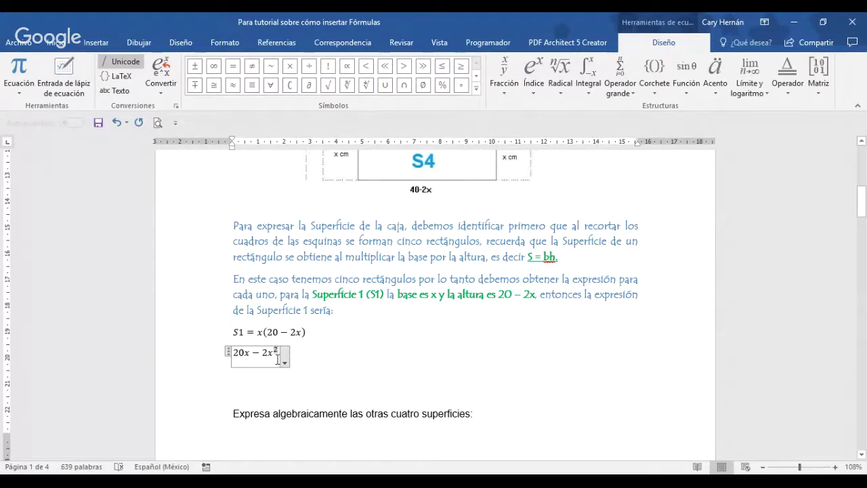
pyautogui.moveTo(279, 356); pyautogui.dragTo(261, 354)
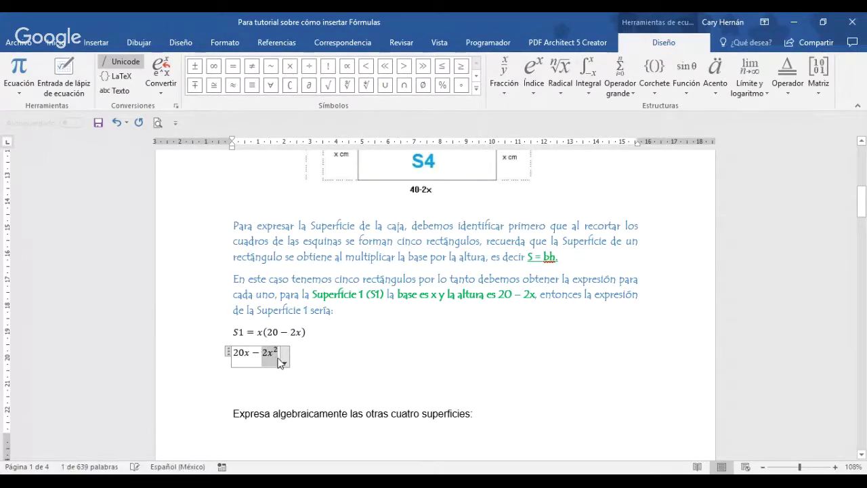
pyautogui.click(283, 364)
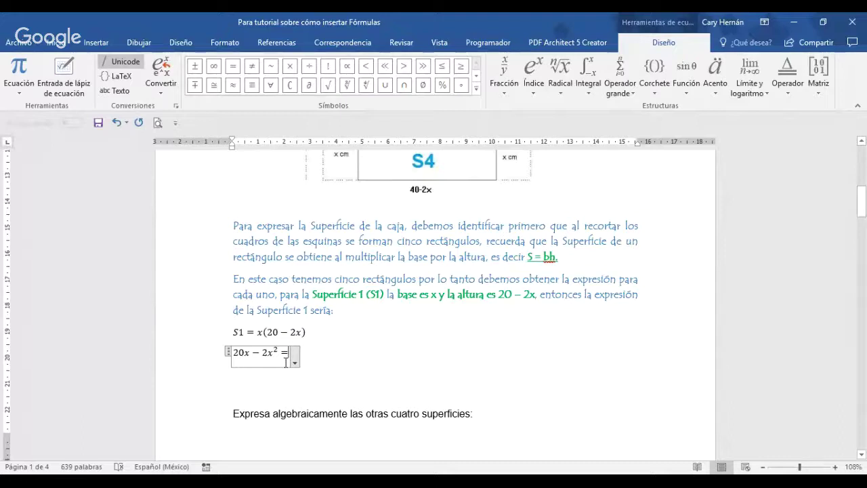
# Write the right-hand −2x² term with a superscript exponent.
pyautogui.write('2')
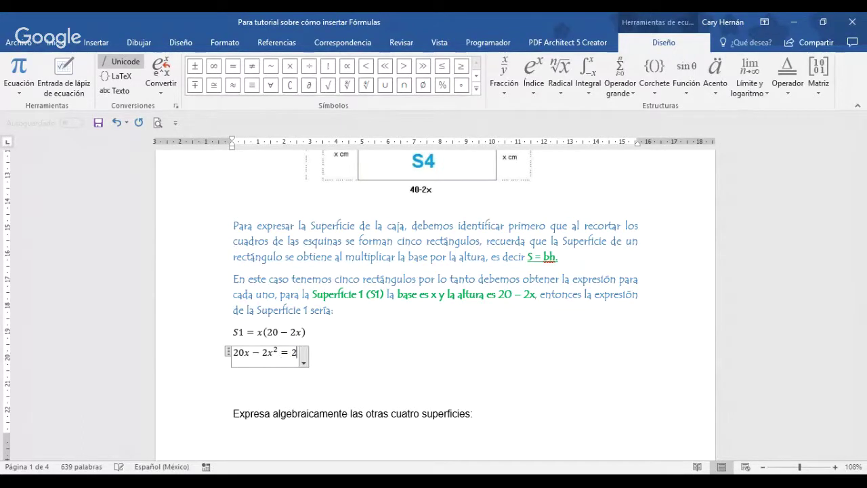
pyautogui.click(534, 76)
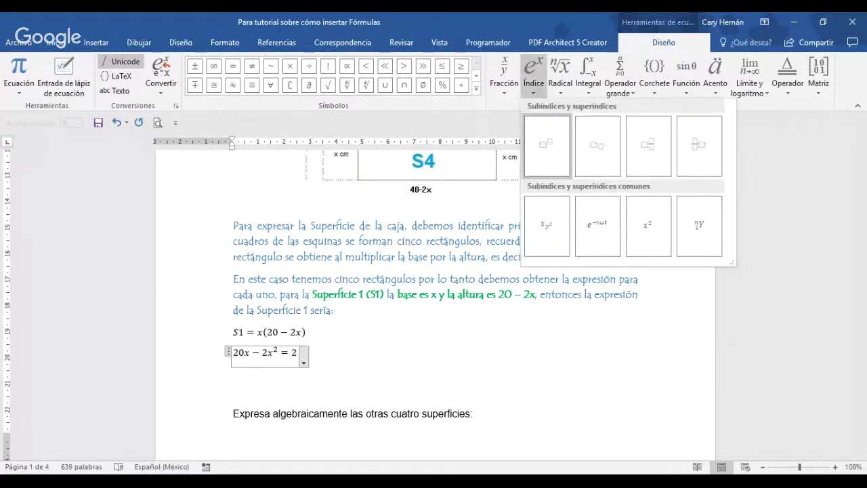
pyautogui.click(542, 144)
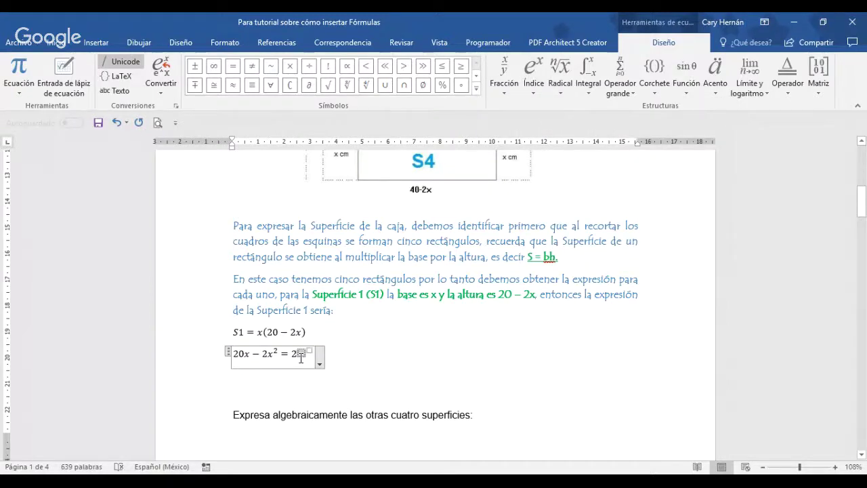
pyautogui.write('x')
pyautogui.press('Right')
pyautogui.write('2')
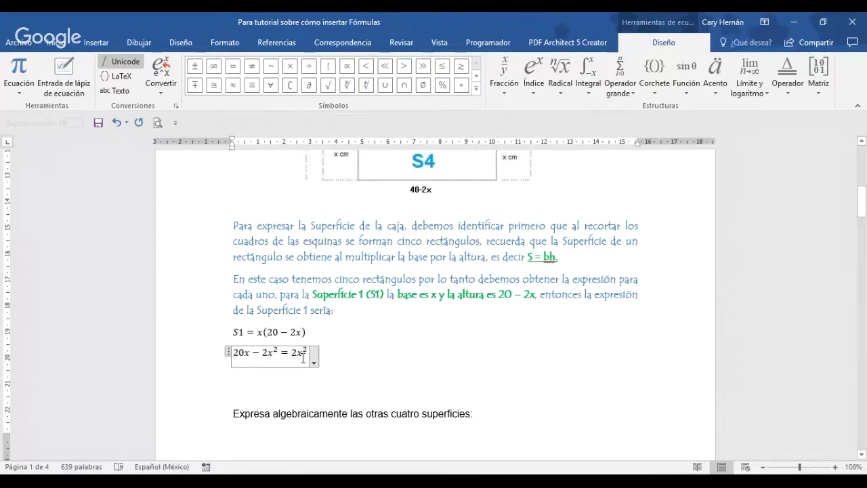
pyautogui.write('-')
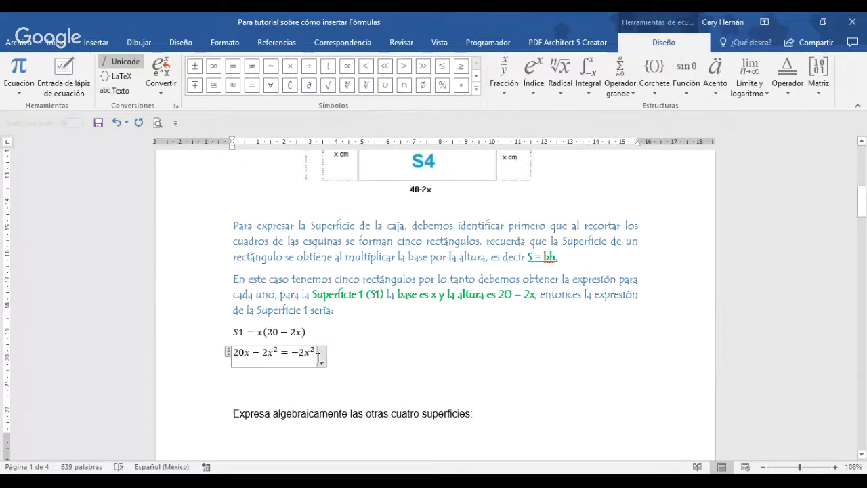
# Remove the stray +20 outside the equation, add + 20x inside, and select −2x² + 20x.
pyautogui.click(318, 358)
pyautogui.write('+')
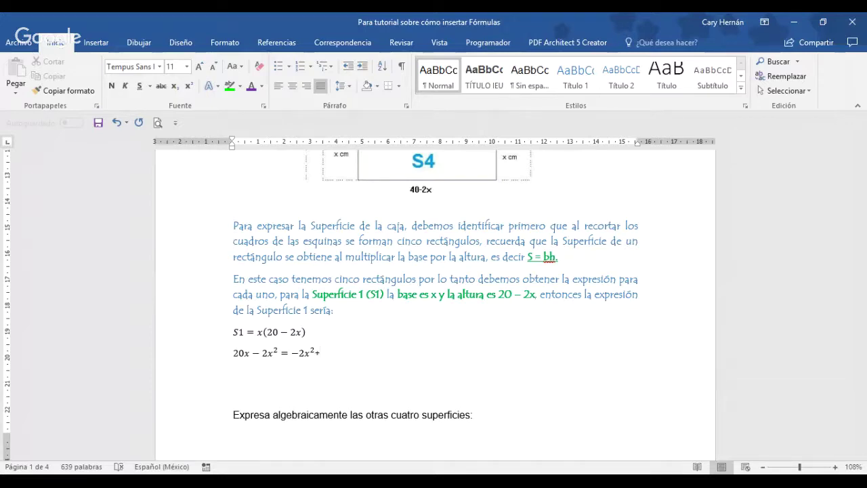
pyautogui.write('20')
pyautogui.press('BackSpace')
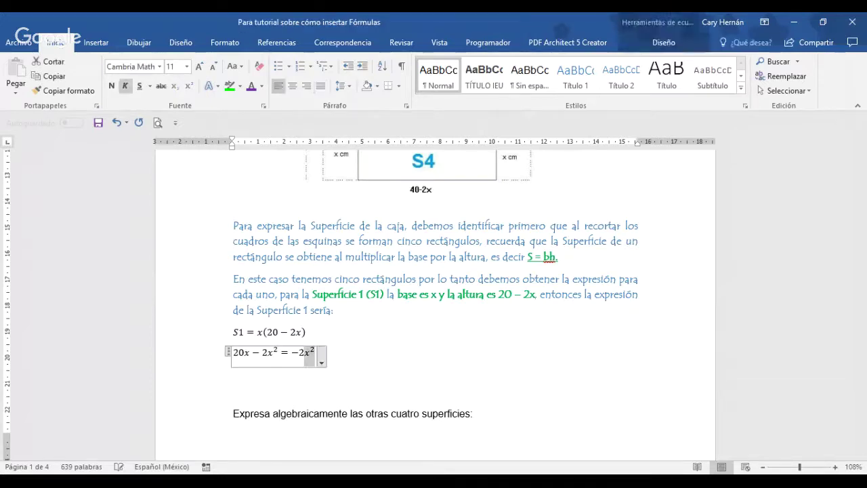
pyautogui.click(318, 360)
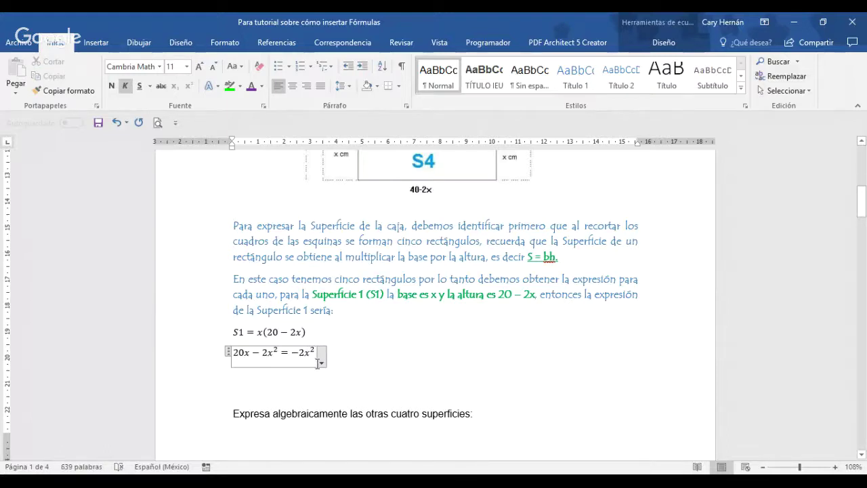
pyautogui.press('Right')
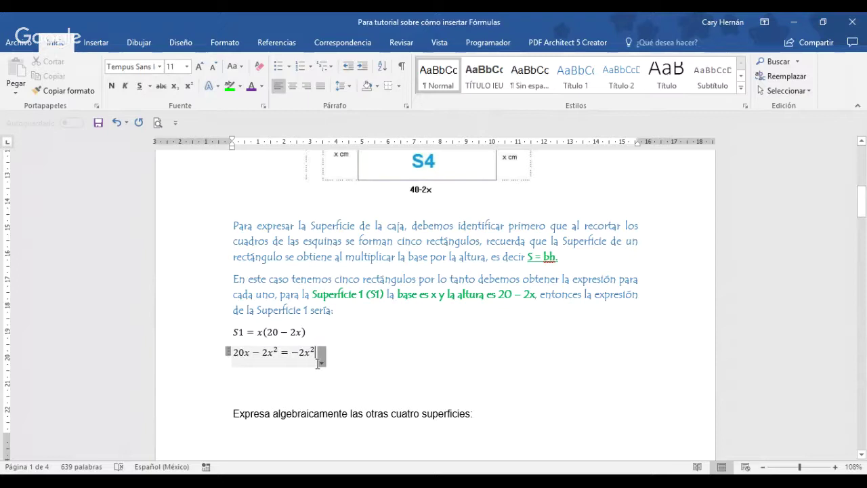
pyautogui.write('+20')
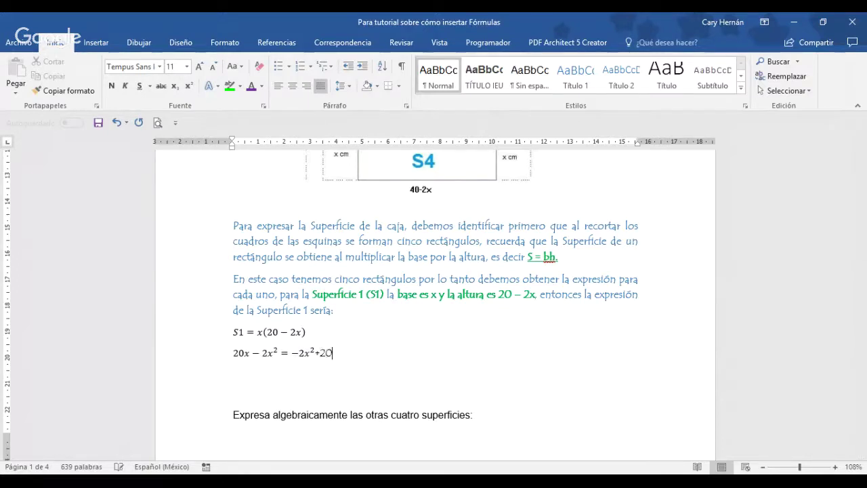
pyautogui.press('BackSpace')
pyautogui.press('BackSpace')
pyautogui.press('BackSpace')
pyautogui.press('BackSpace')
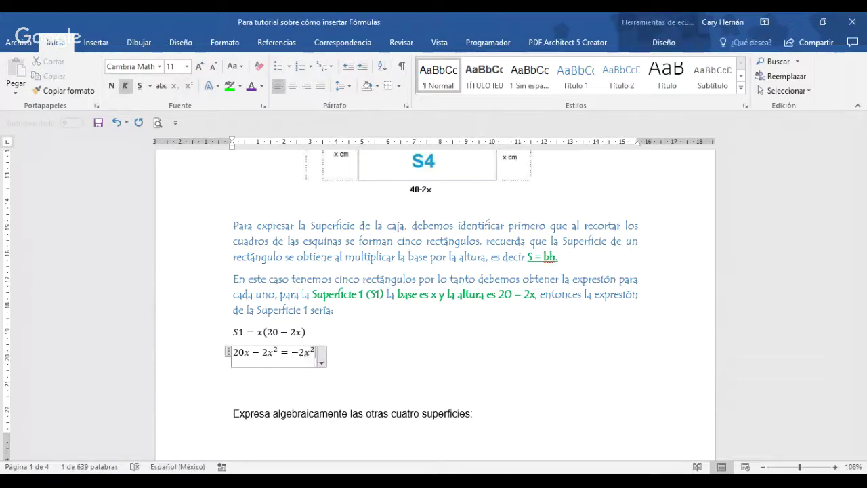
pyautogui.write('+ ')
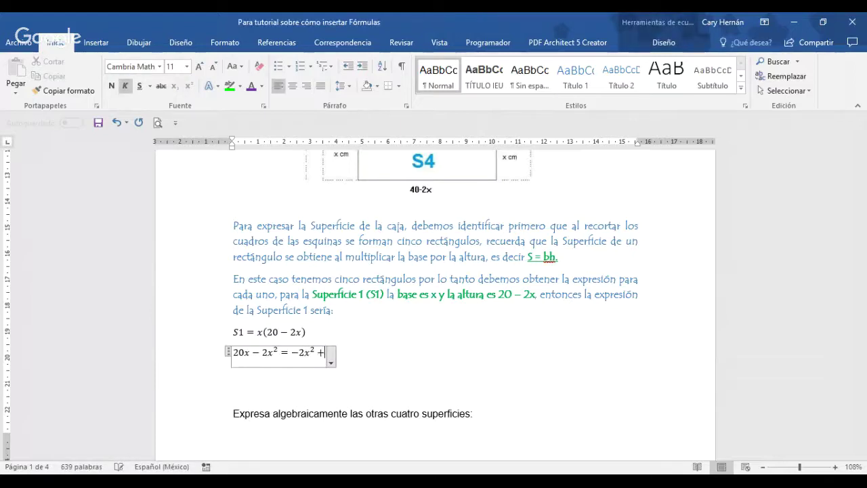
pyautogui.write('20x')
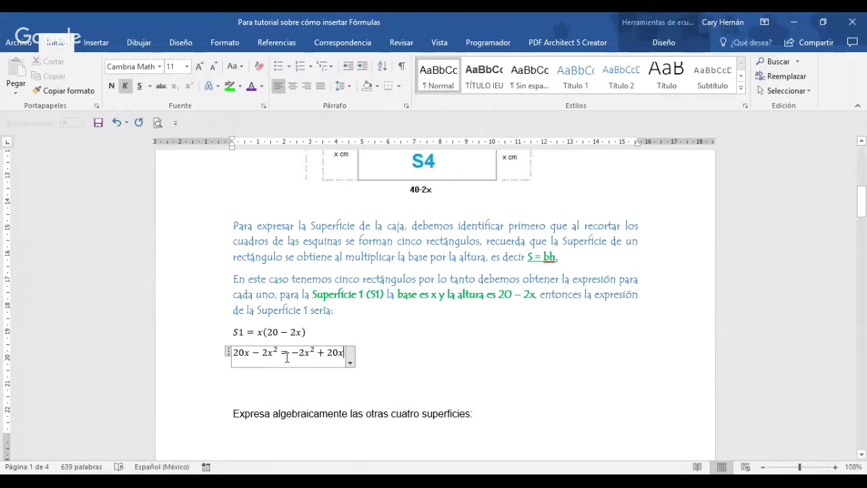
pyautogui.moveTo(292, 356); pyautogui.dragTo(348, 354)
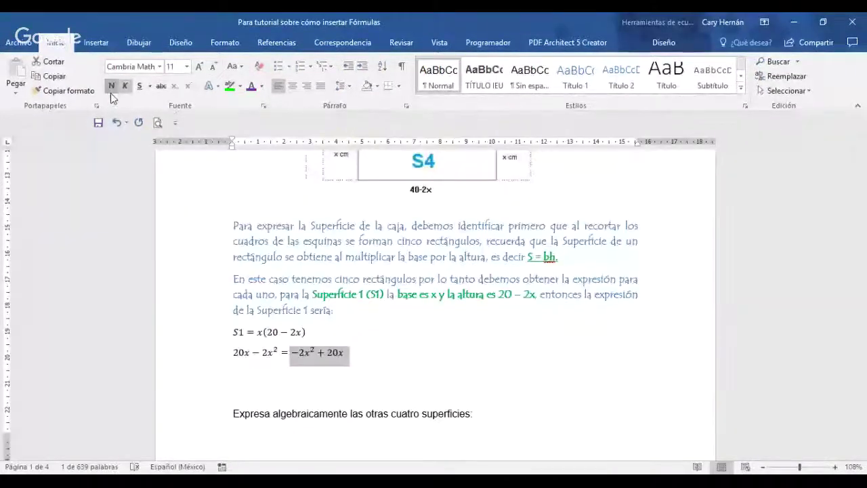
# Make the result −2x² + 20x bold with Automático (black) font colour.
pyautogui.click(111, 86)
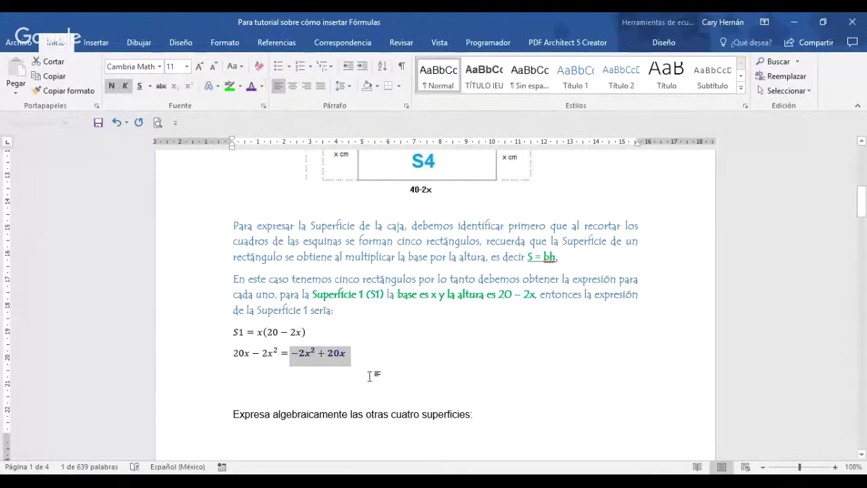
pyautogui.click(252, 86)
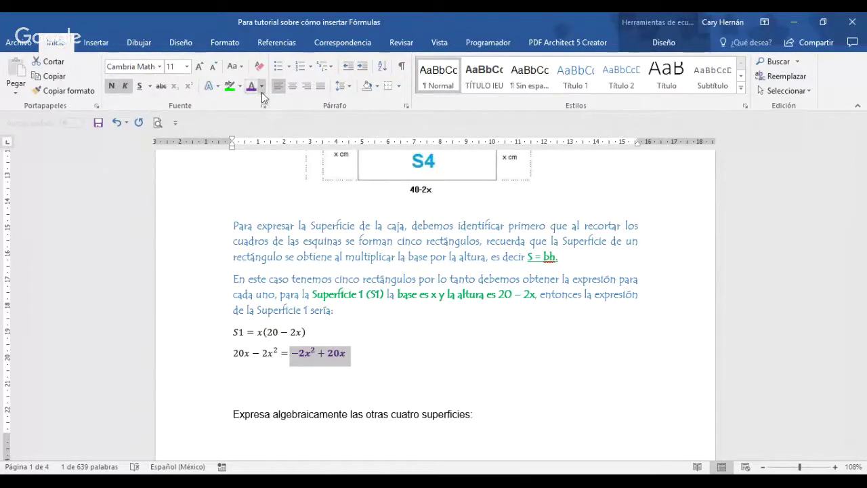
pyautogui.click(261, 86)
pyautogui.click(267, 107)
# Delete the blank lines so 'Expresa algebraicamente…' sits directly under the equation.
pyautogui.click(360, 356)
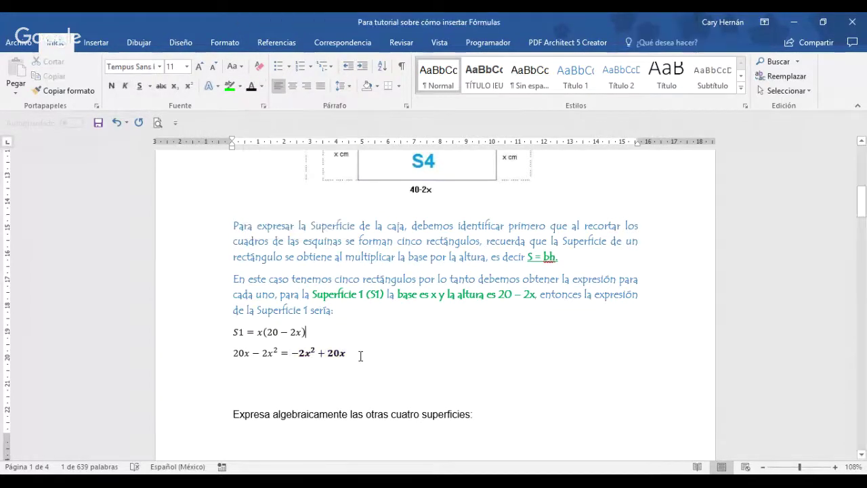
pyautogui.click(269, 389)
pyautogui.press('Delete')
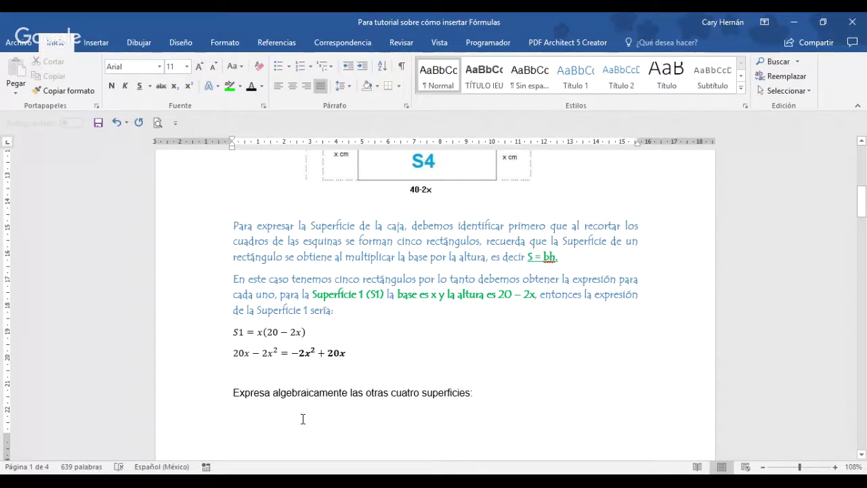
pyautogui.press('Delete')
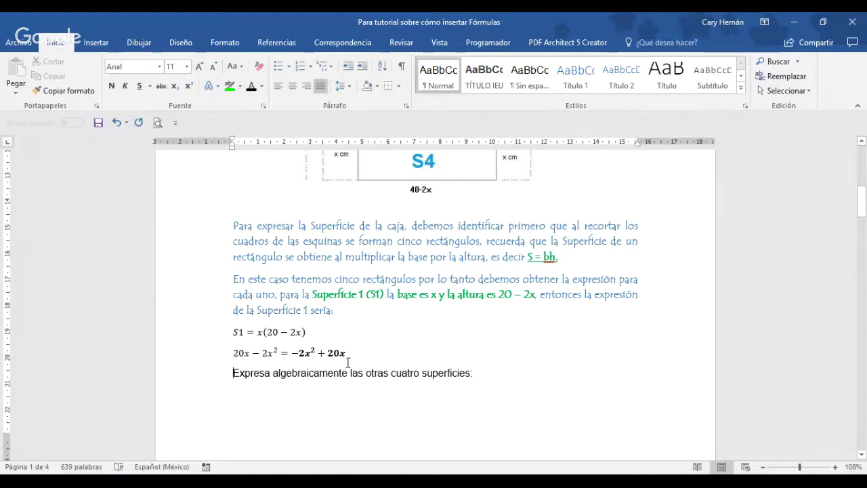
pyautogui.moveTo(346, 354); pyautogui.dragTo(298, 360)
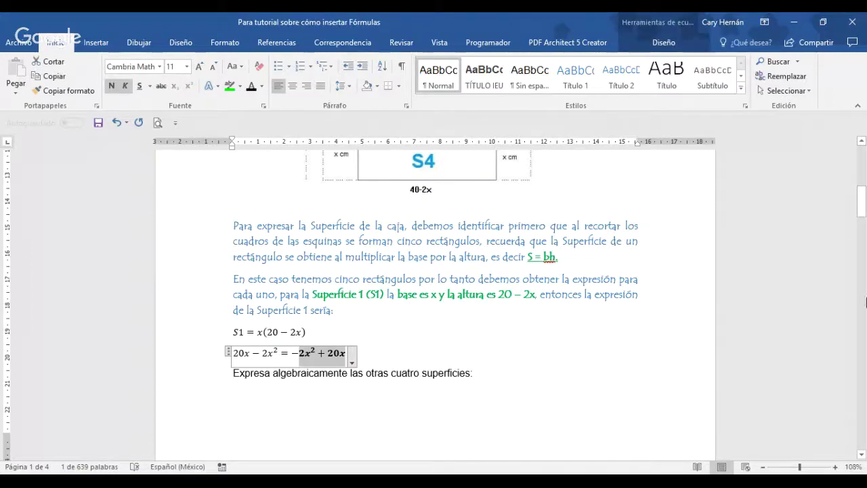
pyautogui.moveTo(863, 207); pyautogui.dragTo(863, 188)
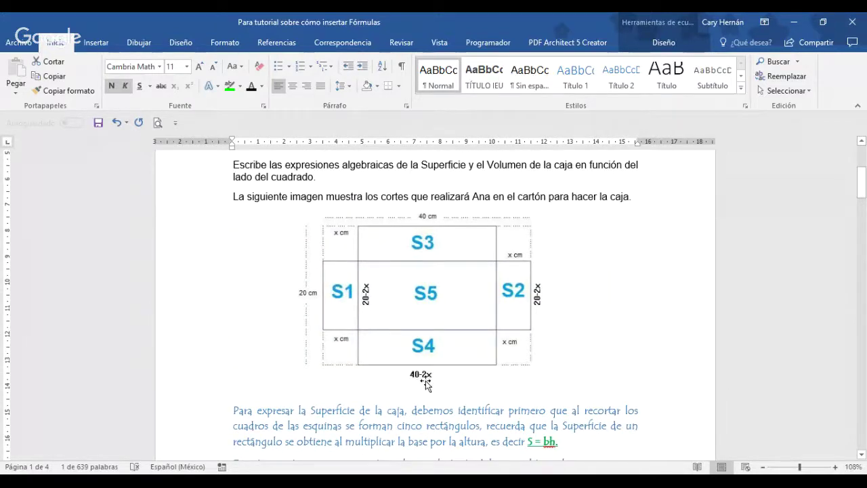
pyautogui.moveTo(862, 191); pyautogui.dragTo(862, 224)
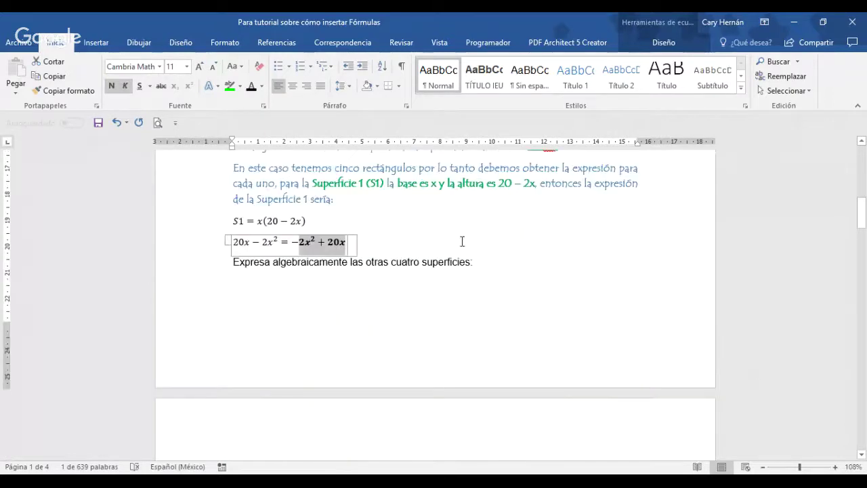
pyautogui.click(272, 285)
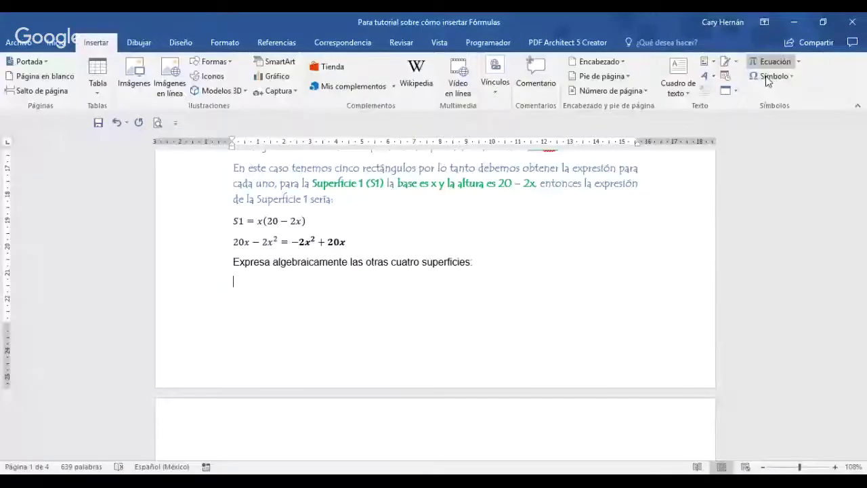
# Insert a new left-aligned equation under the four-surfaces prompt and begin typing the S2 expression.
pyautogui.click(799, 65)
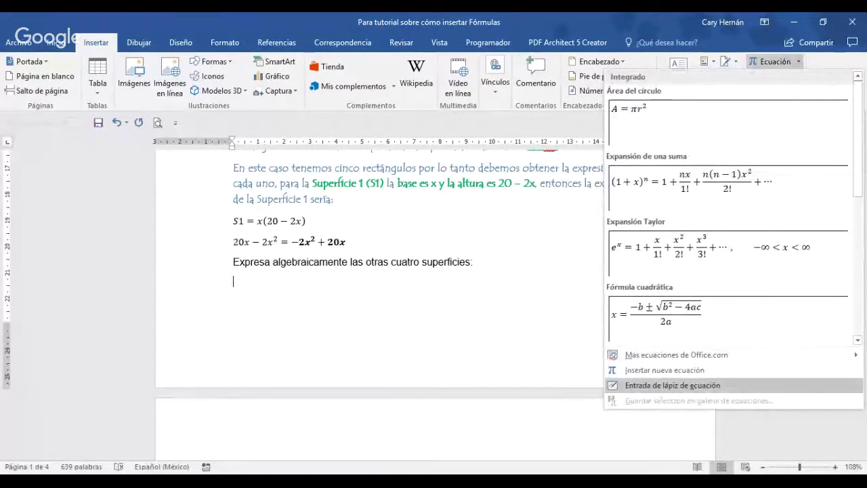
pyautogui.click(677, 370)
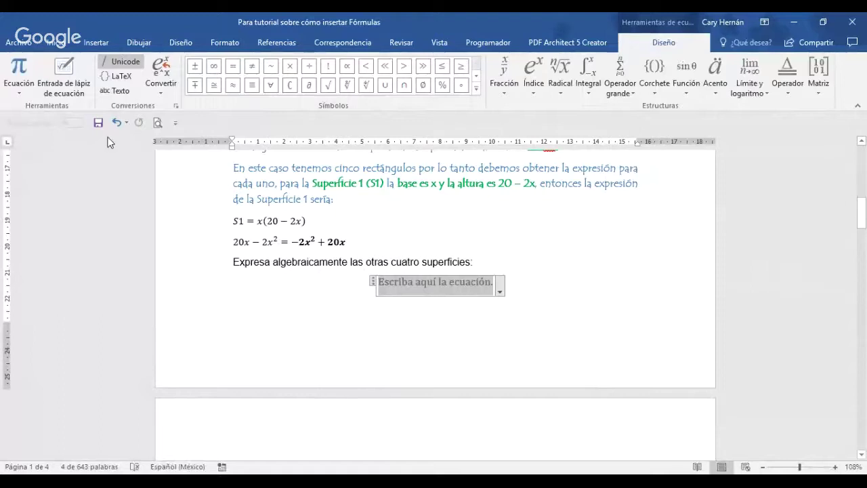
pyautogui.click(57, 43)
pyautogui.click(278, 86)
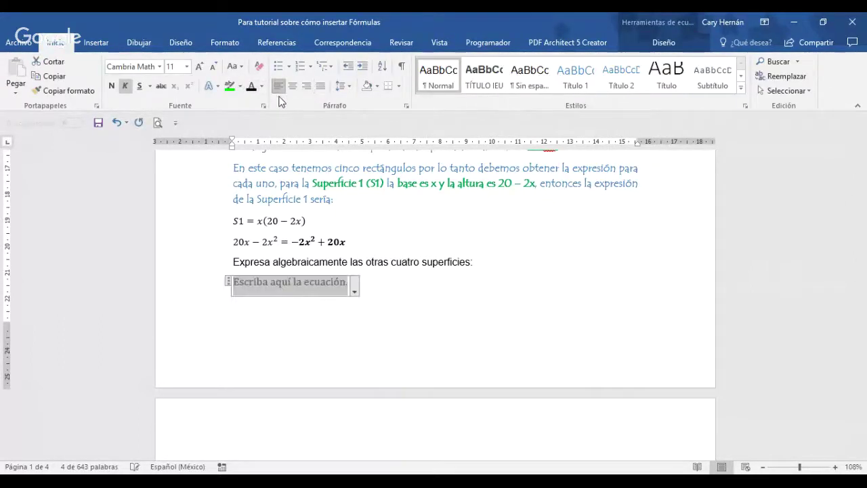
pyautogui.click(668, 45)
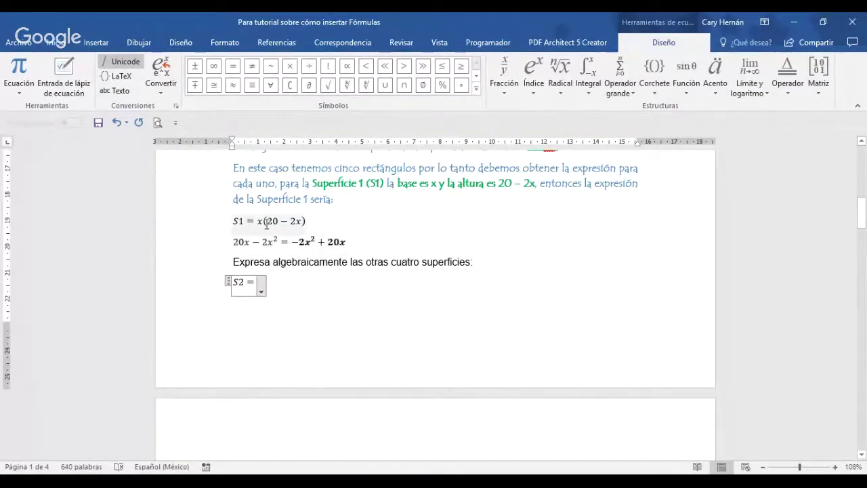
pyautogui.scroll(8, 532, 285)
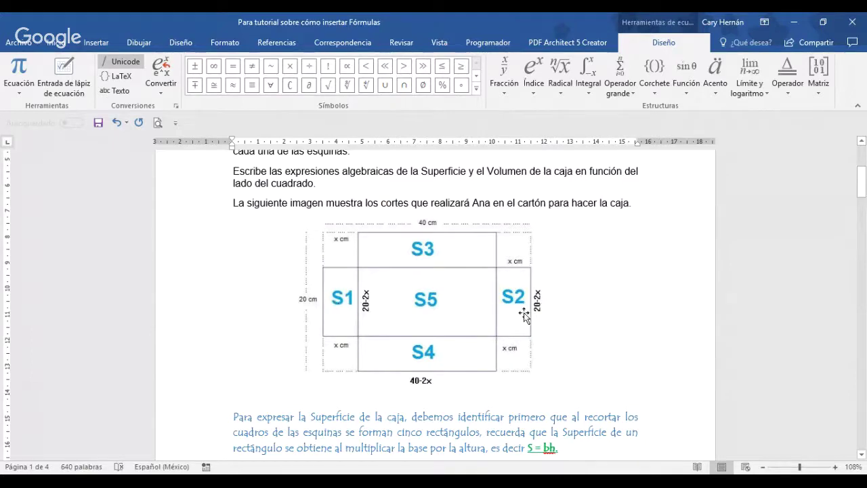
pyautogui.moveTo(862, 190); pyautogui.dragTo(863, 215)
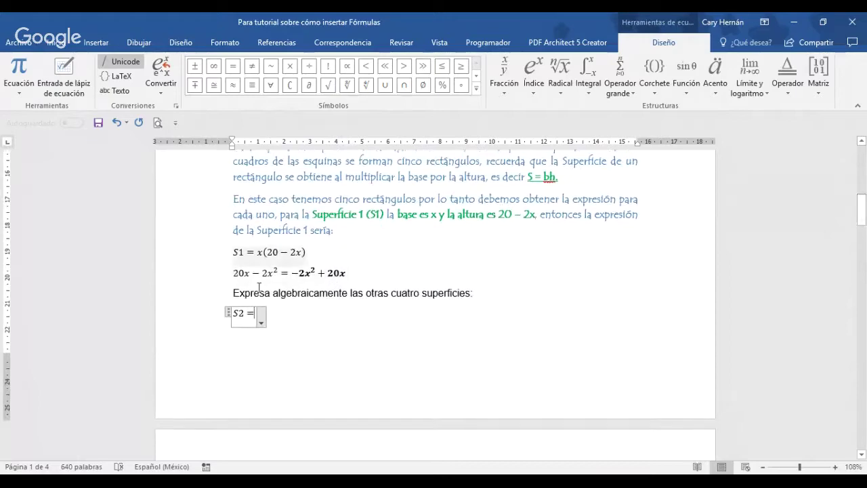
pyautogui.write('X')
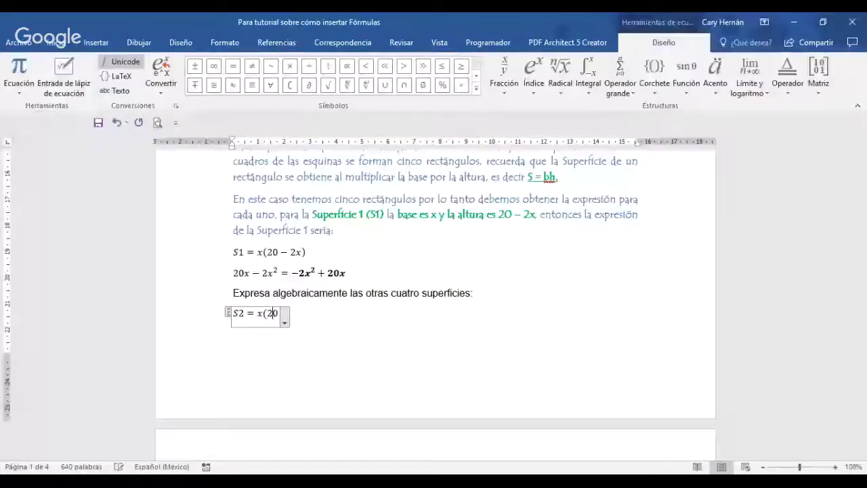
# Extend the S2 equation with (20 − 2x) = 20x − 2x², using a superscript for x².
pyautogui.write('0')
pyautogui.write('-2x)')
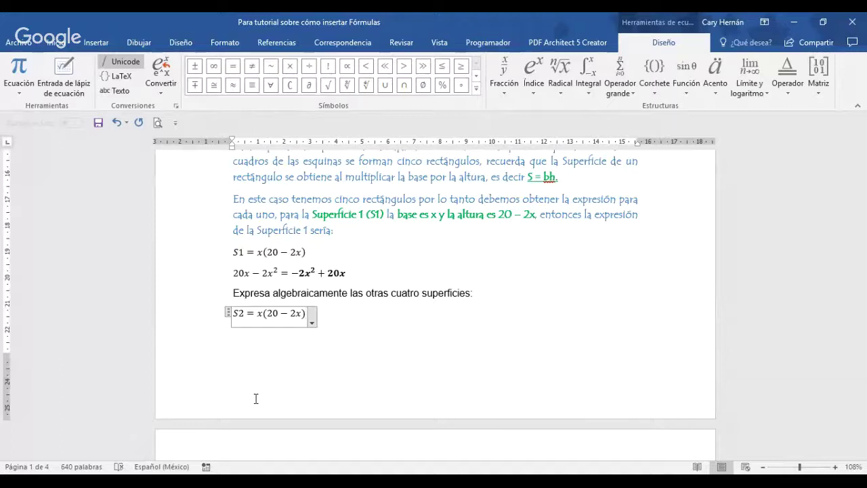
pyautogui.write('=')
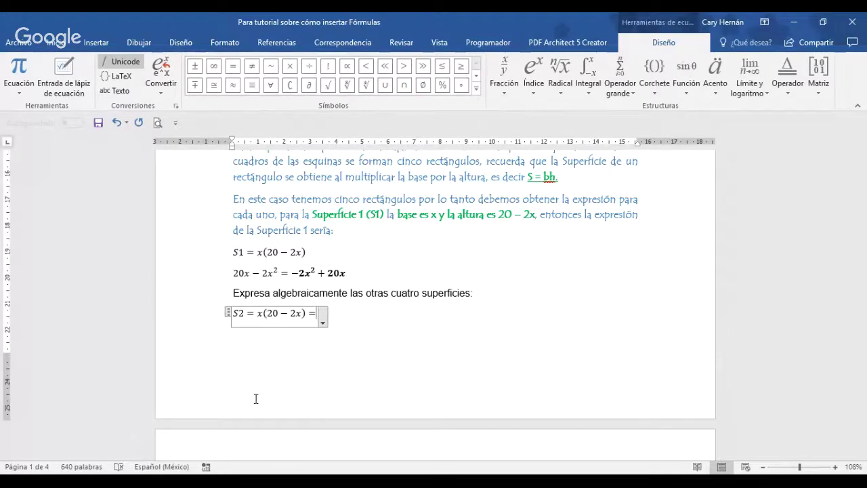
pyautogui.write('20x')
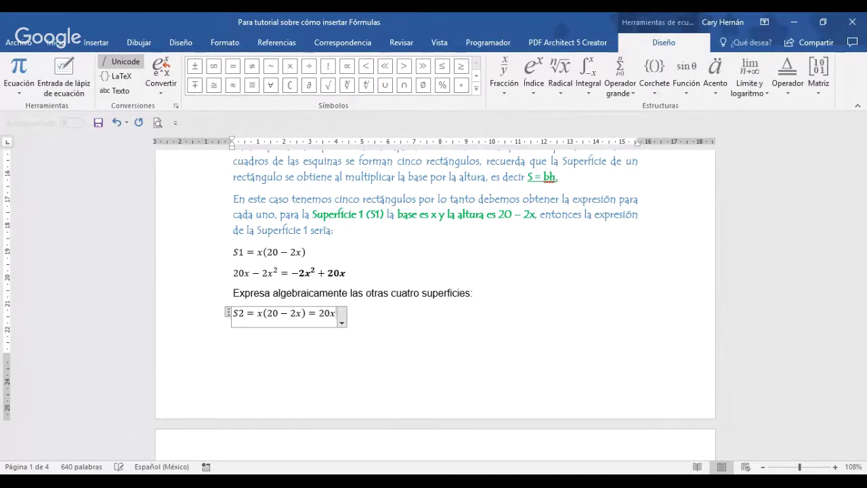
pyautogui.write('-2x')
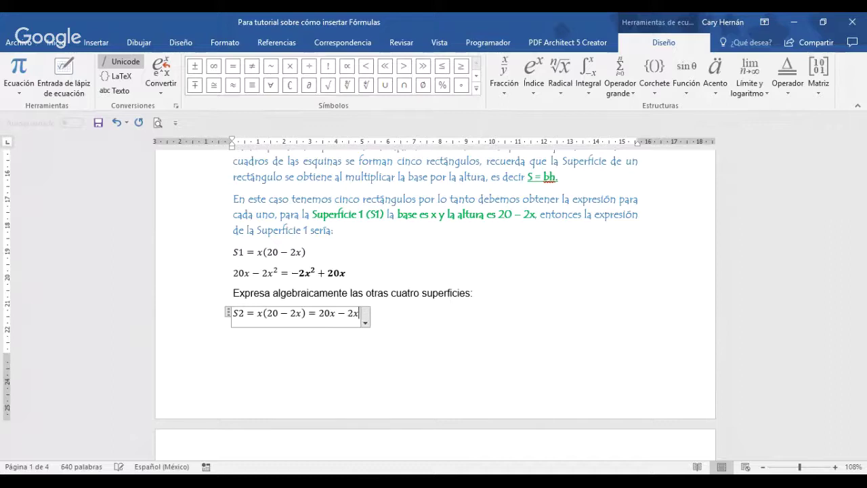
pyautogui.press('BackSpace')
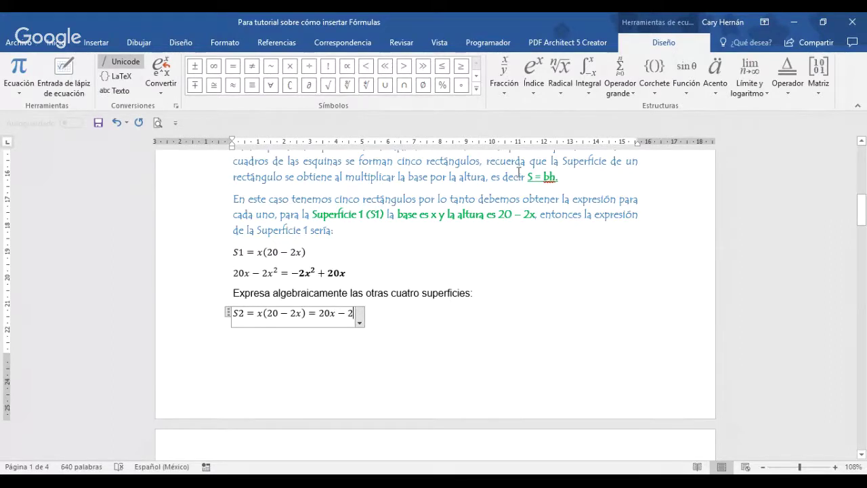
pyautogui.click(533, 92)
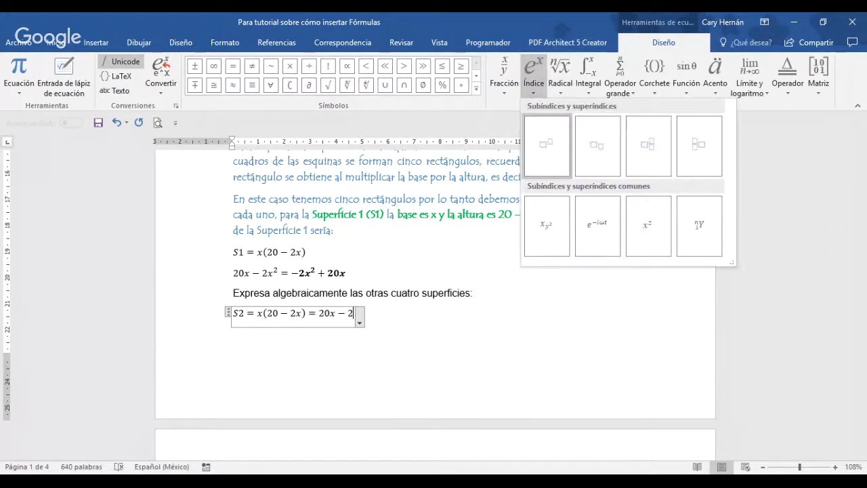
pyautogui.click(547, 146)
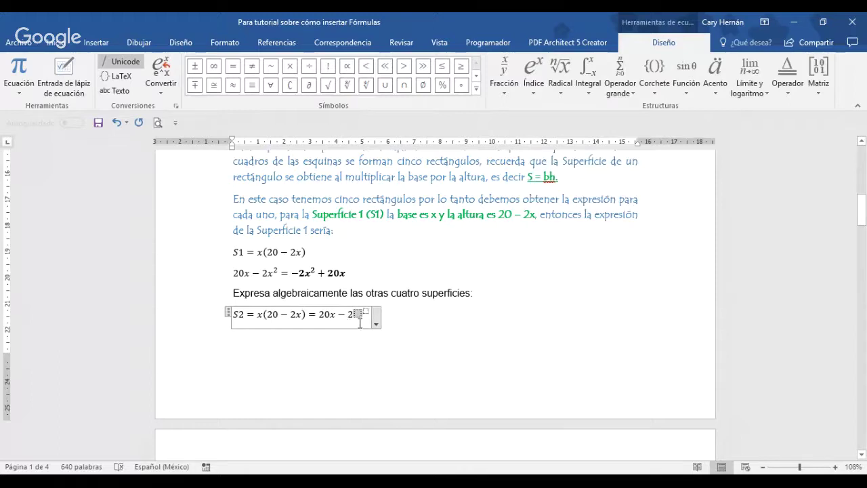
pyautogui.write('x')
pyautogui.write('2')
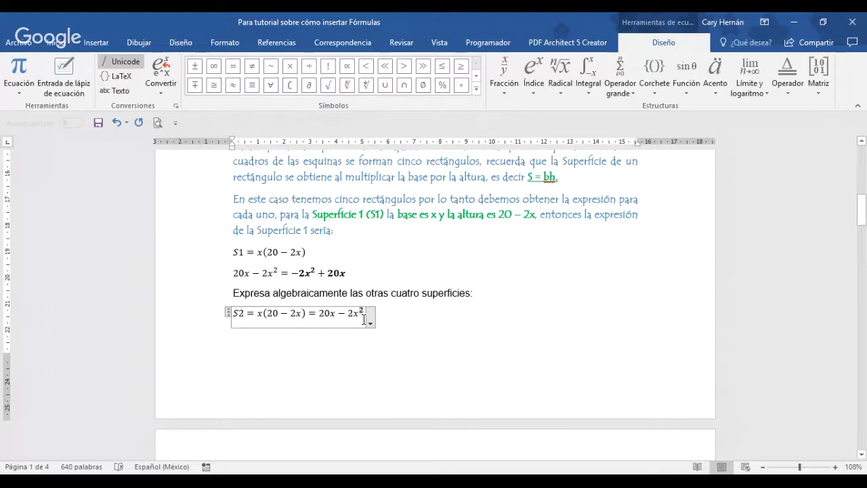
pyautogui.write('=')
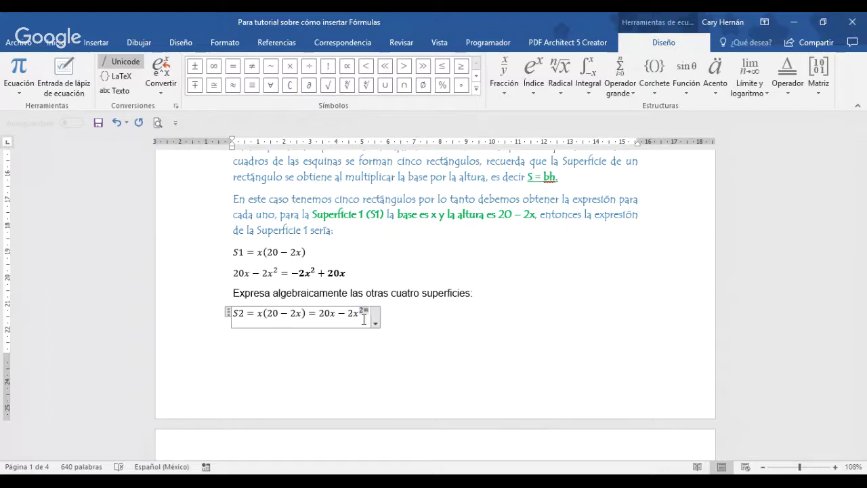
pyautogui.press('BackSpace')
pyautogui.press('Right')
# Append = −2x² + 20x to the S2 equation and leave the equation.
pyautogui.write('=')
pyautogui.write('-2')
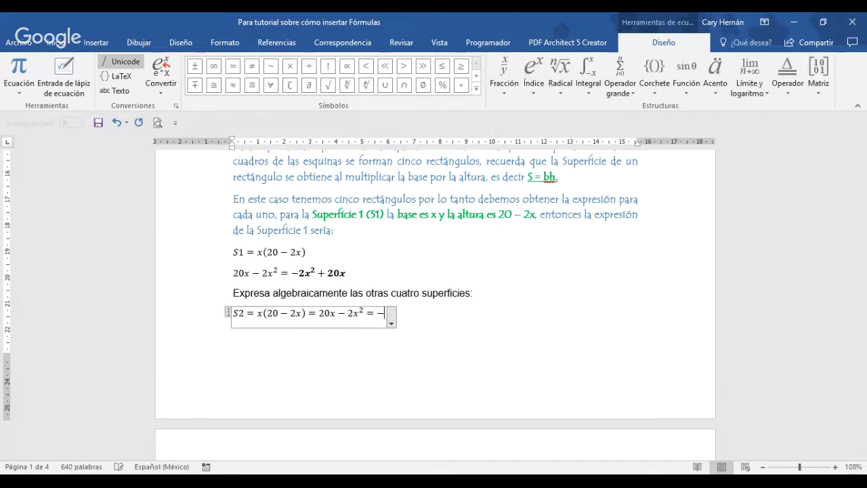
pyautogui.click(534, 75)
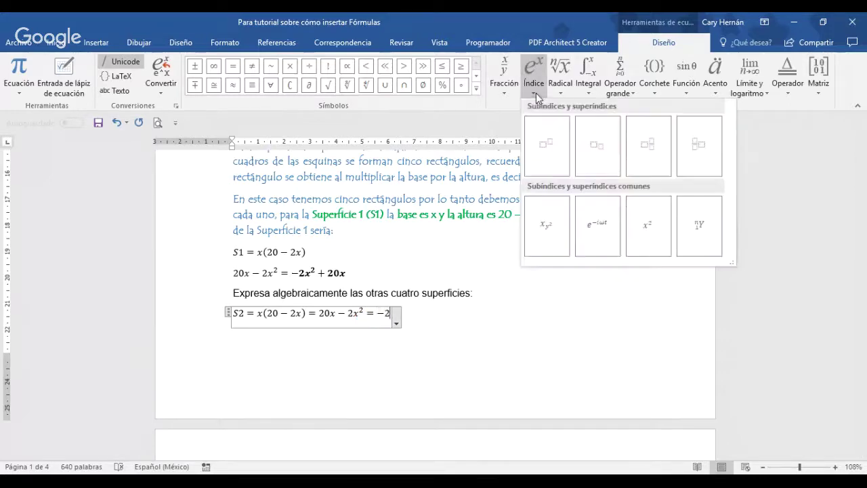
pyautogui.click(547, 146)
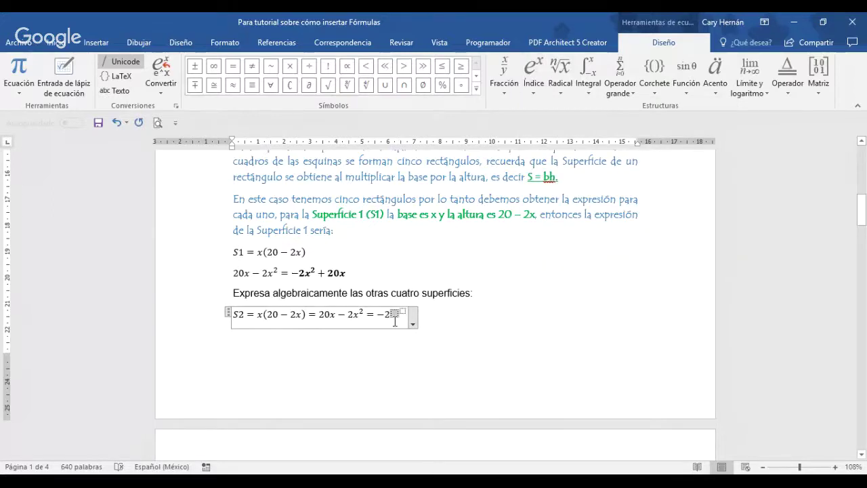
pyautogui.write('x')
pyautogui.press('Right')
pyautogui.write('2x² ')
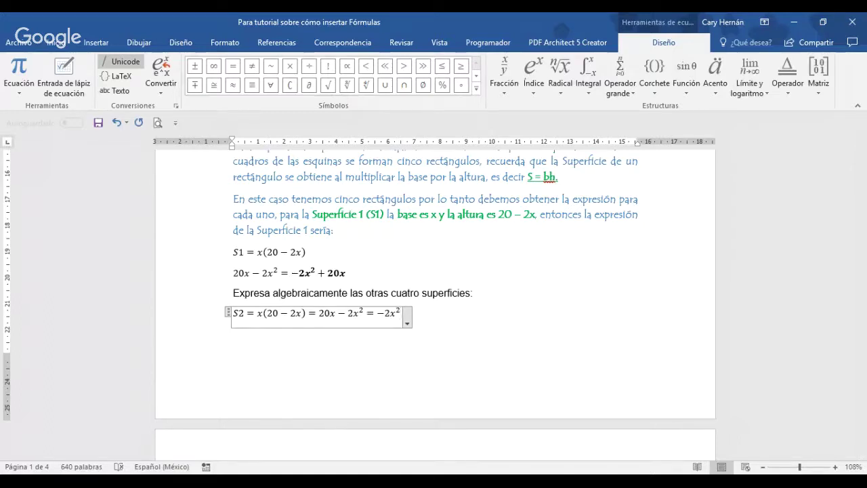
pyautogui.write('+ ')
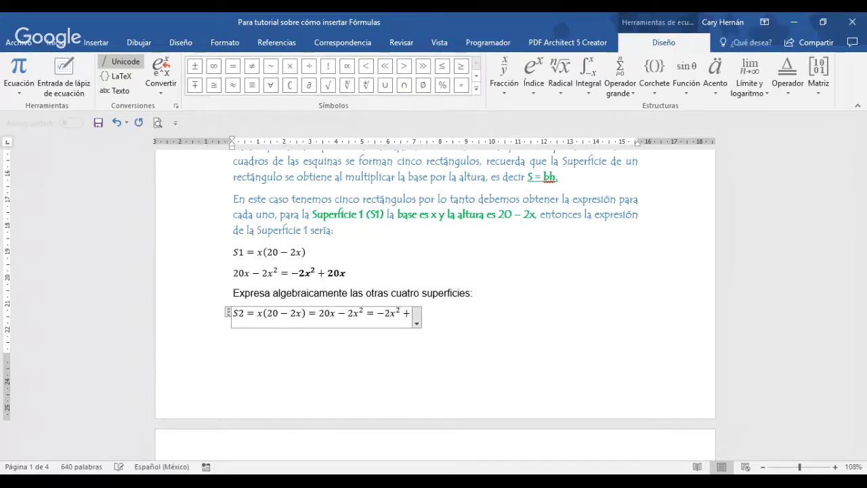
pyautogui.write('20x')
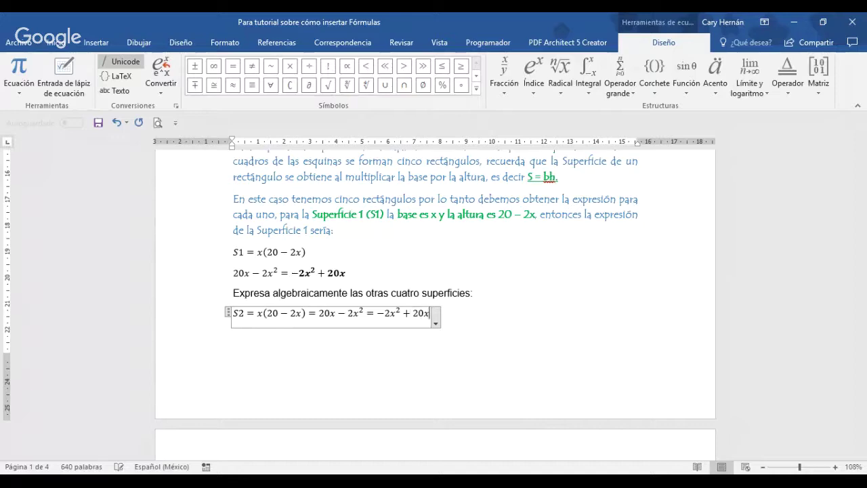
pyautogui.click(386, 349)
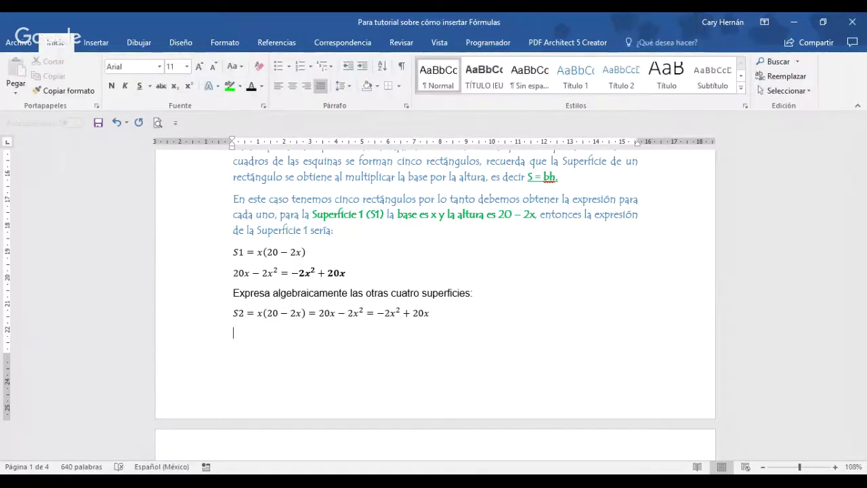
# Insert a new blank equation on the line below the S2 equation.
pyautogui.click(98, 42)
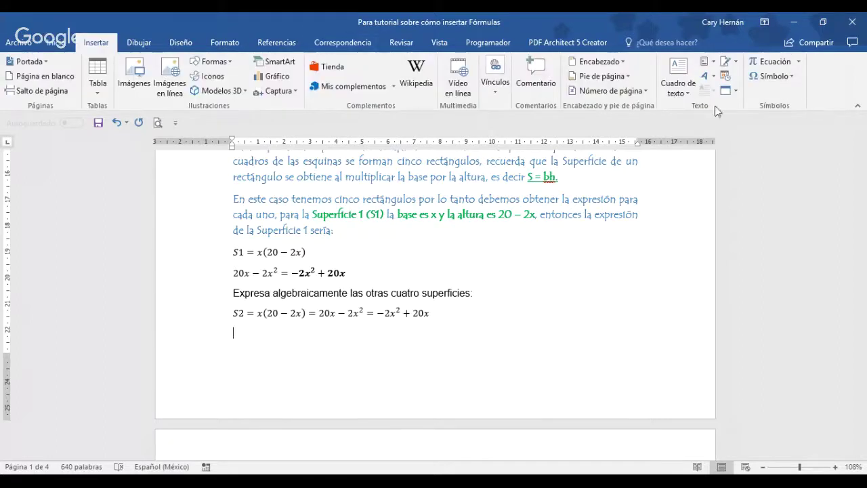
pyautogui.click(799, 62)
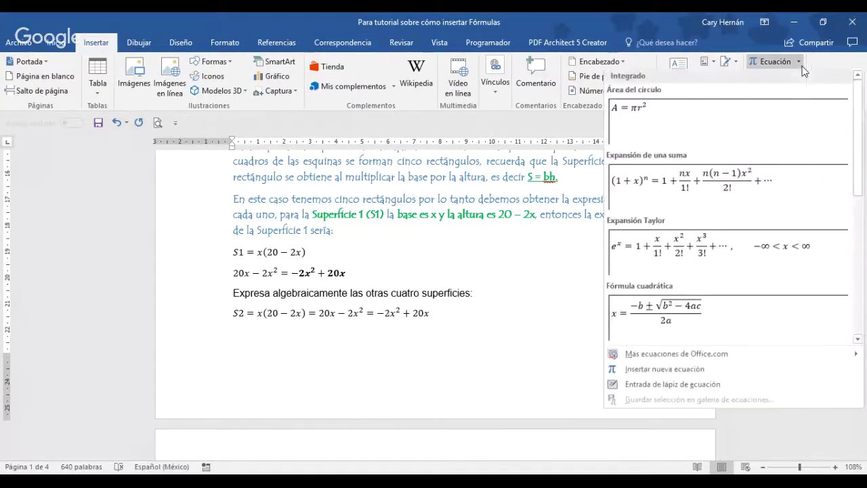
pyautogui.click(665, 369)
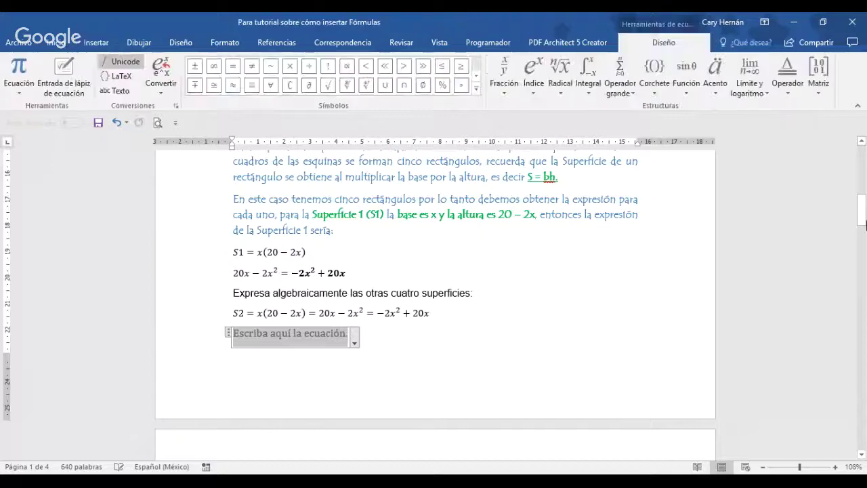
# Scroll up to review the S1–S5 box diagram.
pyautogui.moveTo(864, 224); pyautogui.dragTo(862, 180)
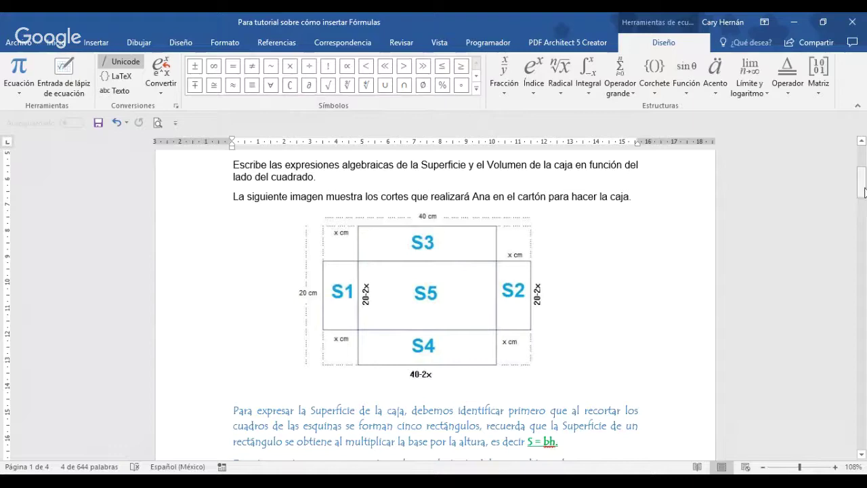
pyautogui.moveTo(863, 190); pyautogui.dragTo(865, 194)
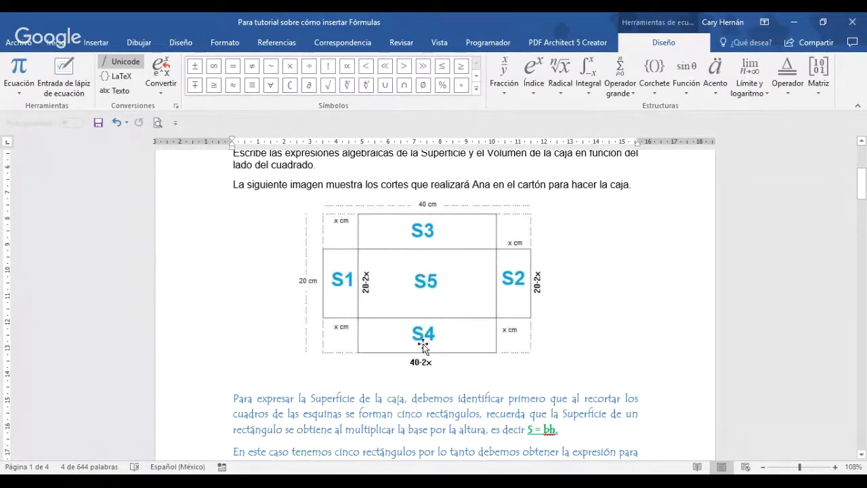
pyautogui.moveTo(864, 190)
pyautogui.mouseDown()
pyautogui.moveTo(864, 201)
pyautogui.moveTo(865, 191)
pyautogui.mouseUp()
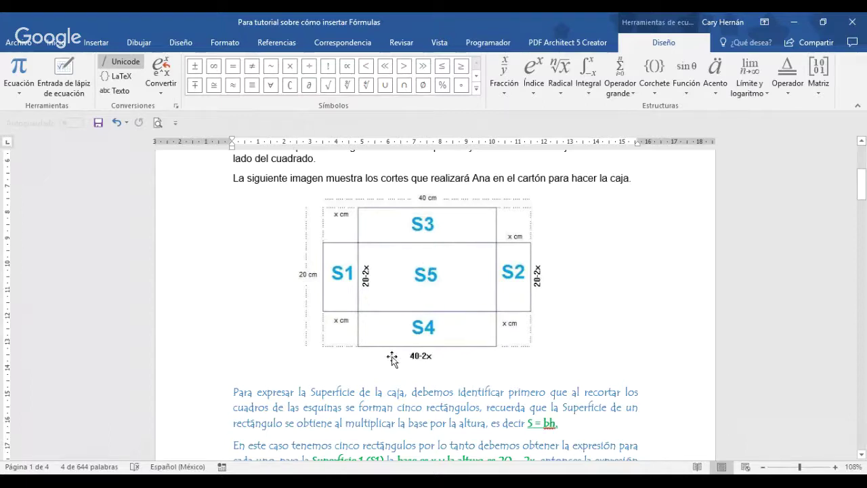
pyautogui.moveTo(862, 184); pyautogui.dragTo(864, 217)
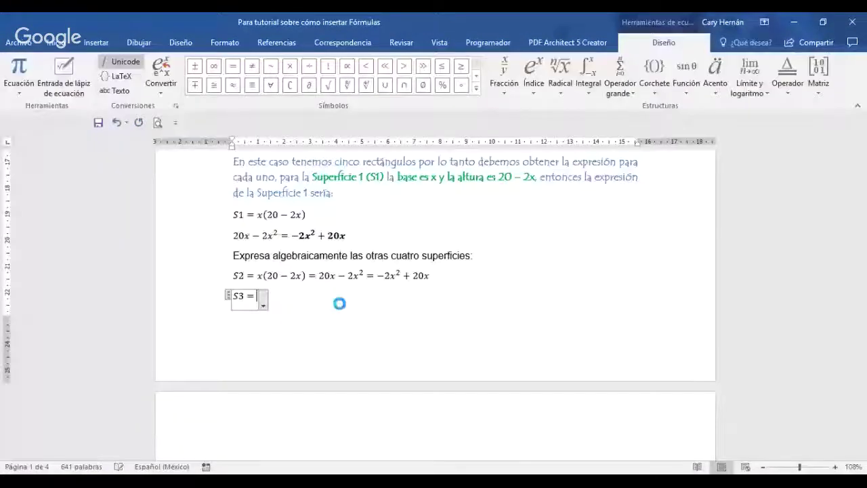
# Type x(40−2x) = 40x − 2x² into the S3 equation.
pyautogui.write('x(')
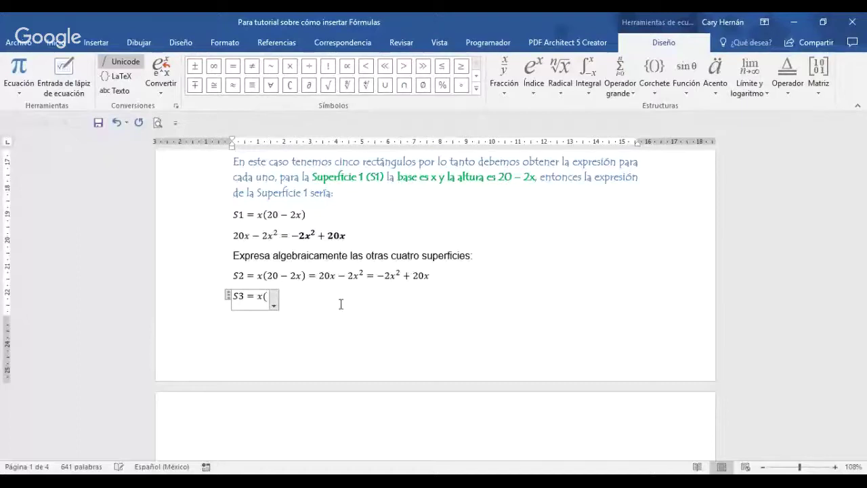
pyautogui.write('40-2')
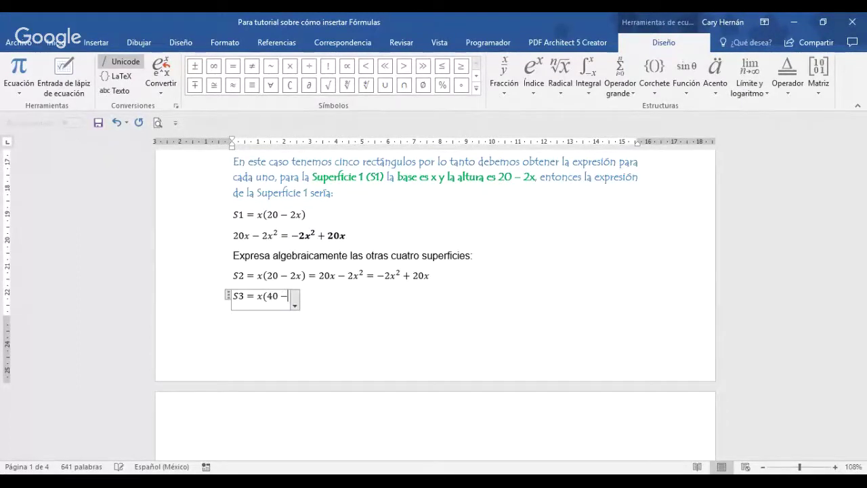
pyautogui.write('x')
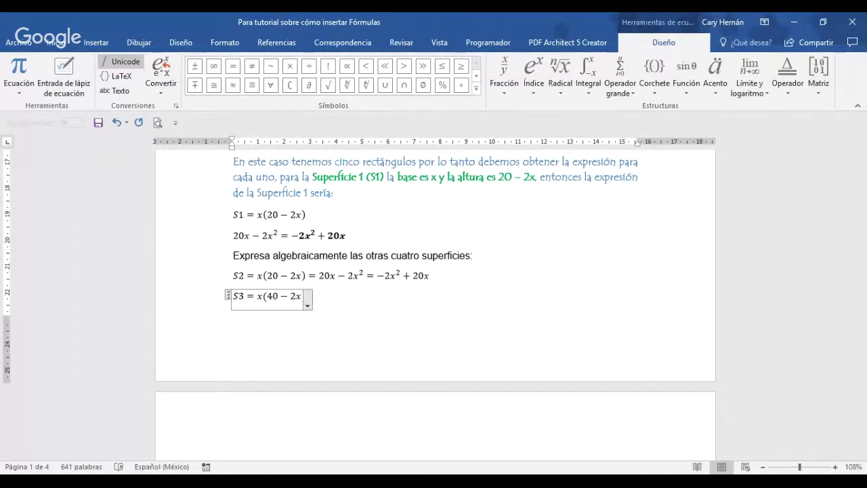
pyautogui.write(')=')
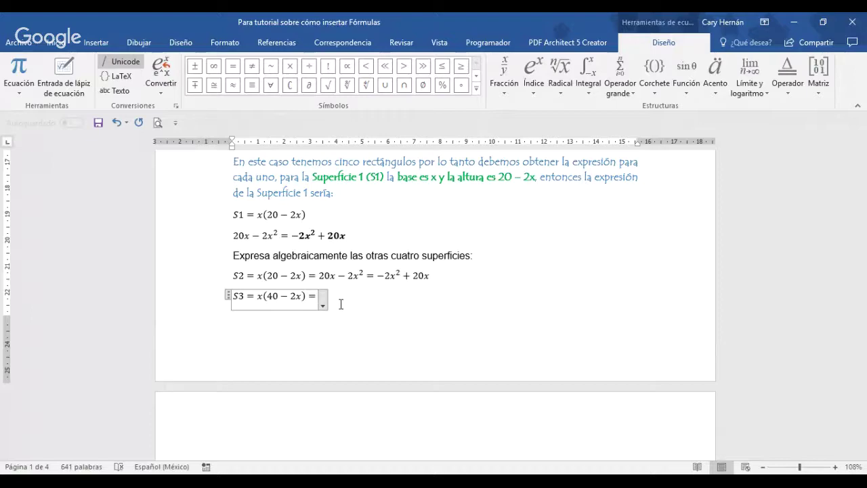
pyautogui.write('40x')
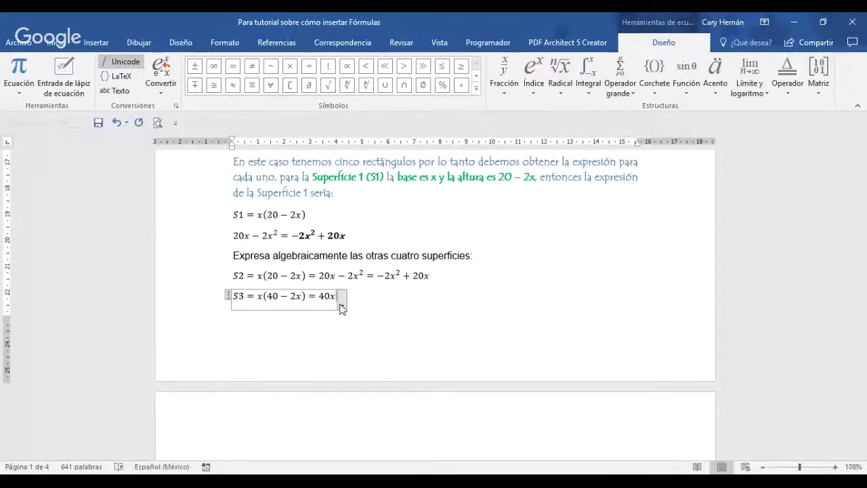
pyautogui.write('-2')
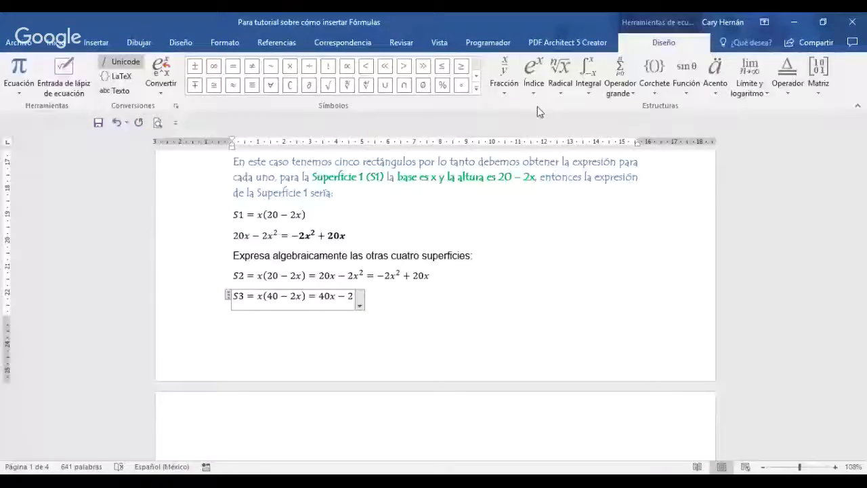
pyautogui.click(534, 78)
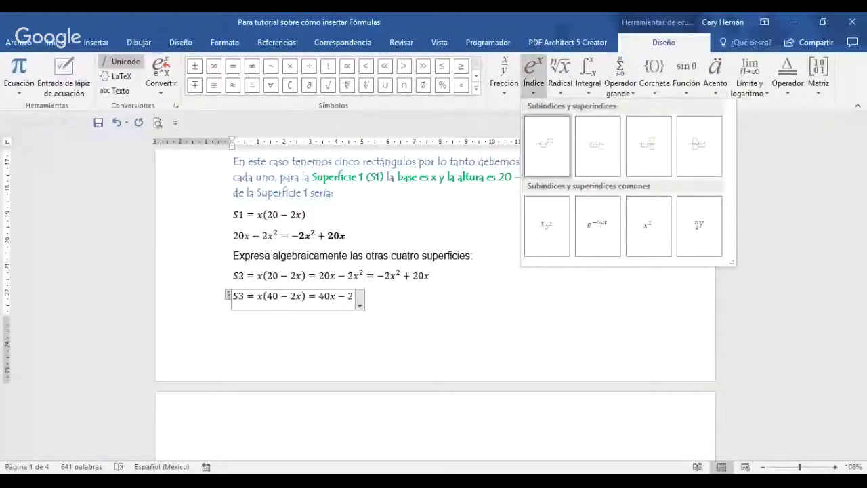
pyautogui.click(547, 145)
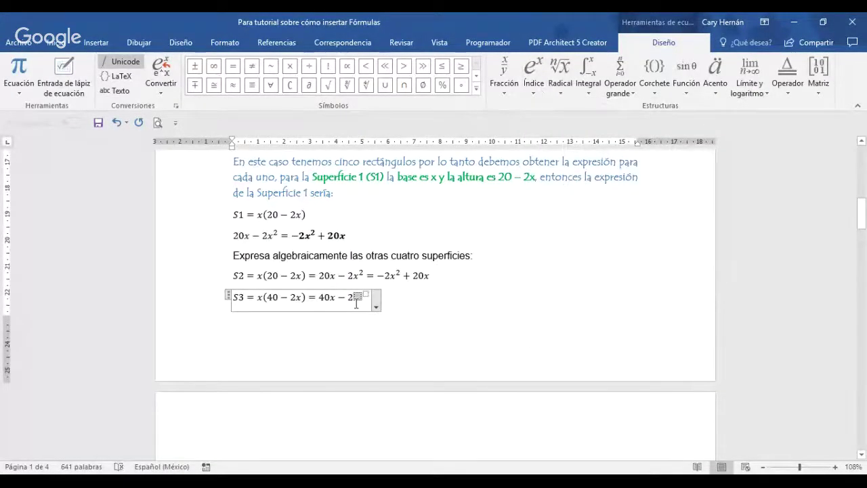
pyautogui.write('x2')
pyautogui.press('BackSpace')
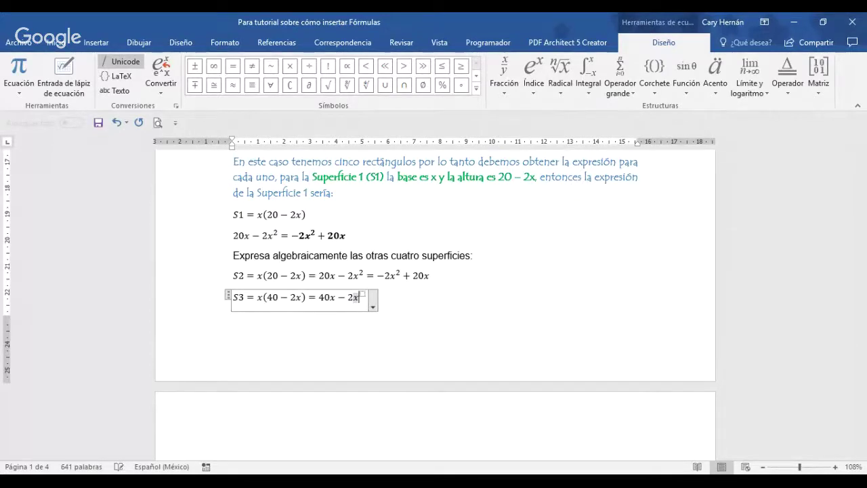
pyautogui.write('2')
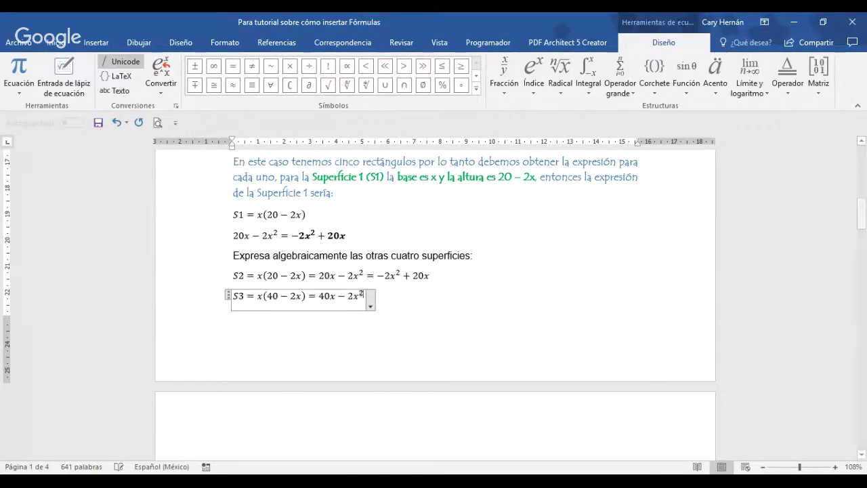
pyautogui.write('^')
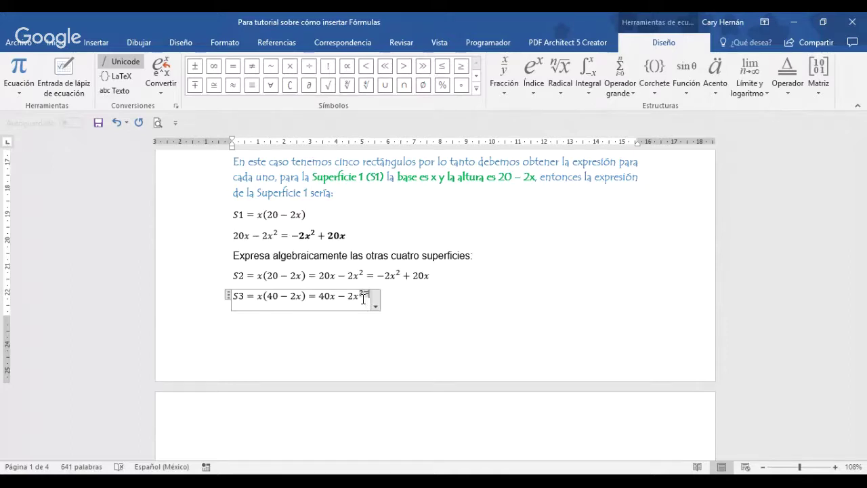
pyautogui.press('BackSpace')
pyautogui.write('=')
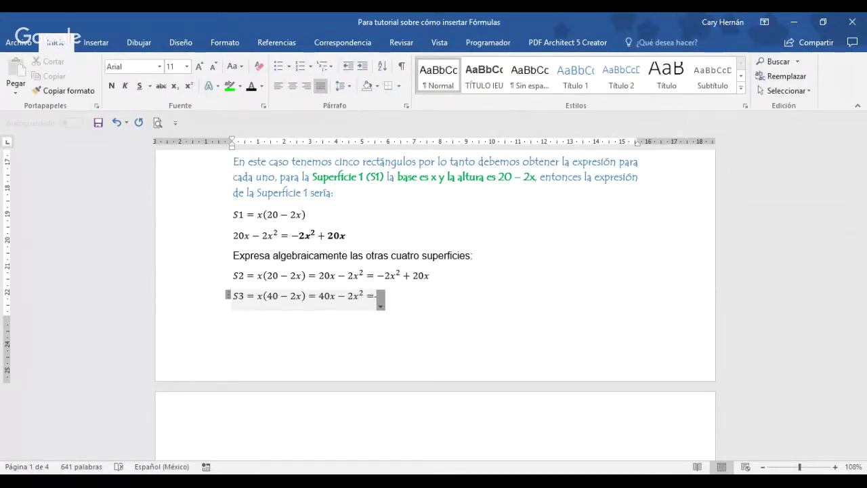
pyautogui.write('-2')
# Clean up the mistyped signs at the end of S3 and add the equals sign for the final term.
pyautogui.click(446, 293)
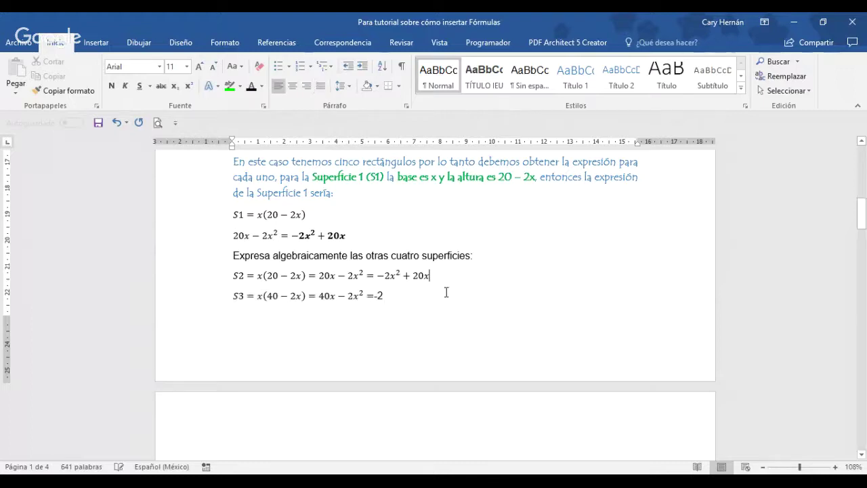
pyautogui.click(380, 302)
pyautogui.press('BackSpace')
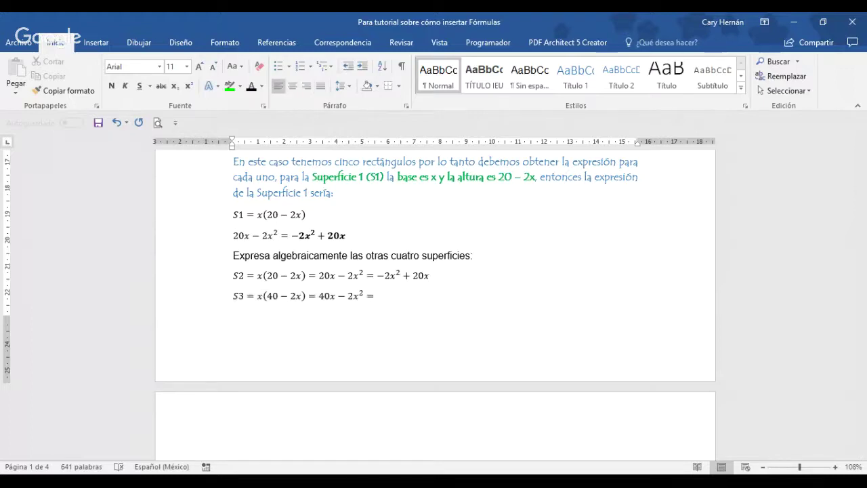
pyautogui.press('BackSpace')
pyautogui.write('=')
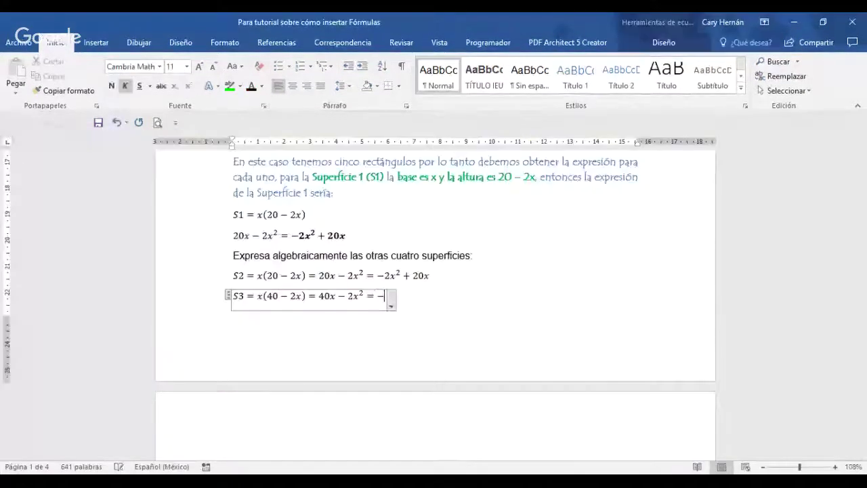
pyautogui.write('2')
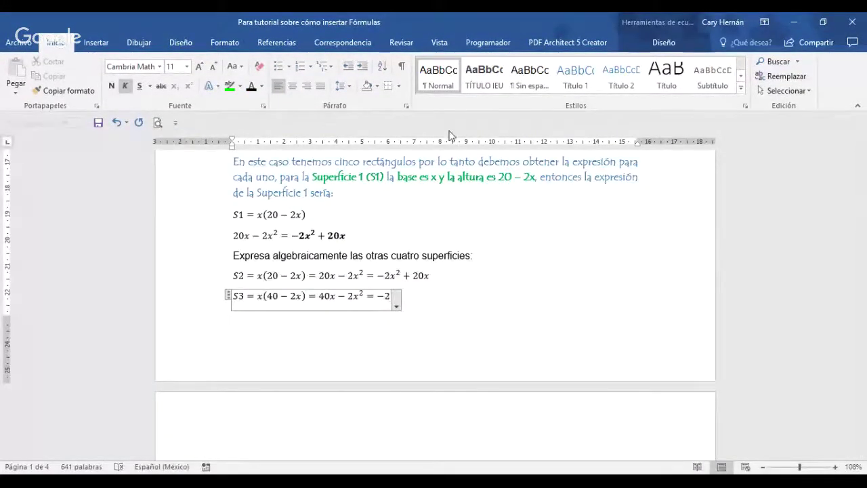
# Finish S3 with −2x² + 40x using a superscript, then click out of the equation.
pyautogui.click(99, 43)
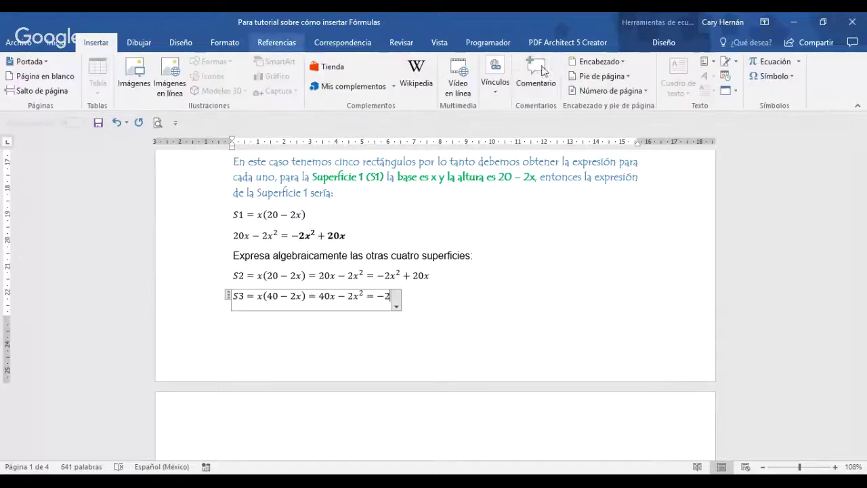
pyautogui.click(655, 45)
pyautogui.click(534, 78)
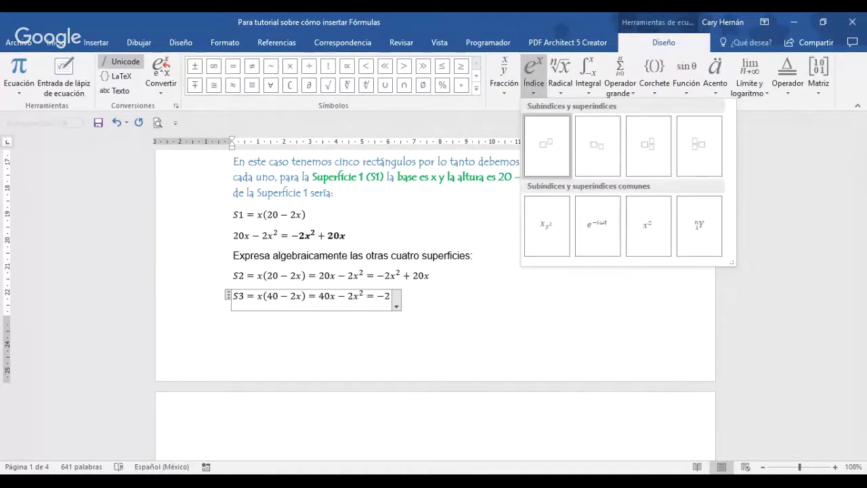
pyautogui.click(547, 146)
pyautogui.write('x')
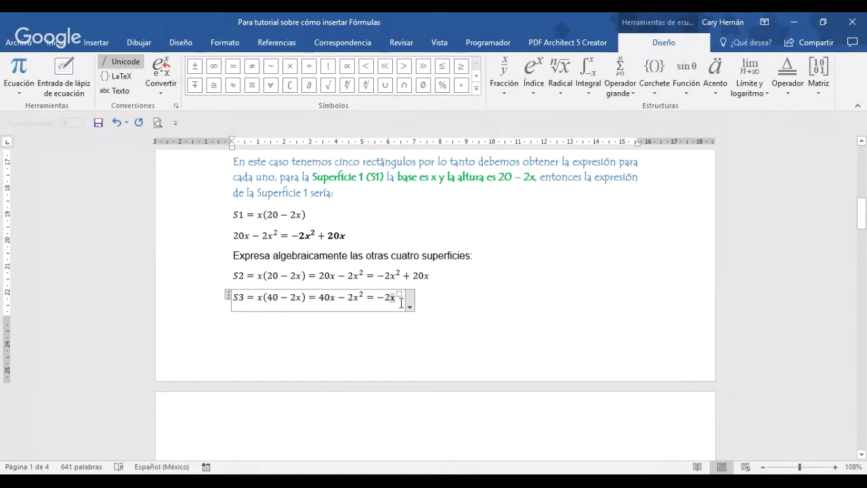
pyautogui.write('2')
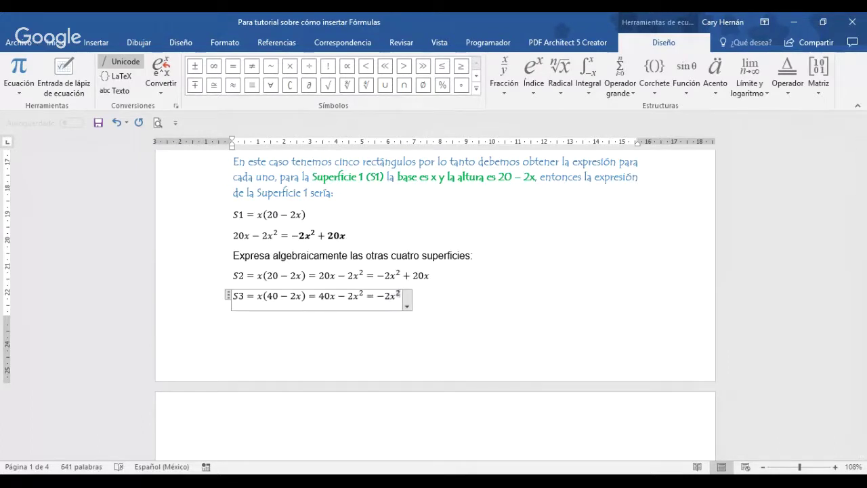
pyautogui.write('+')
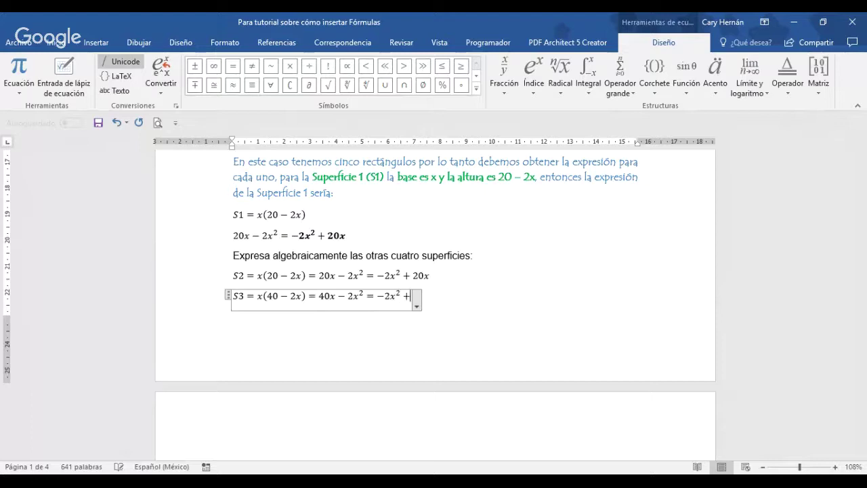
pyautogui.write('40x')
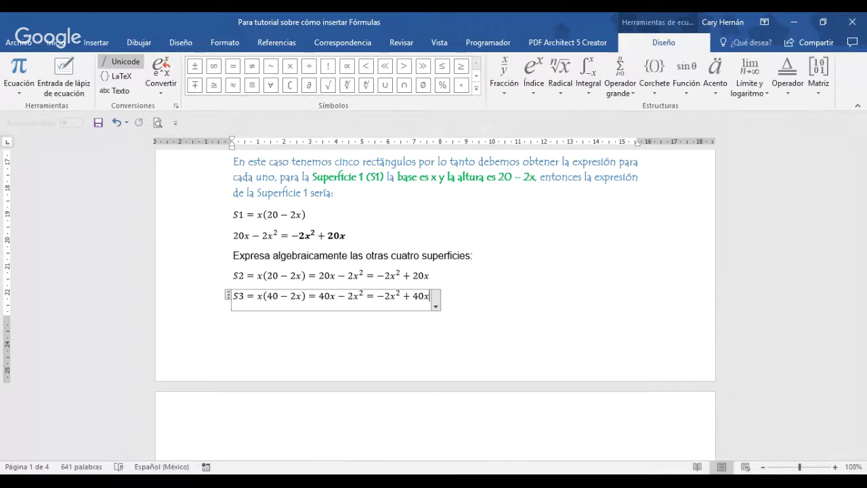
pyautogui.click(235, 433)
pyautogui.click(247, 273)
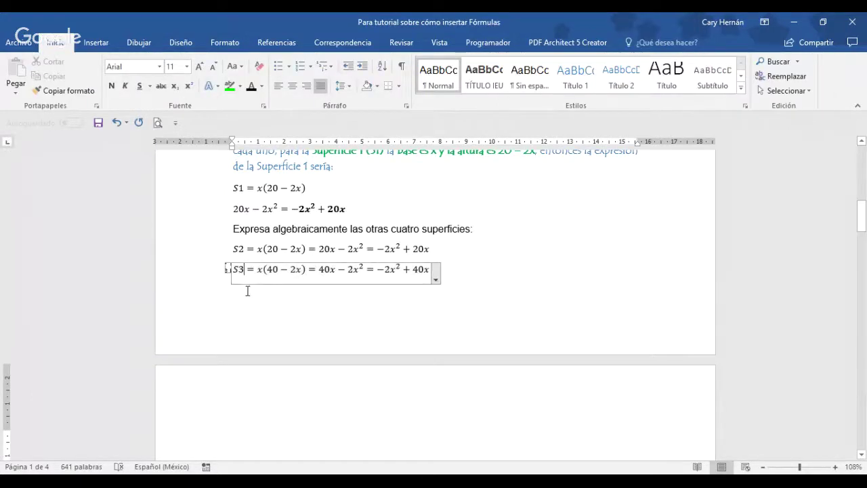
pyautogui.click(477, 277)
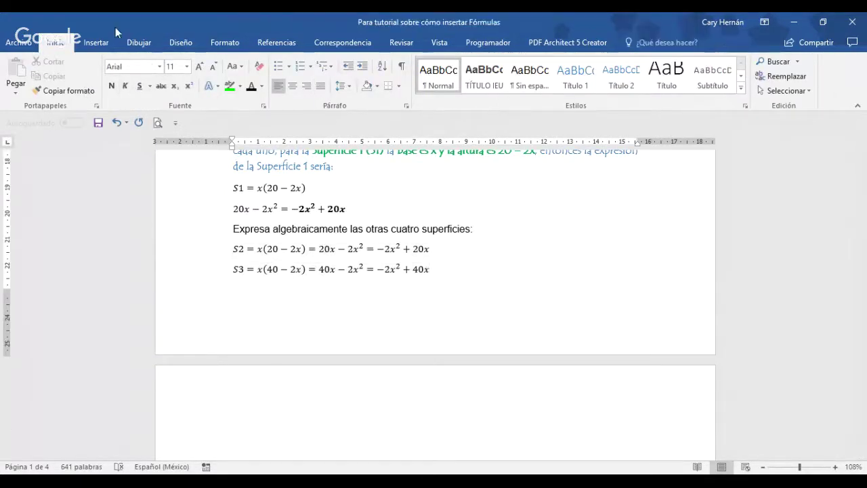
# Insert a new blank equation on the first line of page 2 for S4.
pyautogui.click(98, 46)
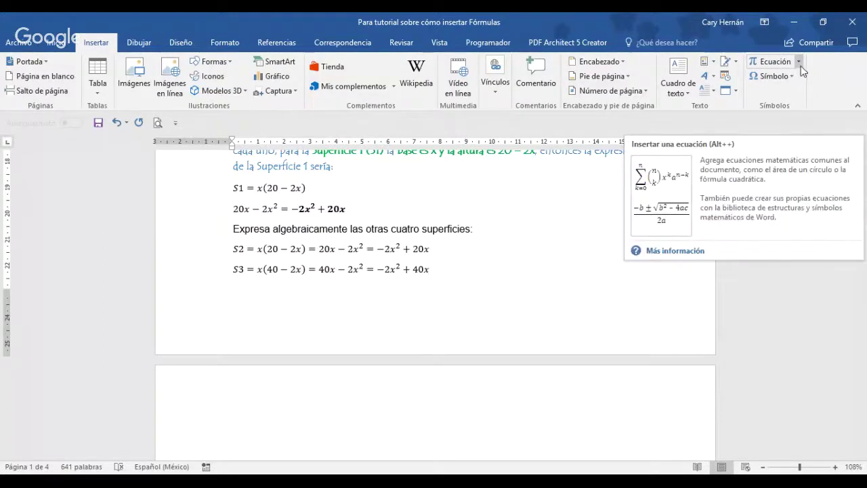
pyautogui.click(801, 65)
pyautogui.click(671, 368)
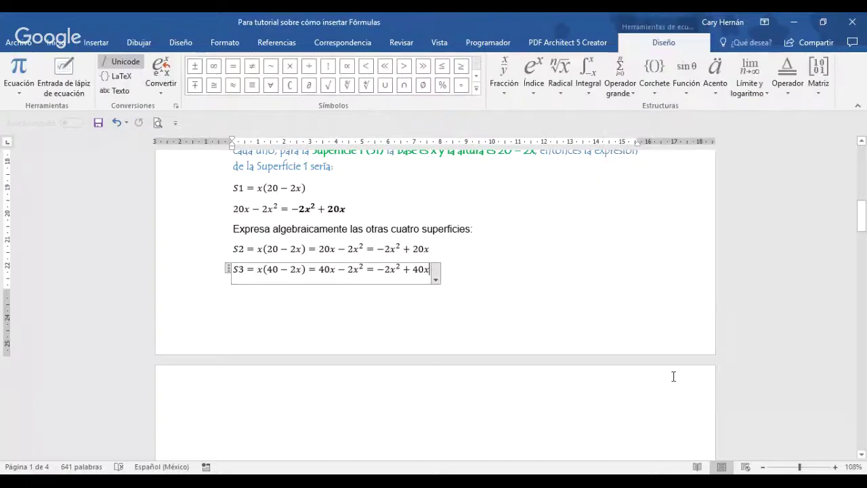
pyautogui.click(498, 291)
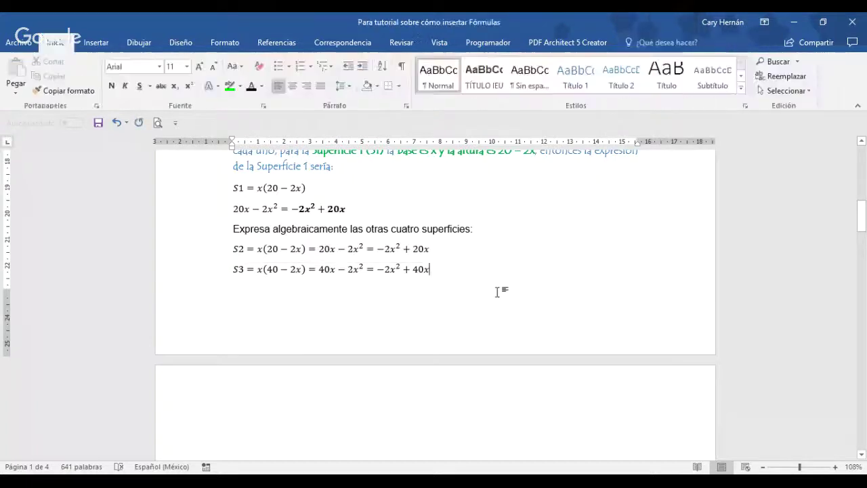
pyautogui.press('Down')
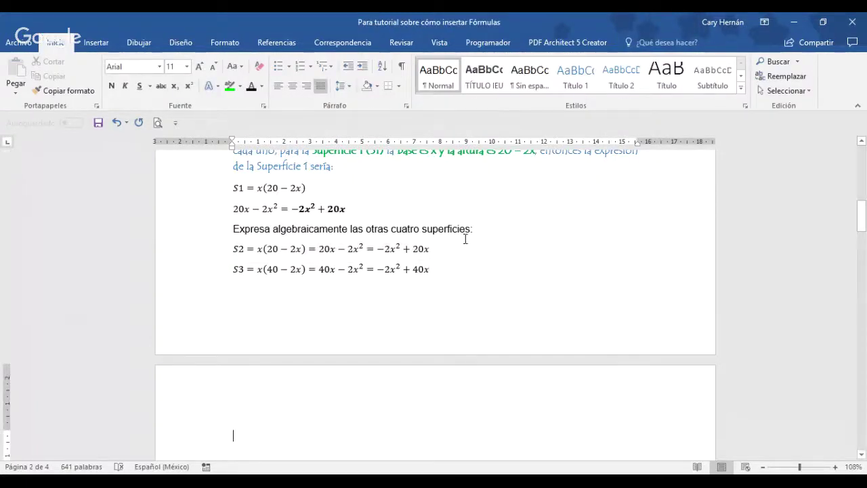
pyautogui.scroll(-2, 496, 239)
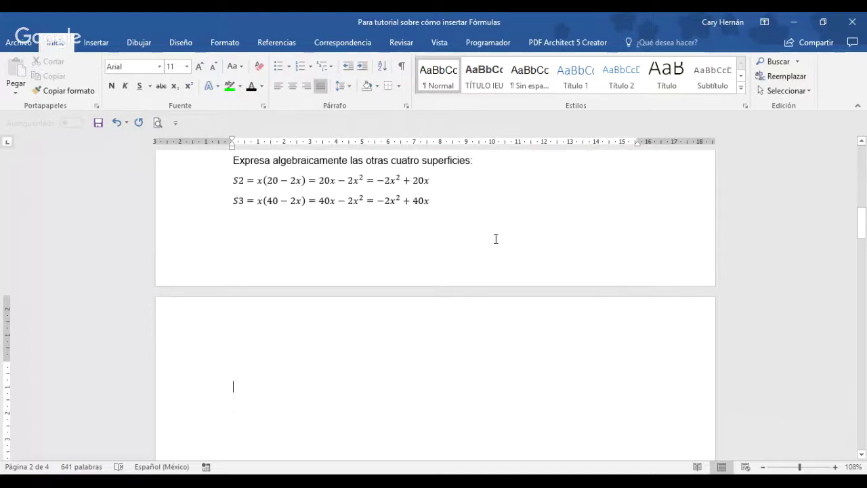
pyautogui.press('Up')
pyautogui.press('Up')
pyautogui.press('Up')
pyautogui.press('Down')
pyautogui.press('Down')
pyautogui.click(95, 44)
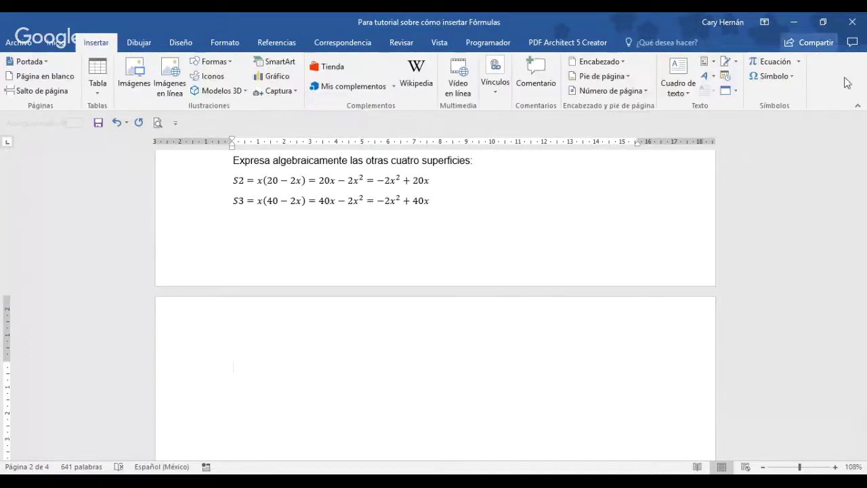
pyautogui.click(800, 64)
pyautogui.click(665, 370)
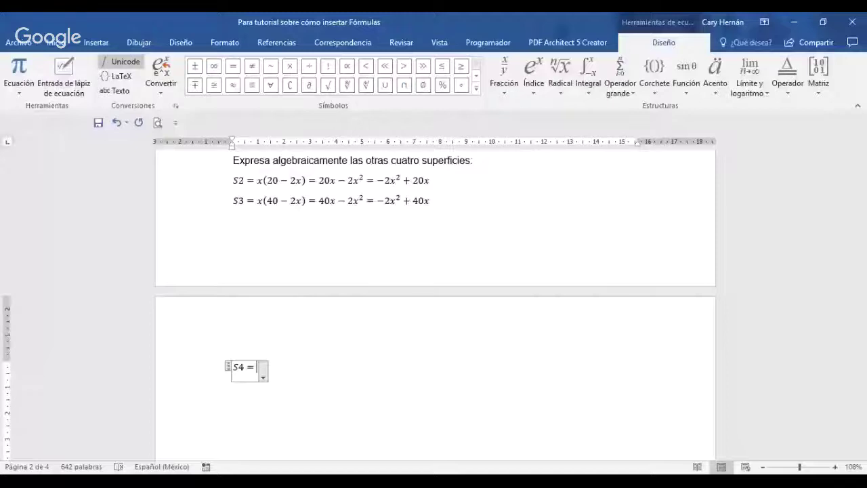
# Type x(40−2x) = 40x − 2x² = −2 into the S4 equation.
pyautogui.write('x(')
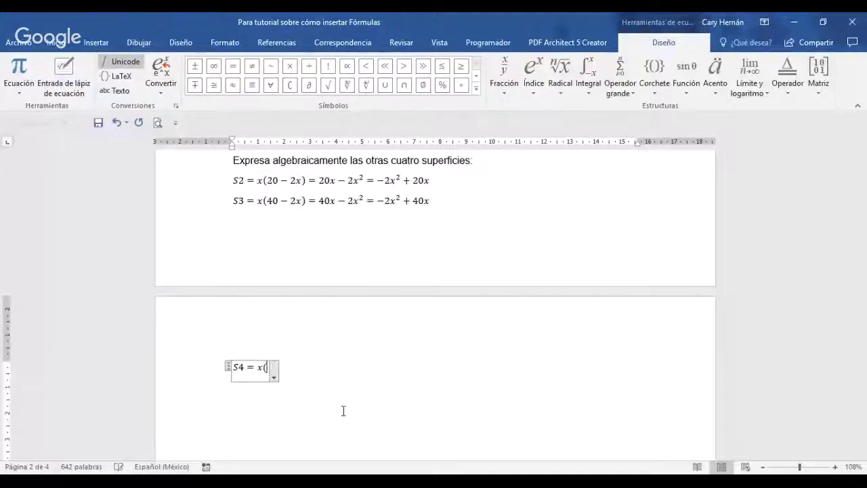
pyautogui.write('40-2x')
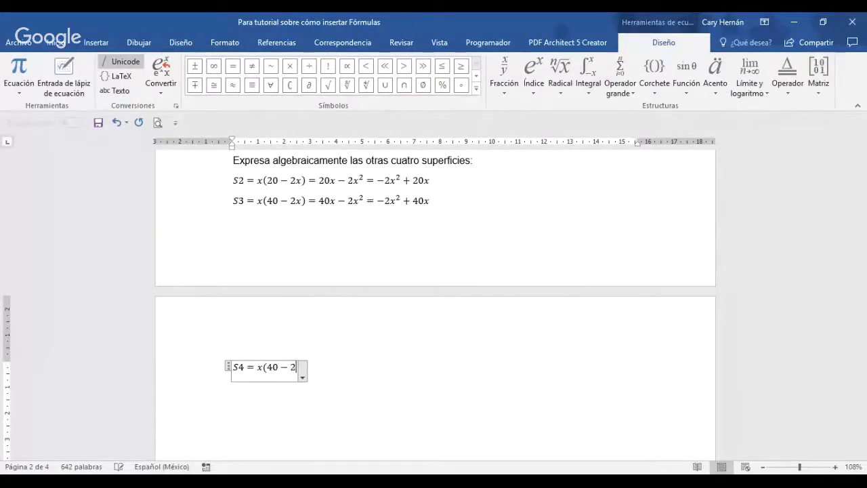
pyautogui.write(')=')
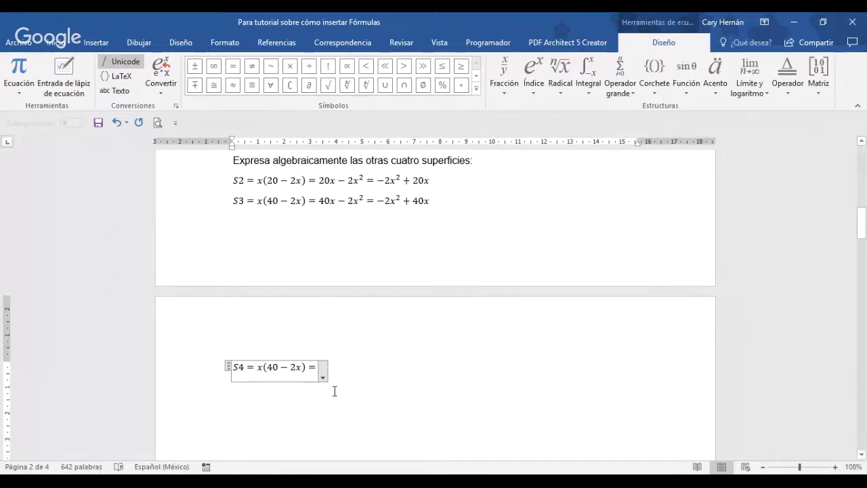
pyautogui.write(' 40x')
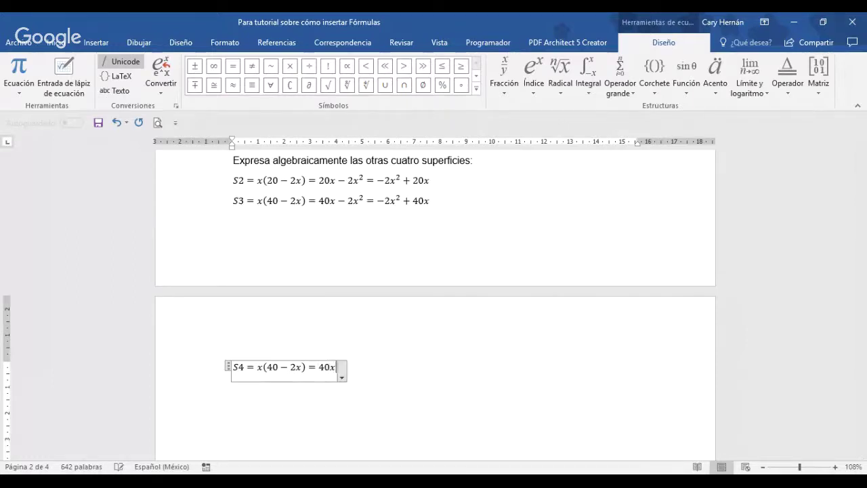
pyautogui.write('-')
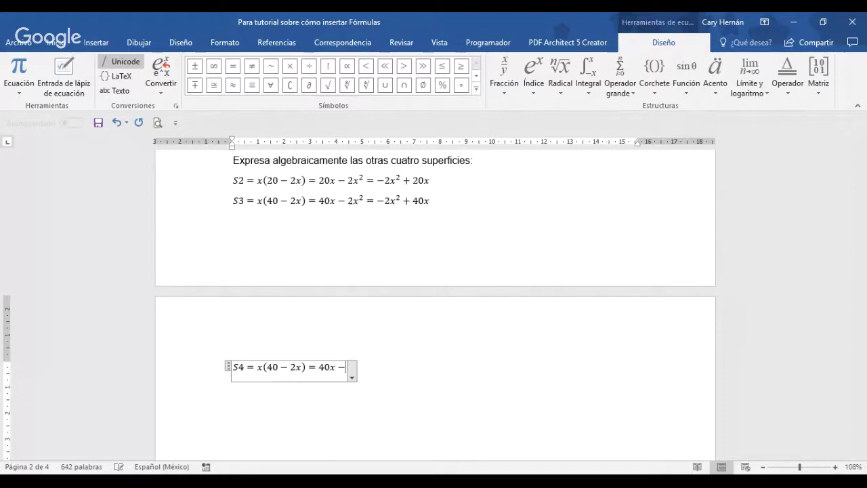
pyautogui.click(534, 75)
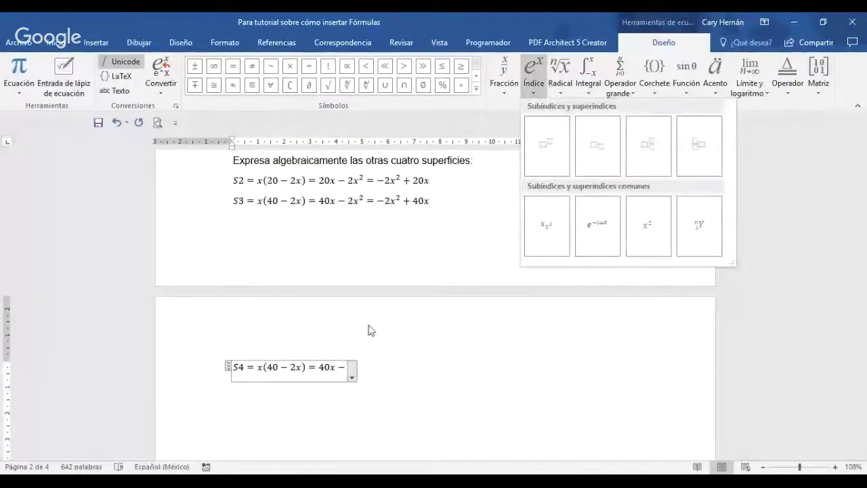
pyautogui.click(346, 373)
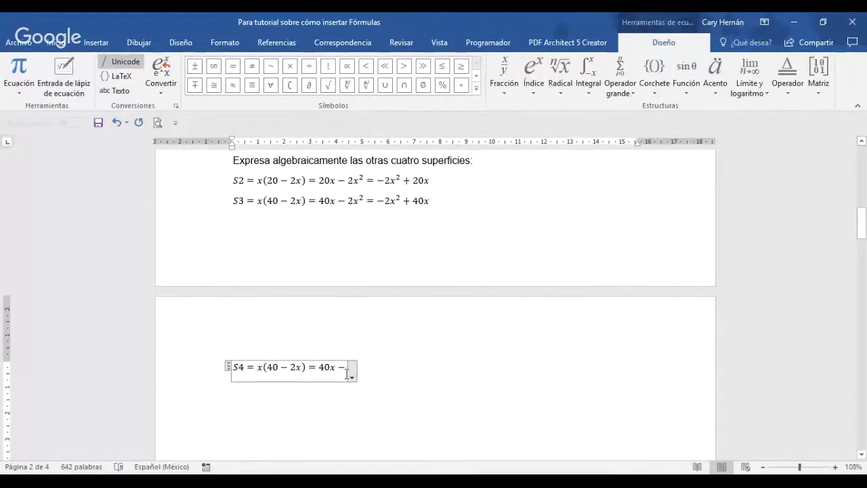
pyautogui.write('2')
pyautogui.click(535, 81)
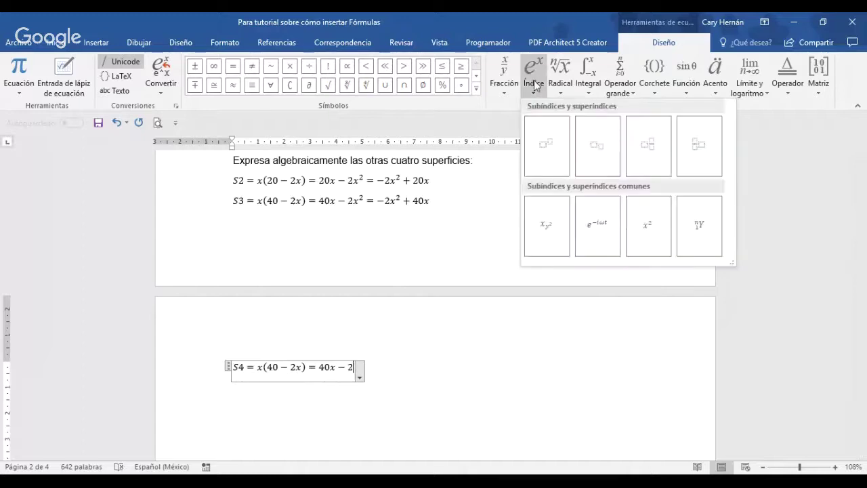
pyautogui.click(550, 151)
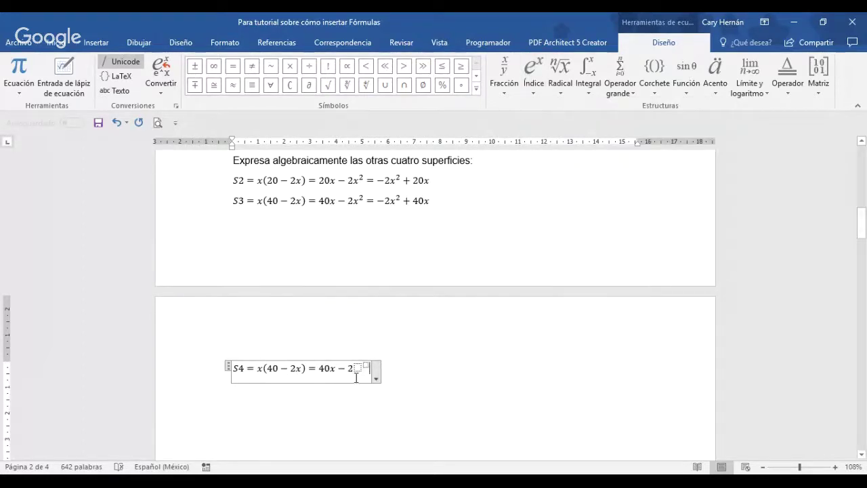
pyautogui.write('x − ')
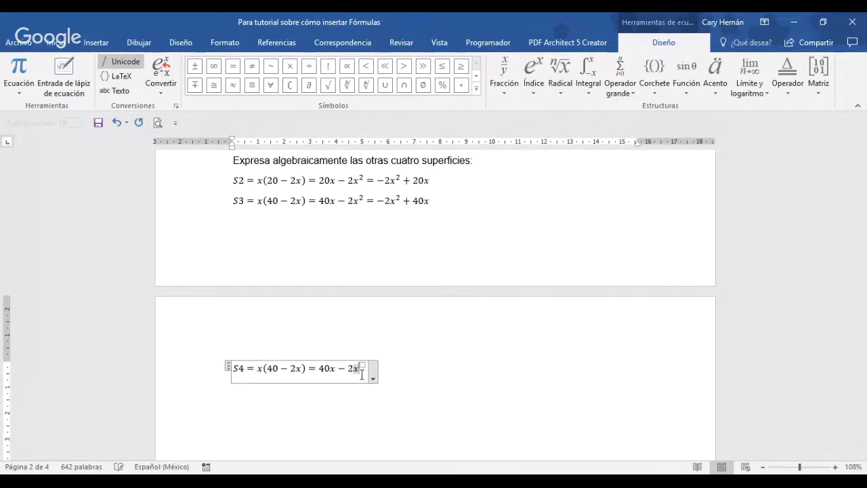
pyautogui.write('2')
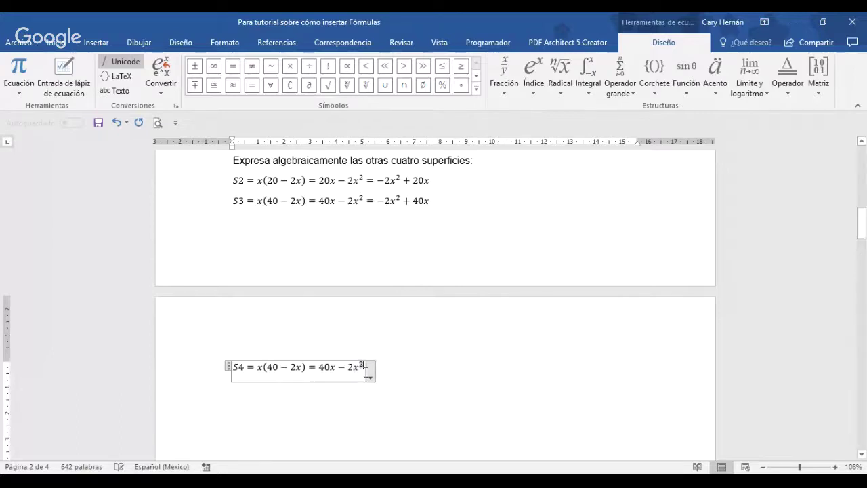
pyautogui.press('Right')
pyautogui.write('=')
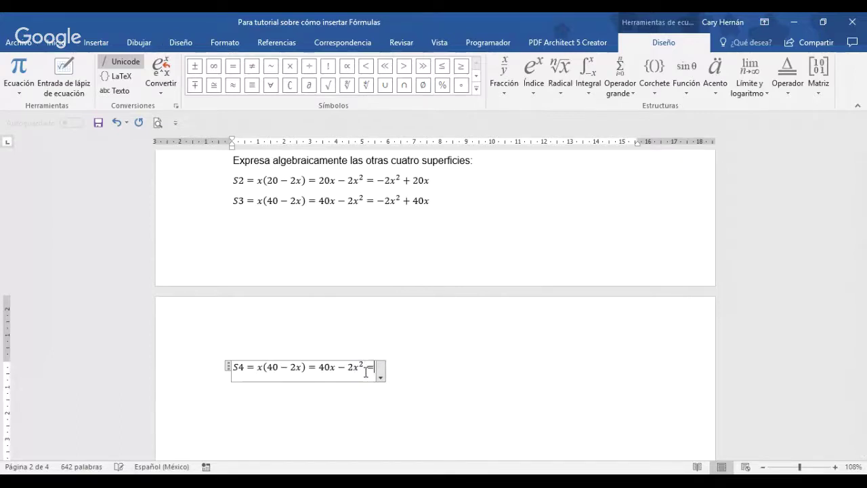
pyautogui.write('-')
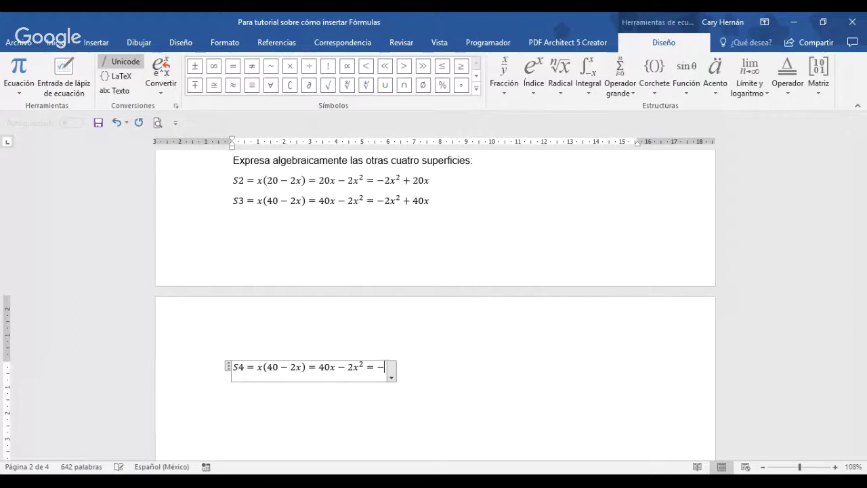
pyautogui.write('2')
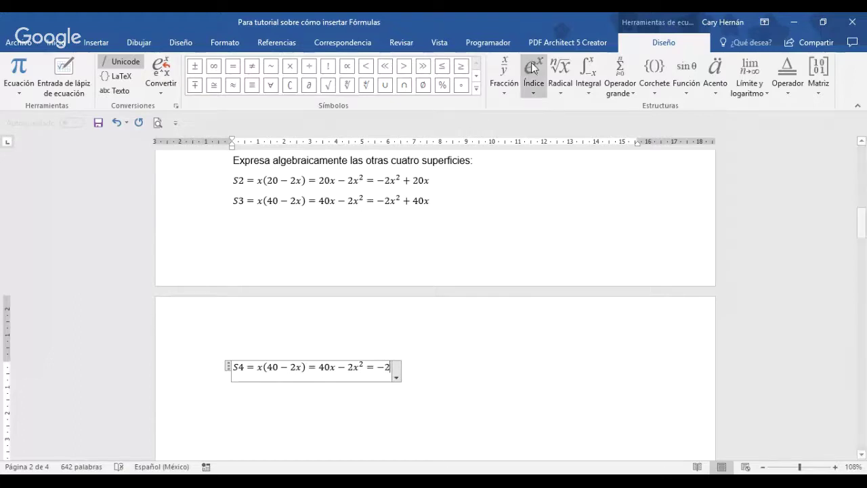
# Add x² after the −2 and continue S4 with + 40x.
pyautogui.click(533, 79)
pyautogui.click(547, 145)
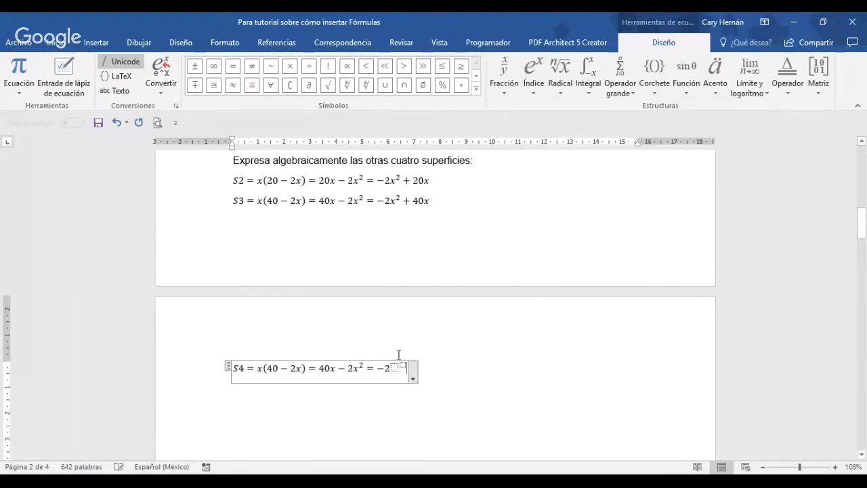
pyautogui.write('x')
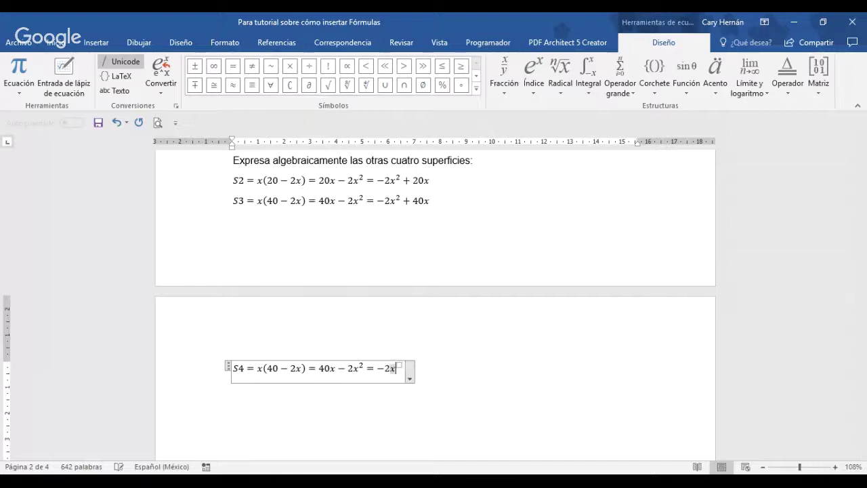
pyautogui.click(401, 368)
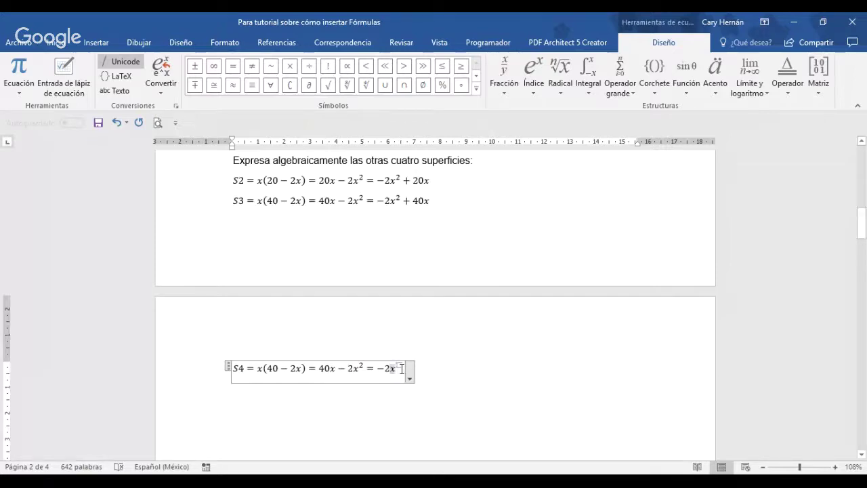
pyautogui.click(401, 368)
pyautogui.write('2')
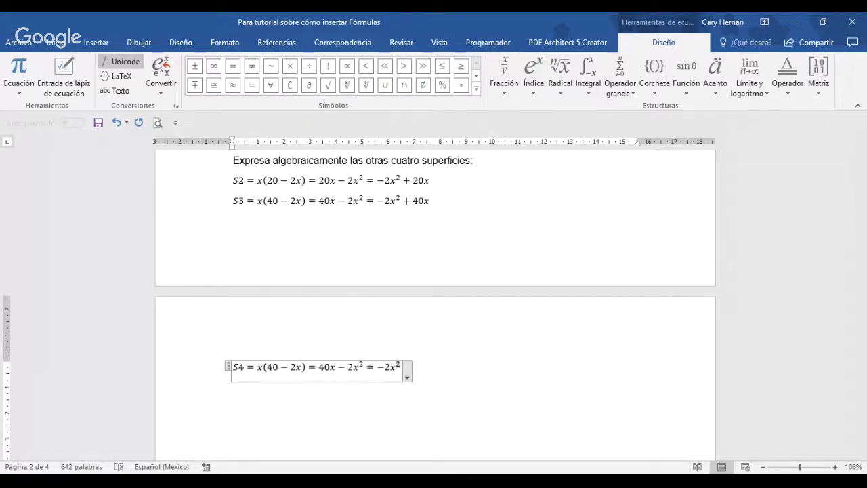
pyautogui.press('Right')
pyautogui.write('+ ')
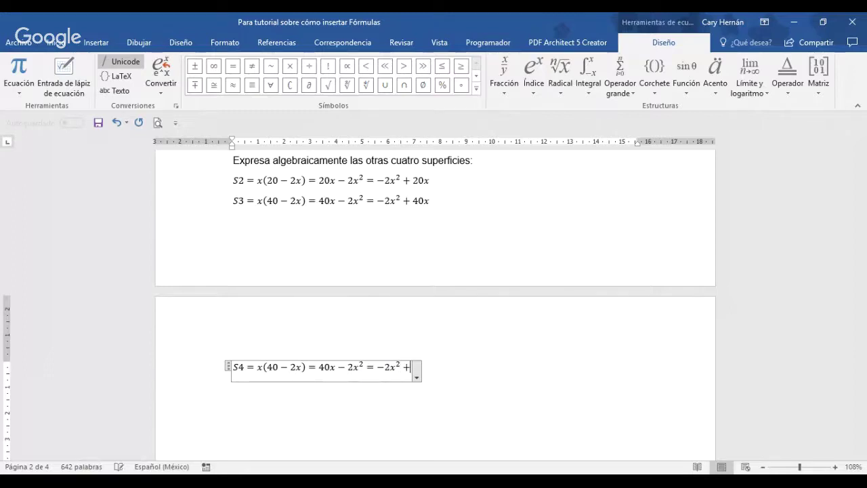
pyautogui.write('40')
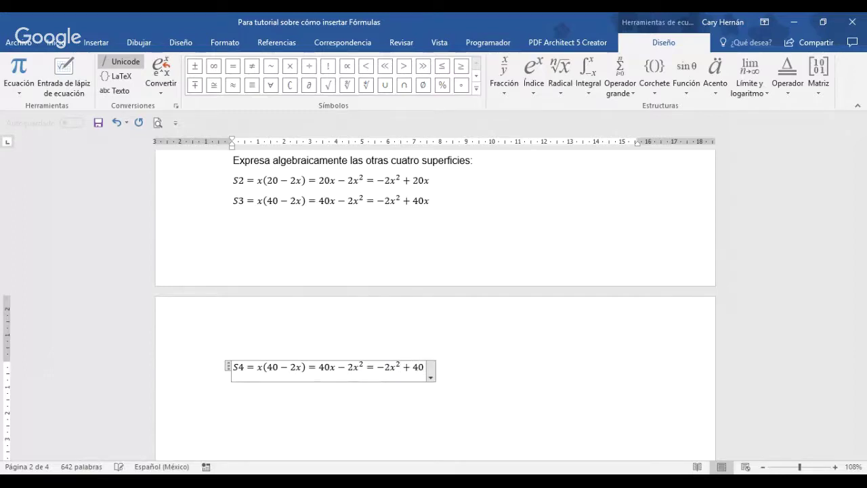
pyautogui.write('x')
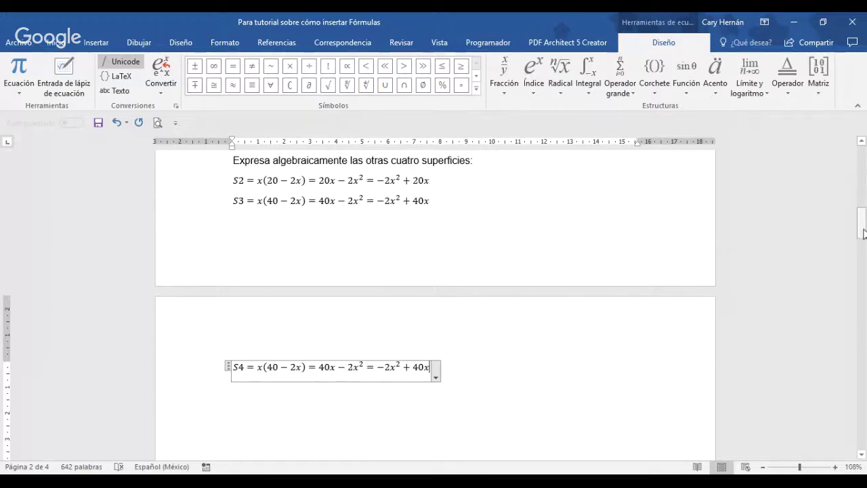
pyautogui.moveTo(864, 210); pyautogui.dragTo(866, 183)
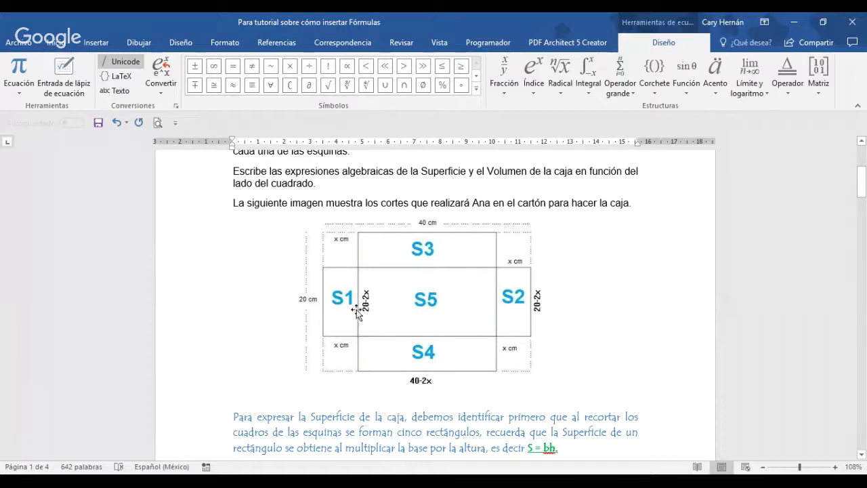
pyautogui.moveTo(861, 182); pyautogui.dragTo(860, 209)
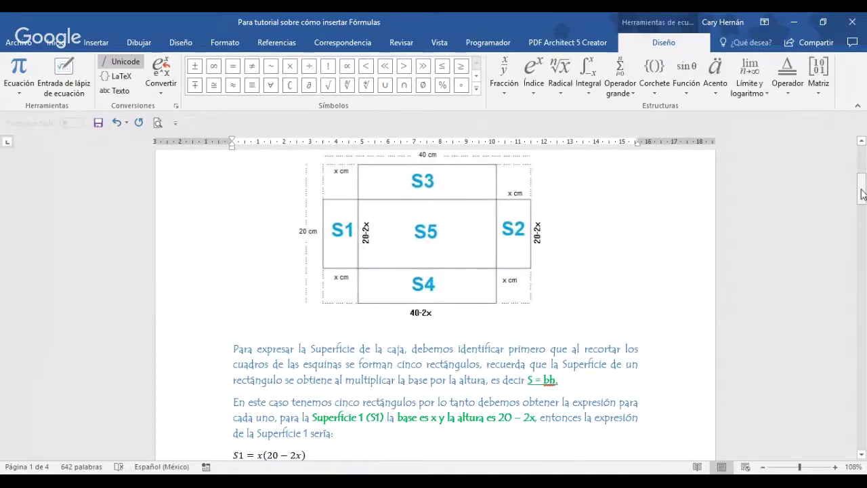
pyautogui.moveTo(862, 196); pyautogui.dragTo(864, 249)
# Insert a new equation below S4 and type (40 − 2X)(20 − 2X) =.
pyautogui.click(486, 262)
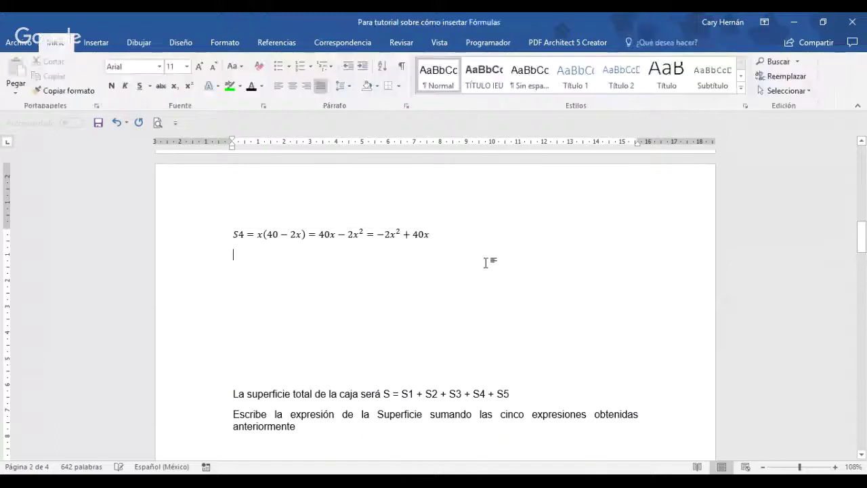
pyautogui.click(95, 42)
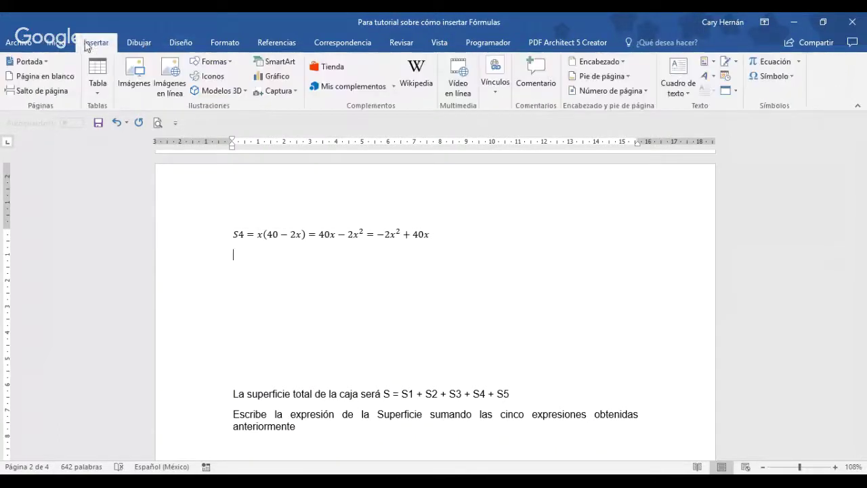
pyautogui.click(798, 61)
pyautogui.click(665, 370)
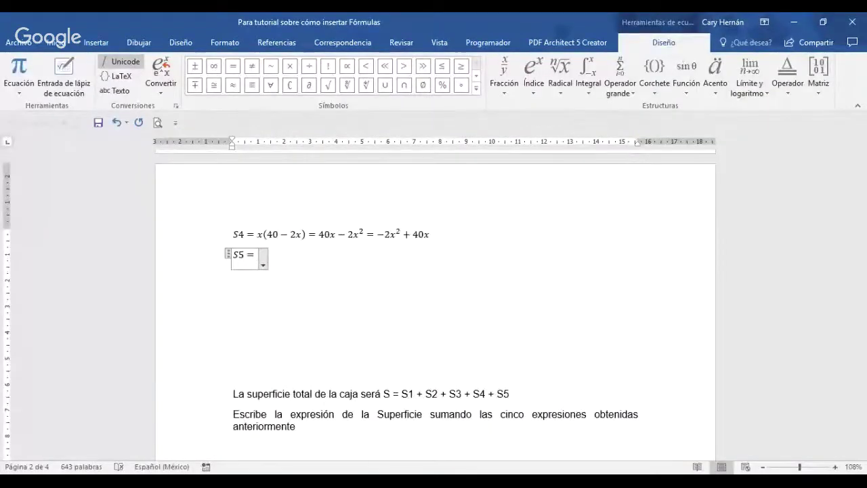
pyautogui.write('(40')
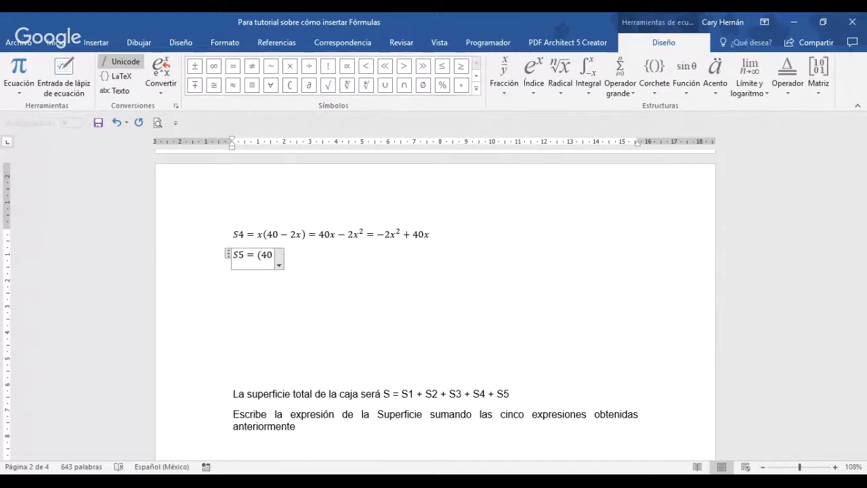
pyautogui.write('-')
pyautogui.write('2X')
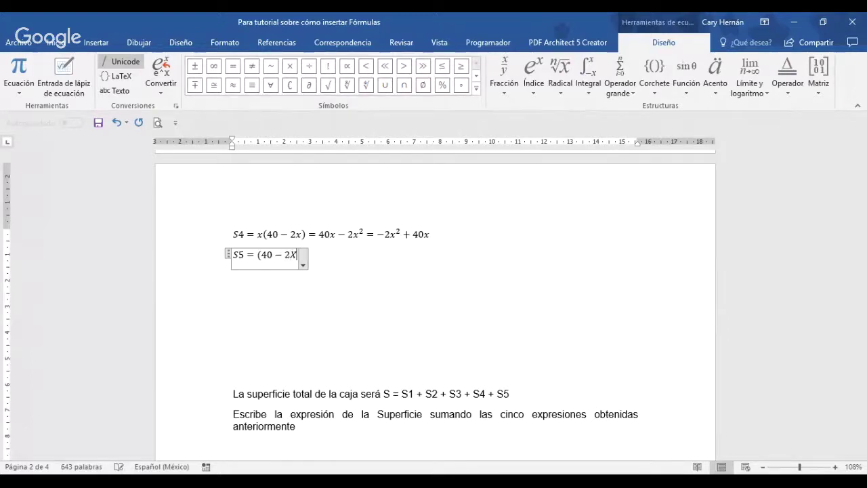
pyautogui.write(')(')
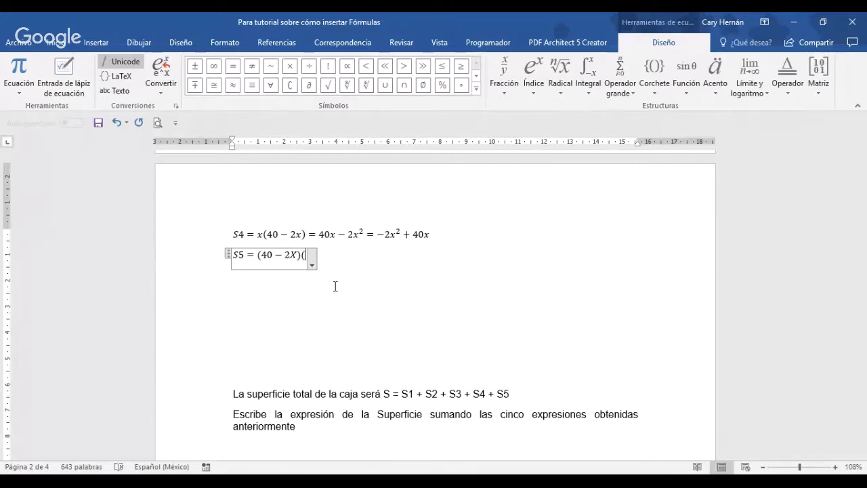
pyautogui.write('20')
pyautogui.write(' -')
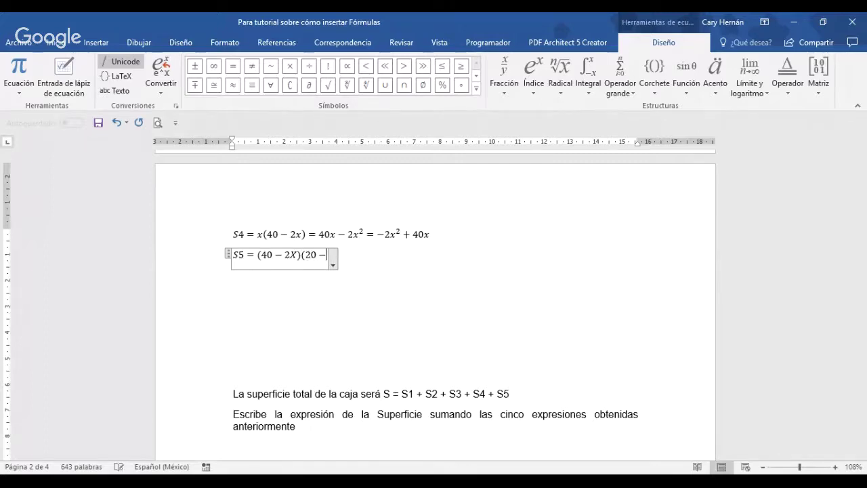
pyautogui.write('2X)')
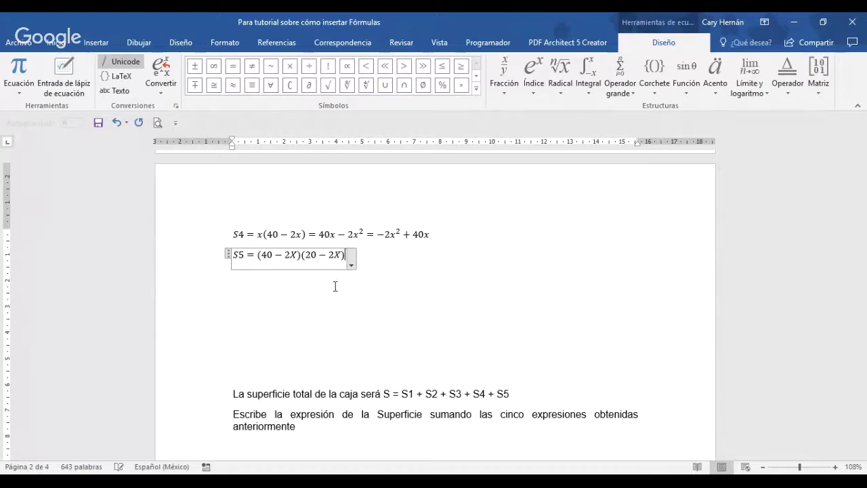
pyautogui.write(' = 8')
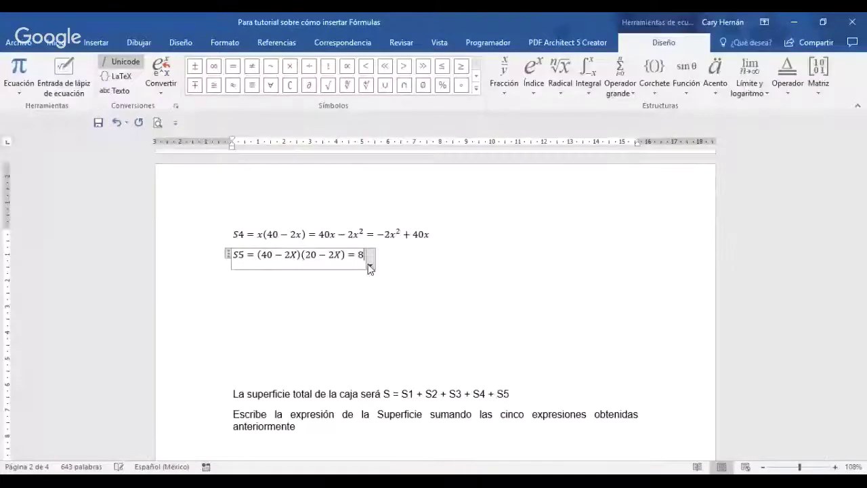
# Type 800 − 80 after the equals sign, change both capital X to lowercase x, and add − 40x.
pyautogui.write('00')
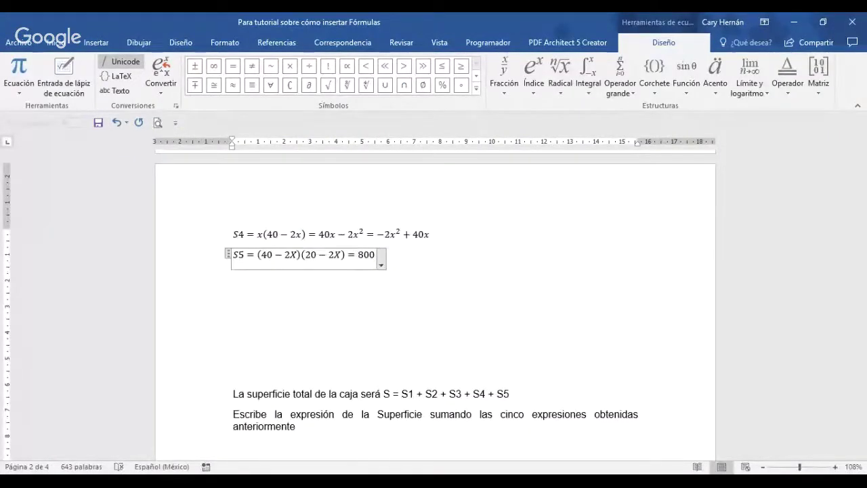
pyautogui.write('-')
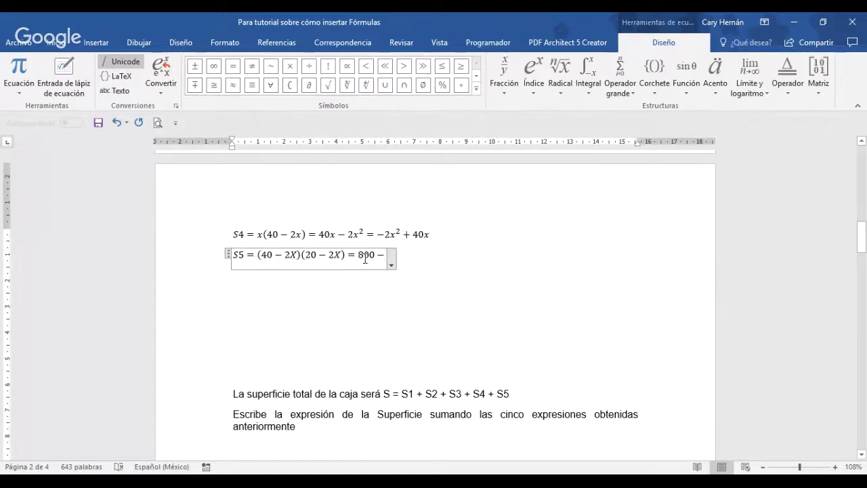
pyautogui.write('80x')
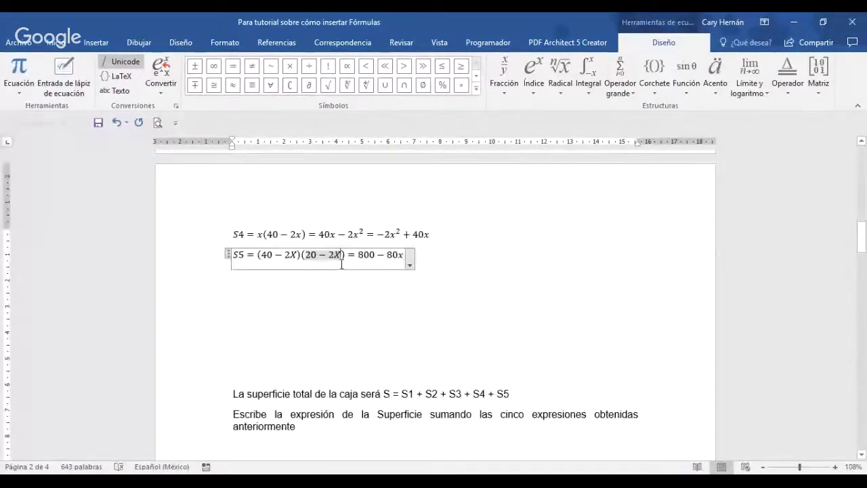
pyautogui.hotkey('shift', 'Left')
pyautogui.write('x')
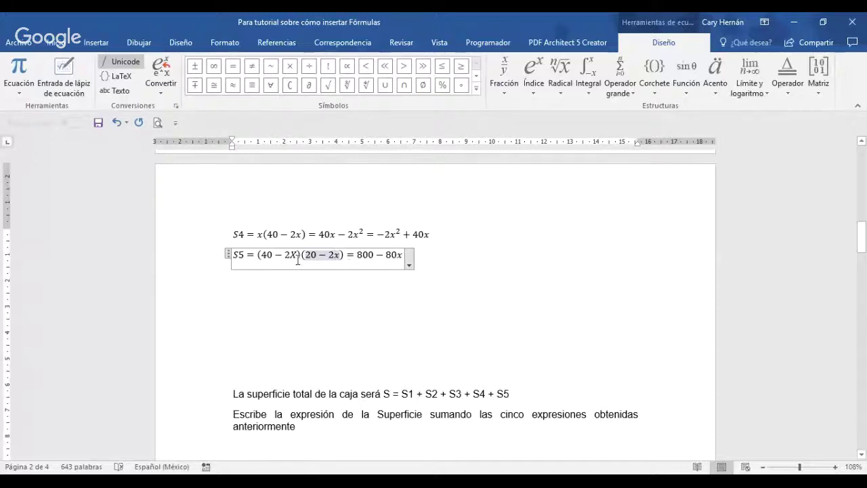
pyautogui.press('Left')
pyautogui.press('Left')
pyautogui.press('Left')
pyautogui.press('Left')
pyautogui.press('Left')
pyautogui.press('Left')
pyautogui.press('Left')
pyautogui.hotkey('shift', 'Left')
pyautogui.write('x')
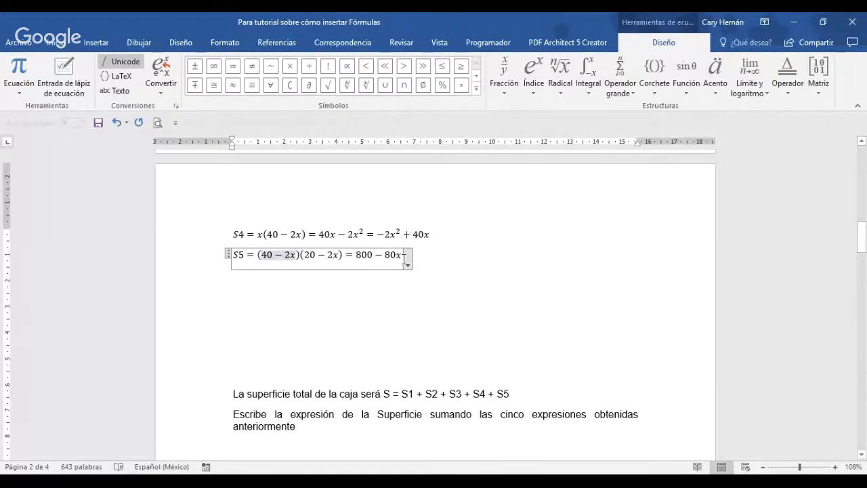
pyautogui.click(403, 260)
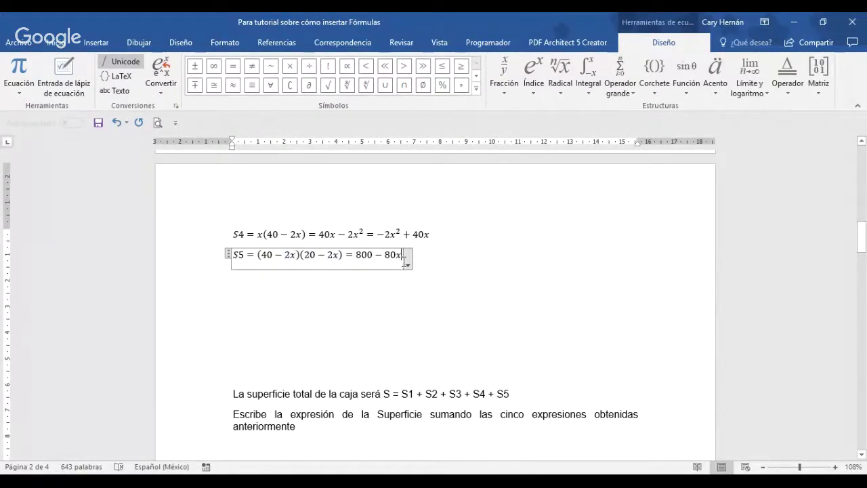
pyautogui.write('-')
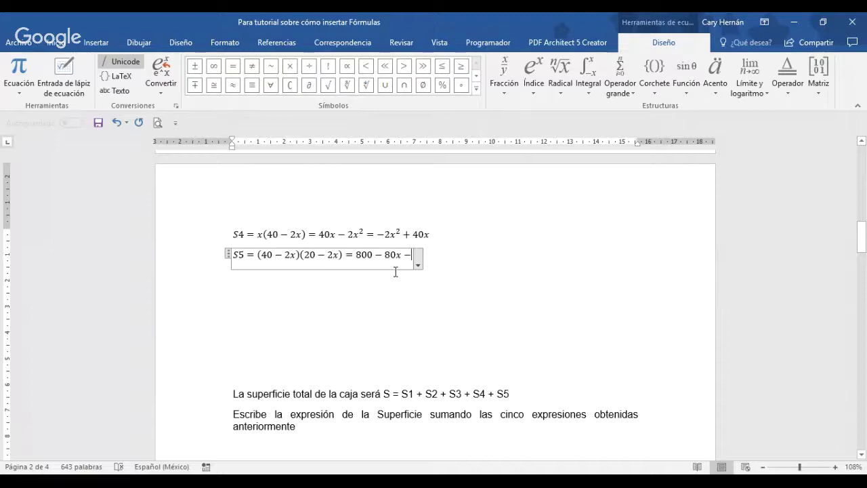
pyautogui.write('40')
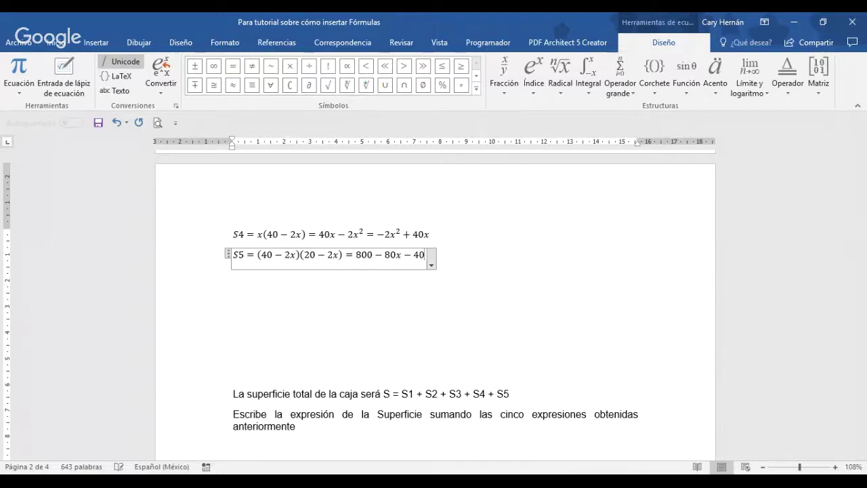
pyautogui.write('x')
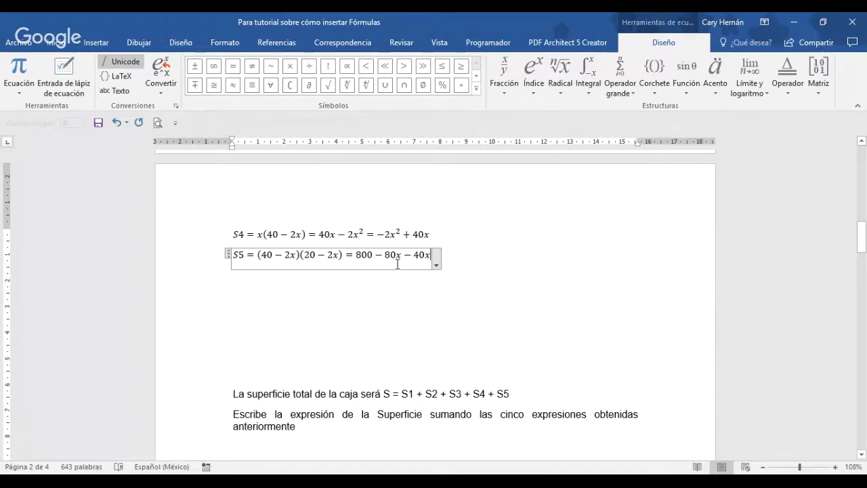
# Add + 4x² and an equals sign to S5, then place the cursor after 40x.
pyautogui.write('+ ')
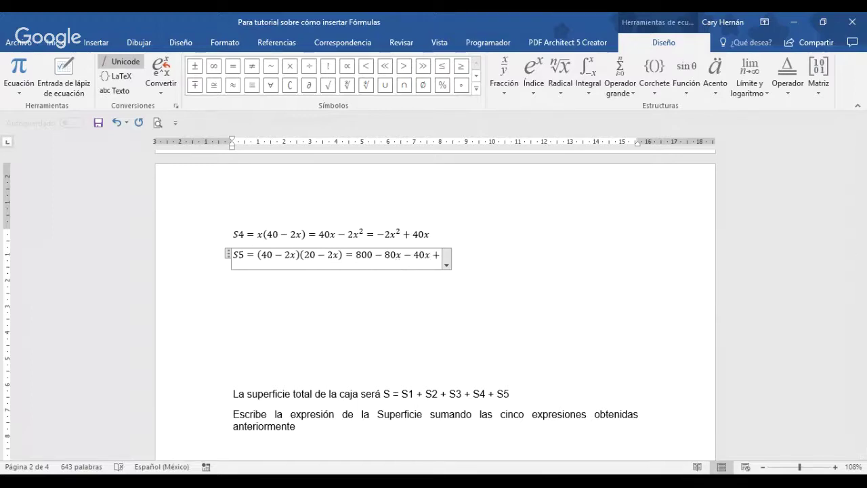
pyautogui.write('4')
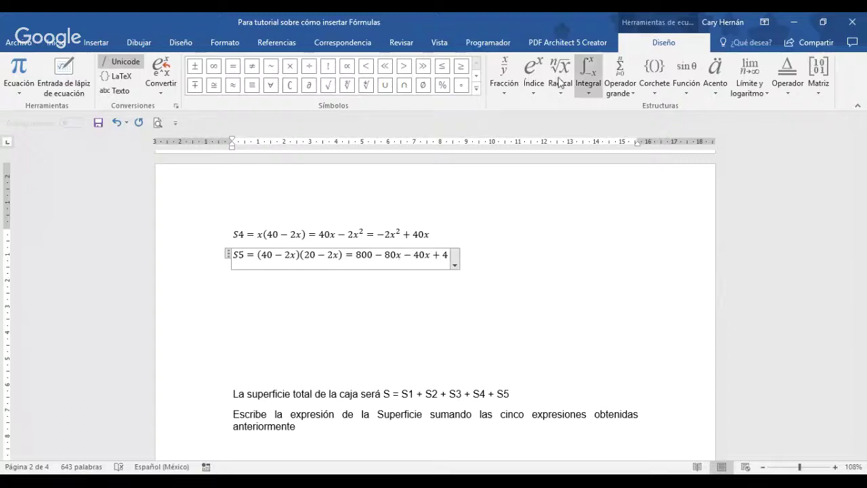
pyautogui.click(534, 74)
pyautogui.click(547, 146)
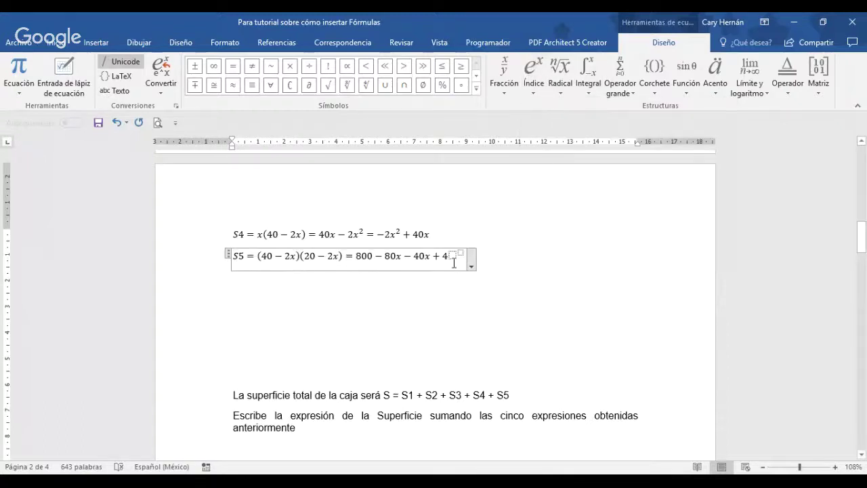
pyautogui.write('x')
pyautogui.press('Right')
pyautogui.write('2')
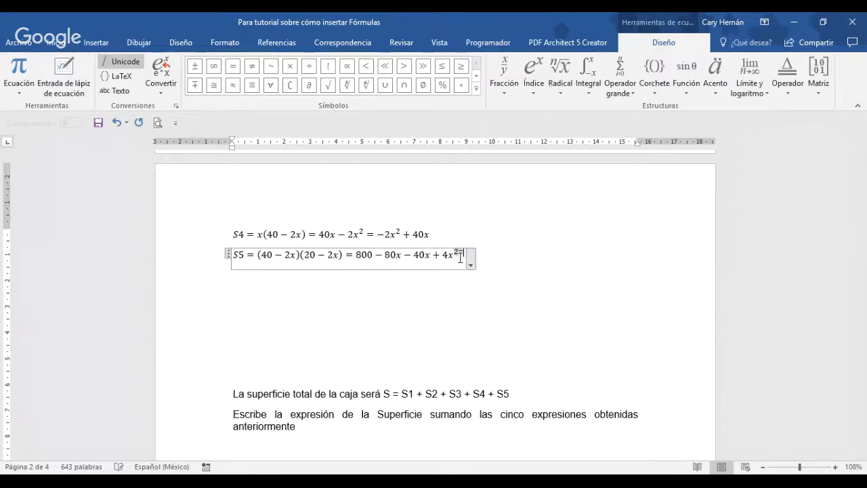
pyautogui.press('Right')
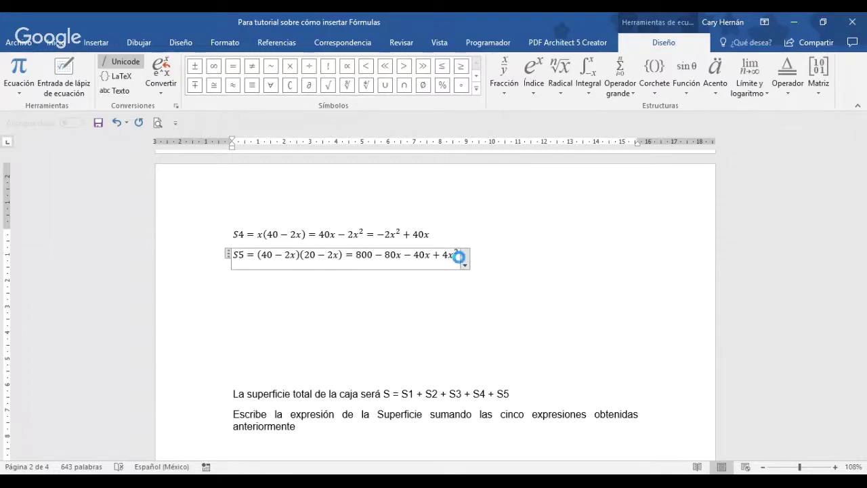
pyautogui.write('=')
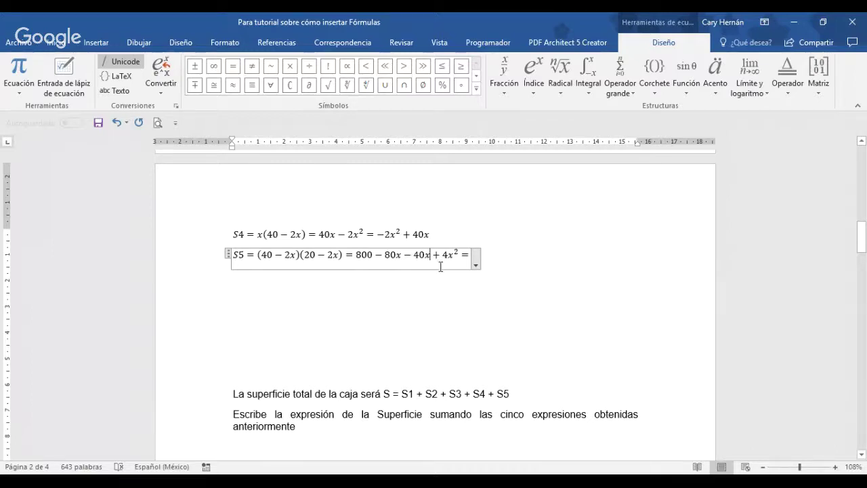
pyautogui.click(432, 263)
# Remove the stray −12 and enter 4x² as the start of S5's simplified result.
pyautogui.click(434, 256)
pyautogui.write('-12')
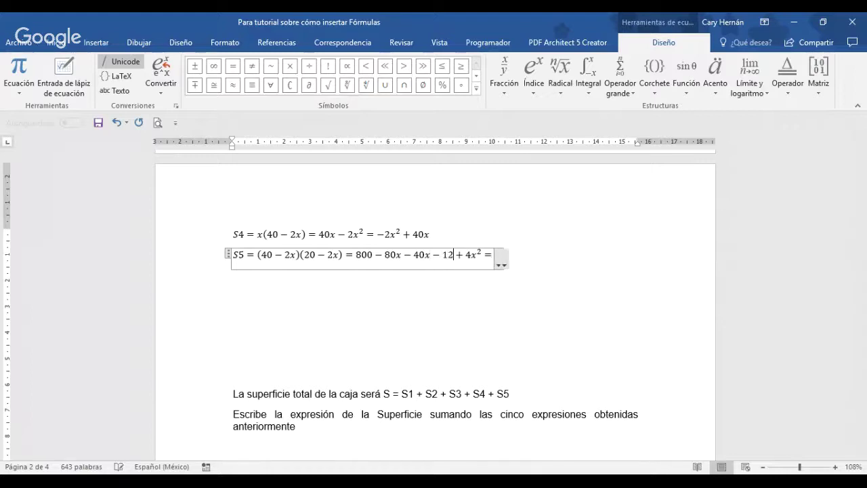
pyautogui.press('BackSpace')
pyautogui.press('BackSpace')
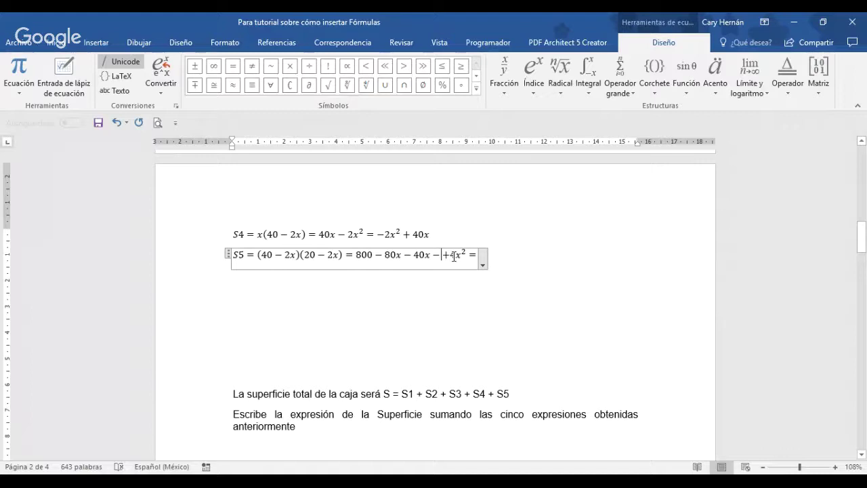
pyautogui.press('BackSpace')
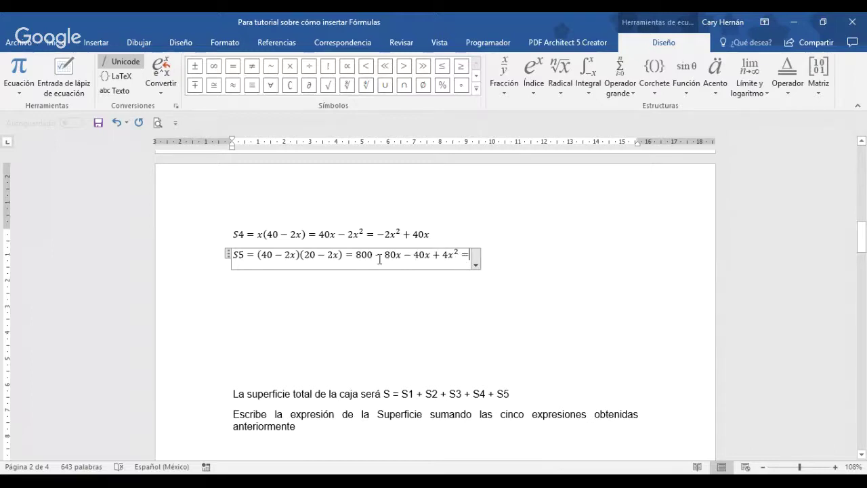
pyautogui.write('4')
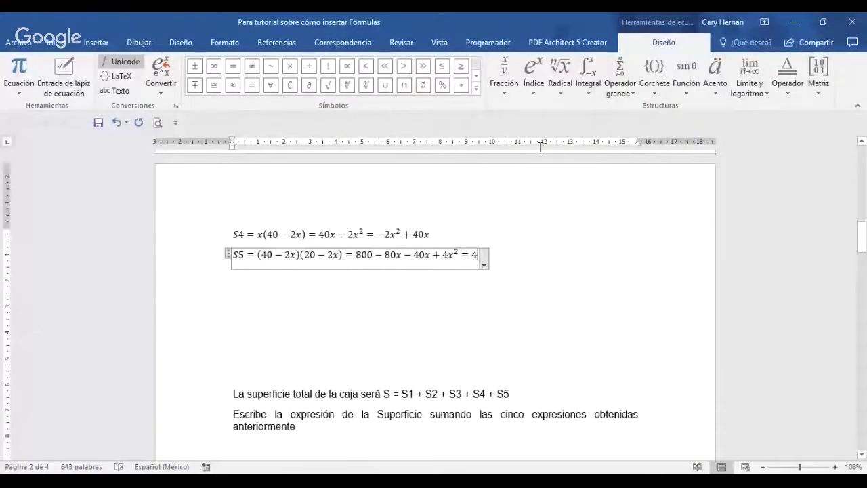
pyautogui.click(534, 83)
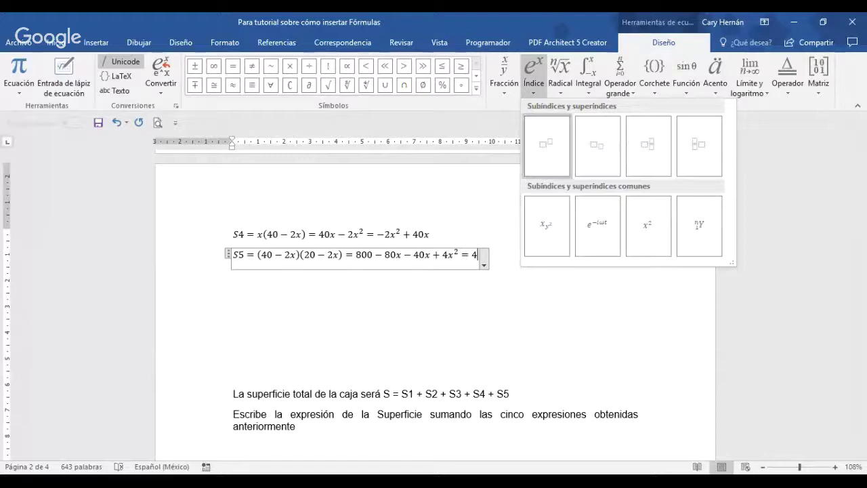
pyautogui.click(547, 145)
pyautogui.click(479, 263)
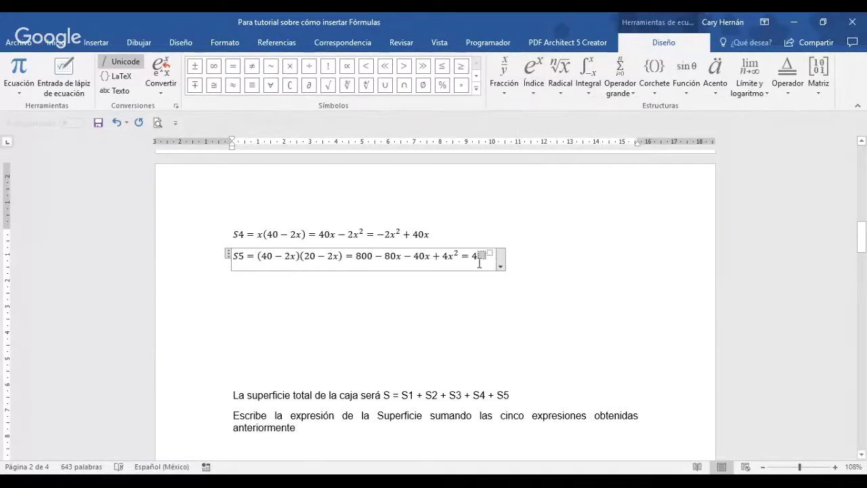
pyautogui.write('x')
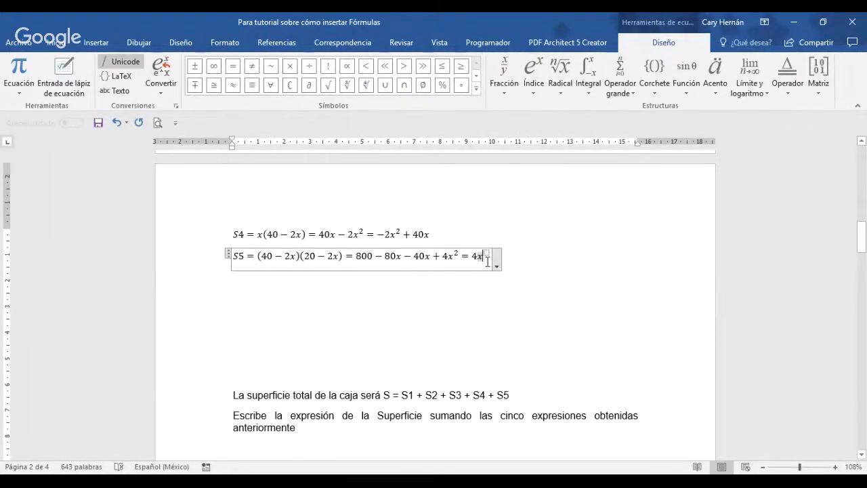
pyautogui.click(488, 254)
pyautogui.write('2')
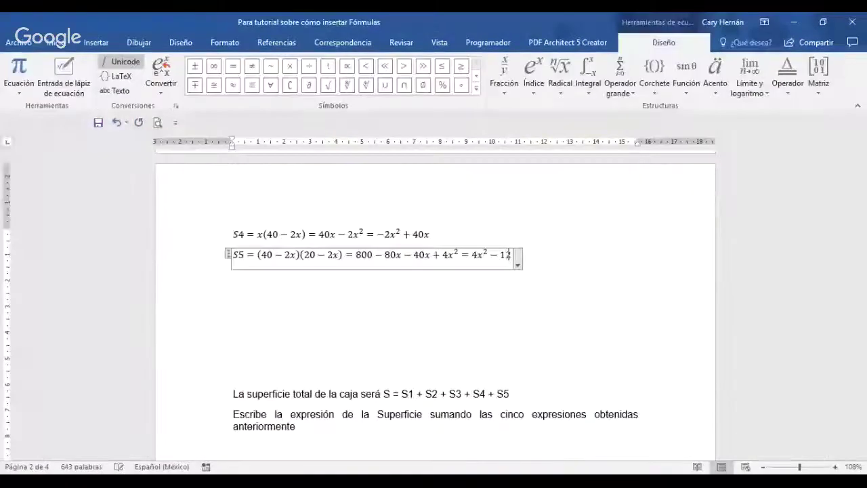
# Finish the result with −120x + 800, replacing the old 800, and select it.
pyautogui.write('-120')
pyautogui.write('x')
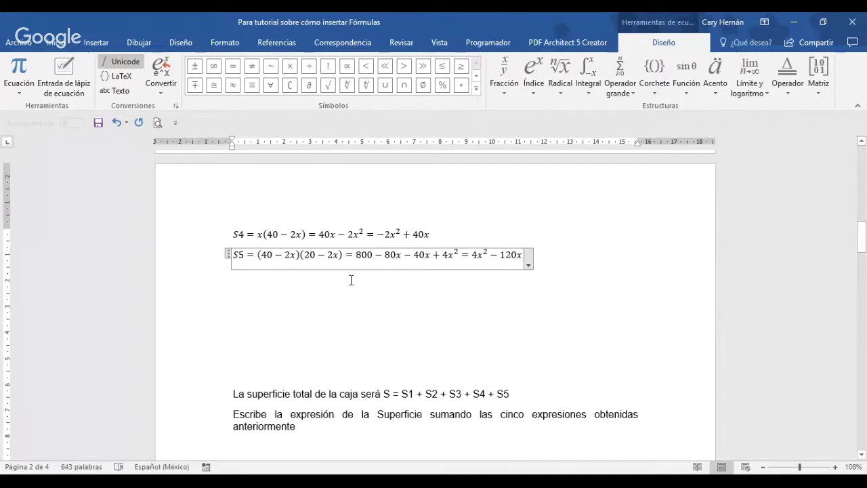
pyautogui.moveTo(356, 255); pyautogui.dragTo(374, 256)
pyautogui.click(528, 265)
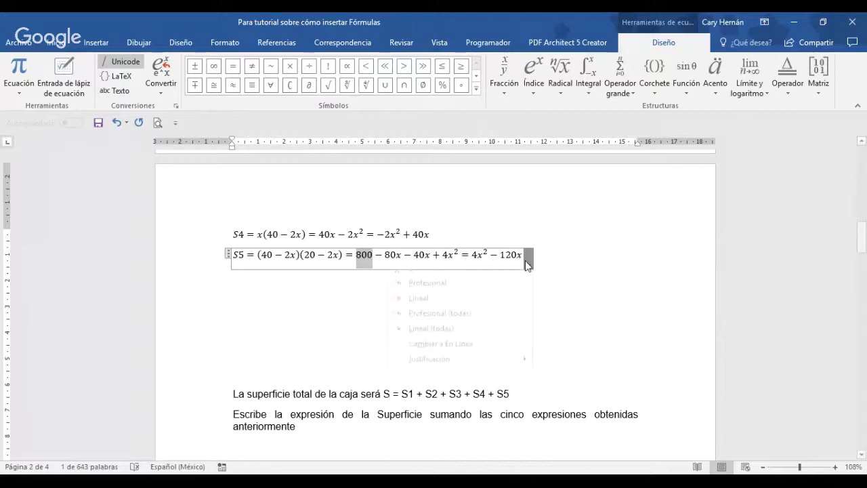
pyautogui.click(526, 263)
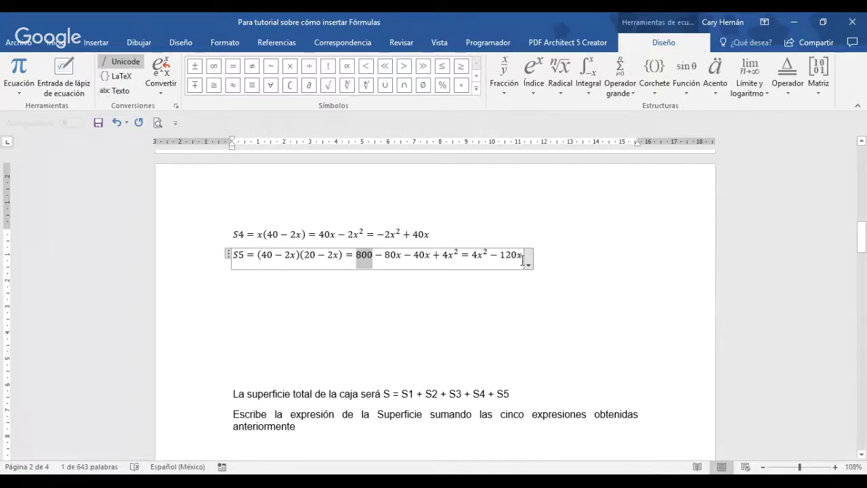
pyautogui.press('Delete')
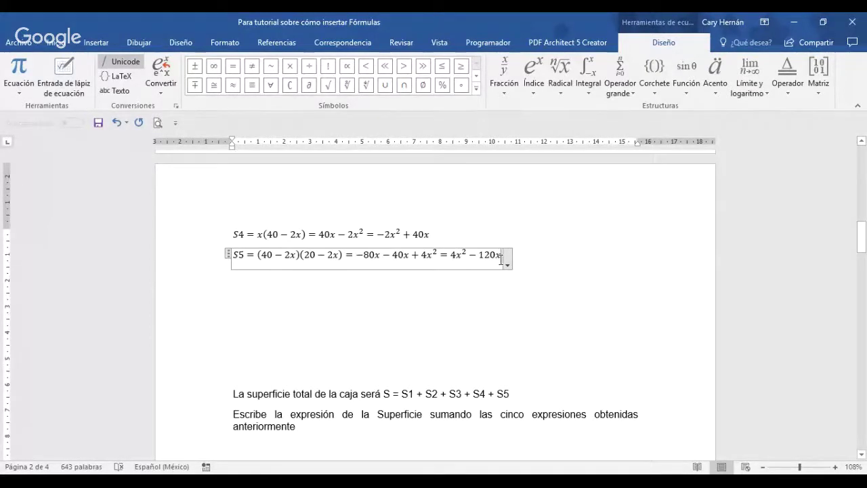
pyautogui.write('+')
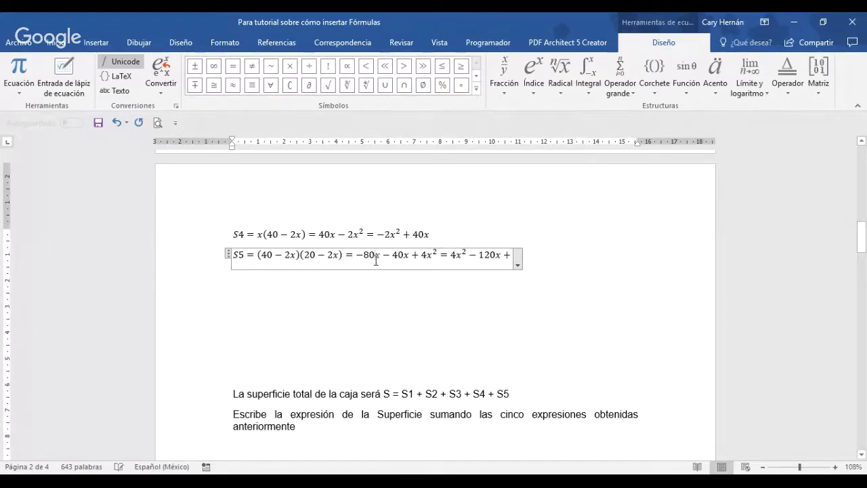
pyautogui.write('800 ')
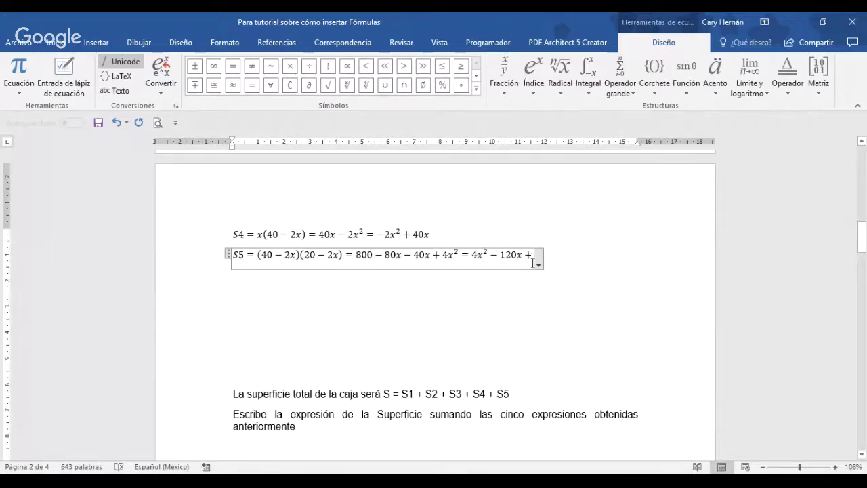
pyautogui.write('800')
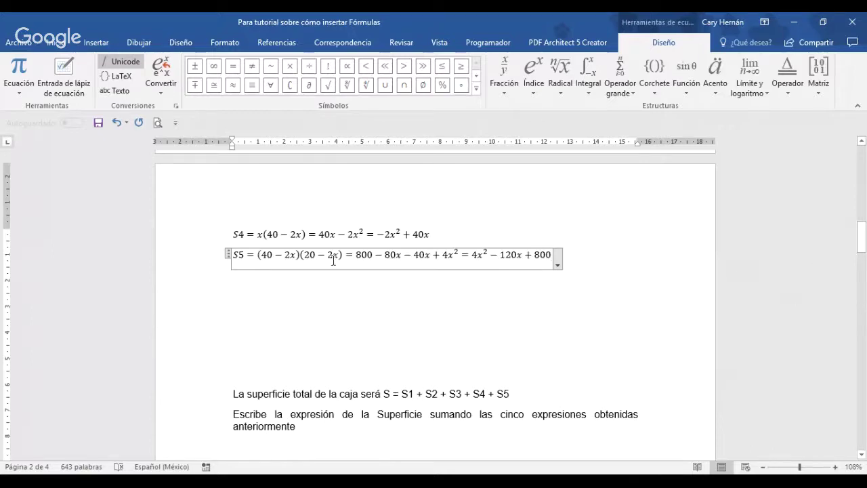
pyautogui.moveTo(553, 258); pyautogui.dragTo(473, 258)
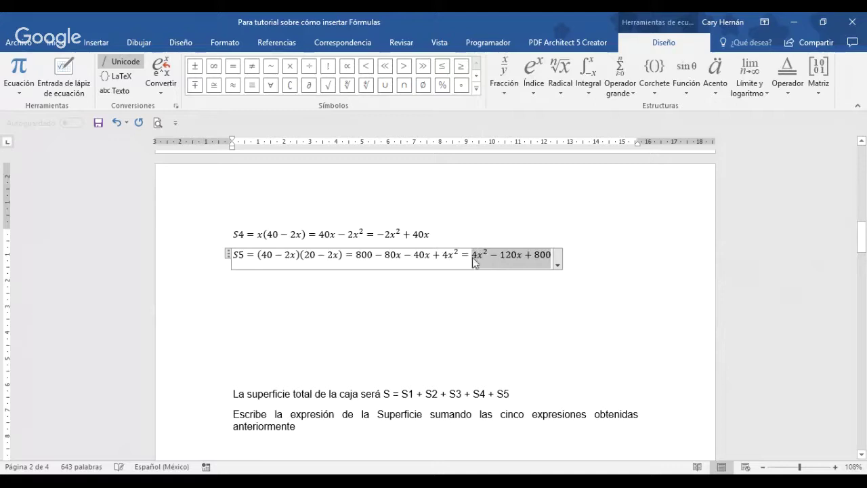
# Bold S5's simplified result and delete the empty lines below S5.
pyautogui.click(51, 45)
pyautogui.click(111, 86)
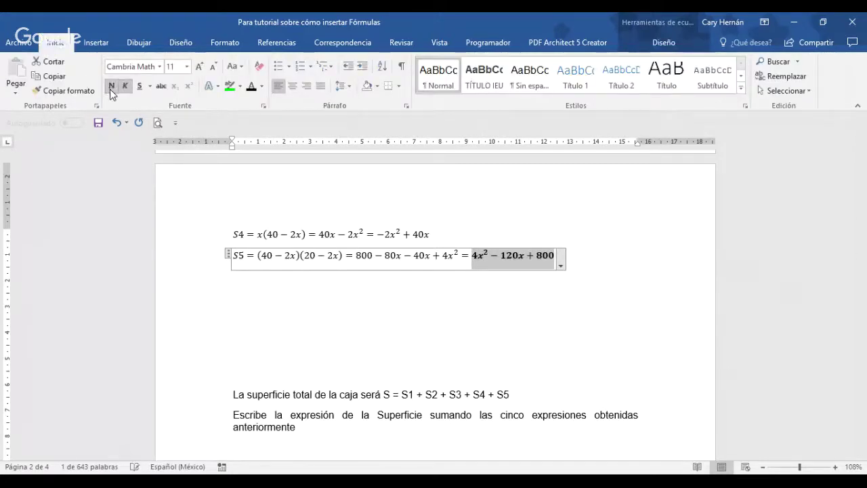
pyautogui.click(328, 323)
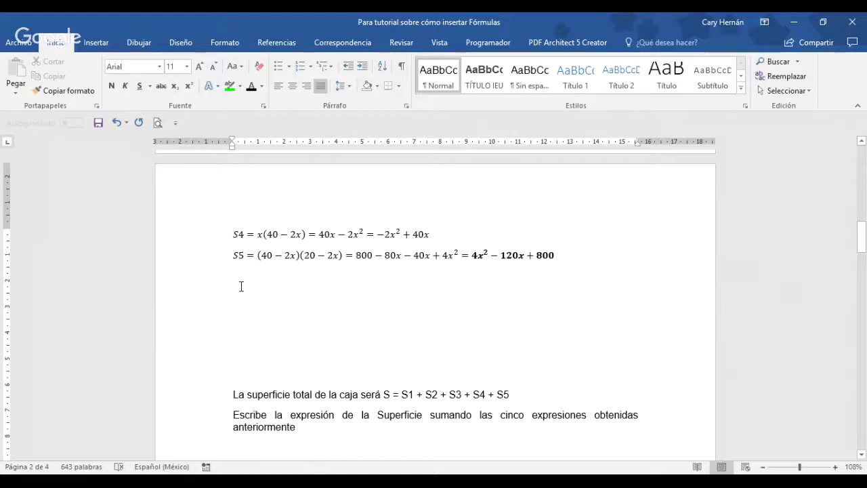
pyautogui.moveTo(241, 286); pyautogui.dragTo(239, 356)
pyautogui.press('Delete')
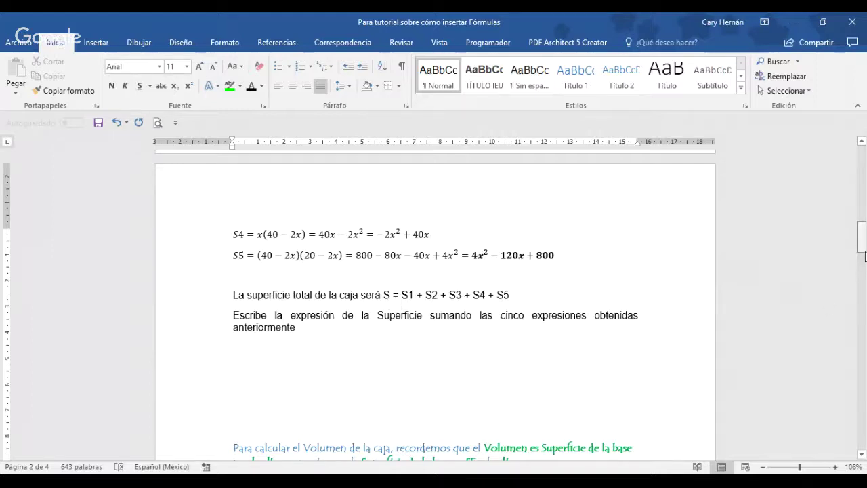
# Bold the simplified results of S4, S3 and S2.
pyautogui.scroll(3, 530, 310)
pyautogui.moveTo(431, 339); pyautogui.dragTo(377, 342)
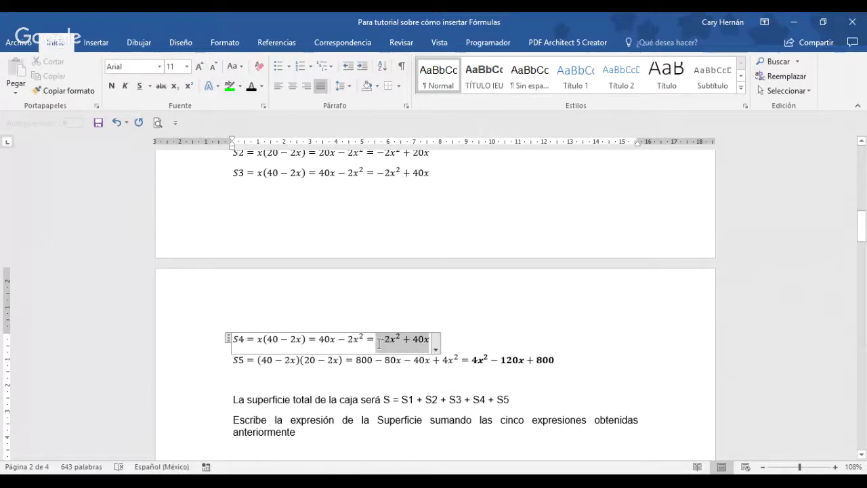
pyautogui.click(112, 87)
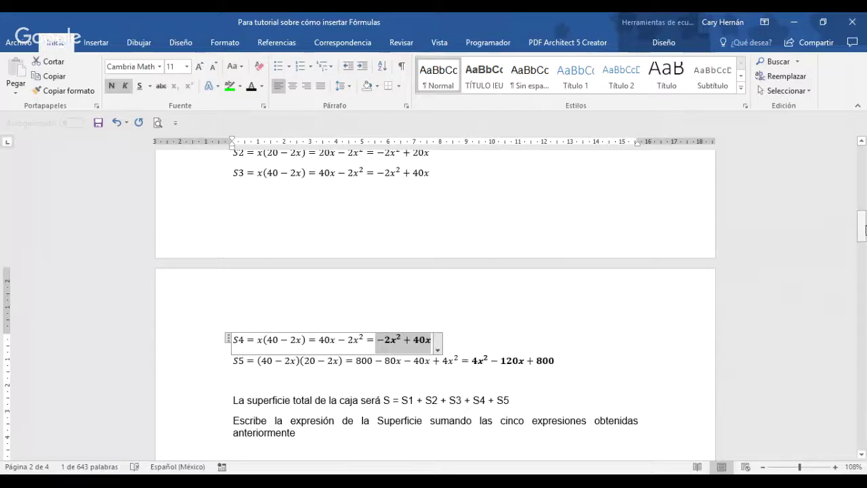
pyautogui.moveTo(862, 240); pyautogui.dragTo(863, 231)
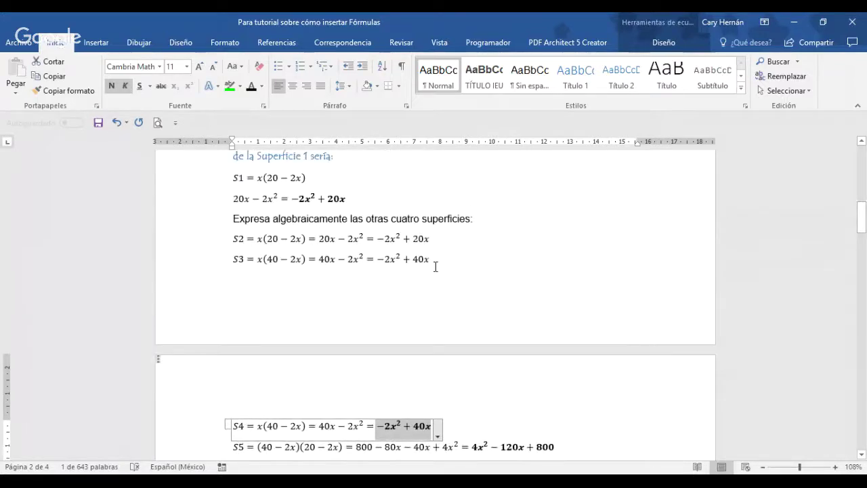
pyautogui.moveTo(377, 259); pyautogui.dragTo(382, 242)
pyautogui.click(112, 87)
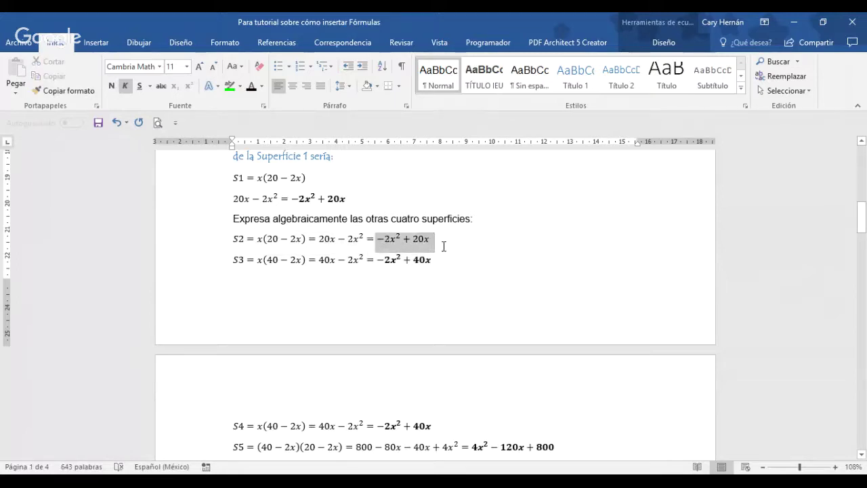
pyautogui.click(111, 88)
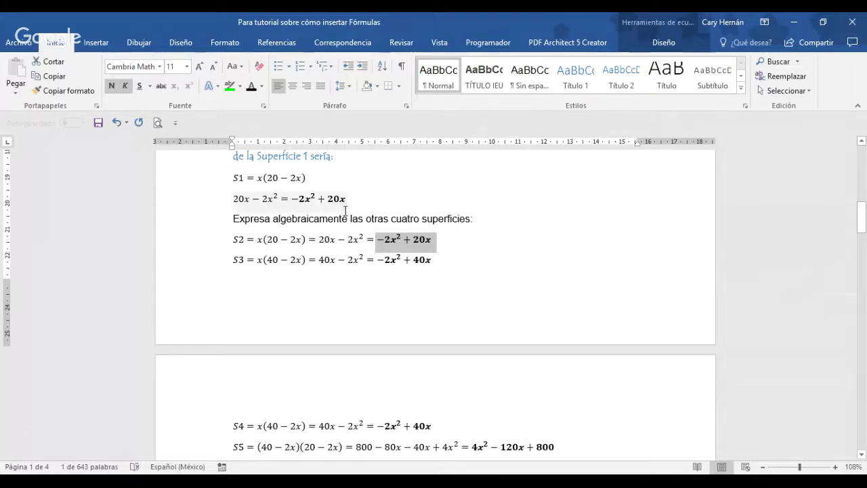
# Review the S1 and S2 results and place the cursor below the surface instructions.
pyautogui.moveTo(347, 201); pyautogui.dragTo(292, 203)
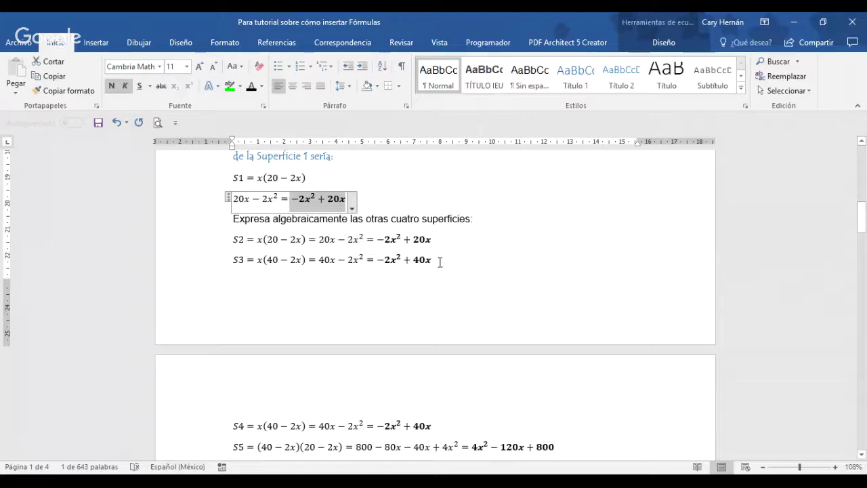
pyautogui.moveTo(441, 246); pyautogui.dragTo(381, 248)
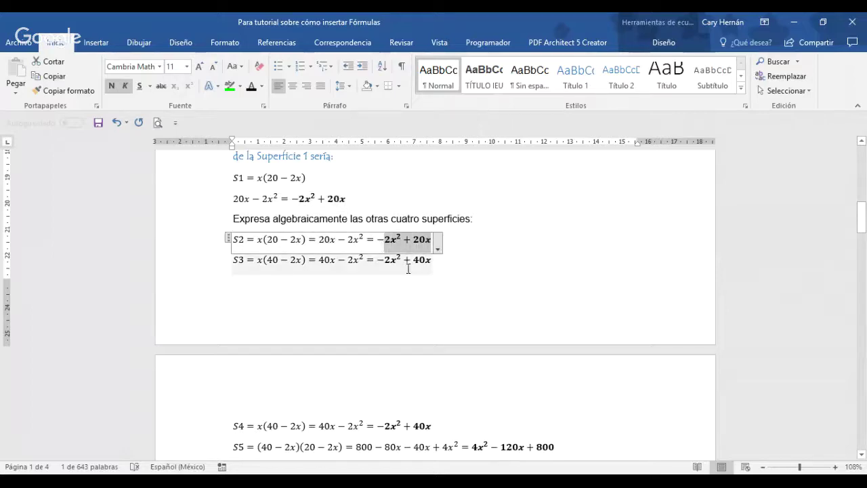
pyautogui.click(406, 261)
pyautogui.moveTo(862, 222)
pyautogui.mouseDown()
pyautogui.moveTo(862, 256)
pyautogui.moveTo(865, 234)
pyautogui.mouseUp()
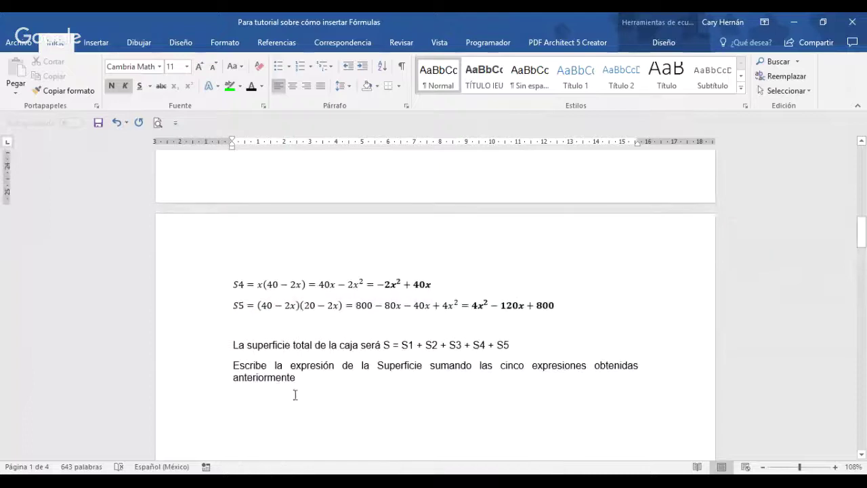
pyautogui.click(231, 399)
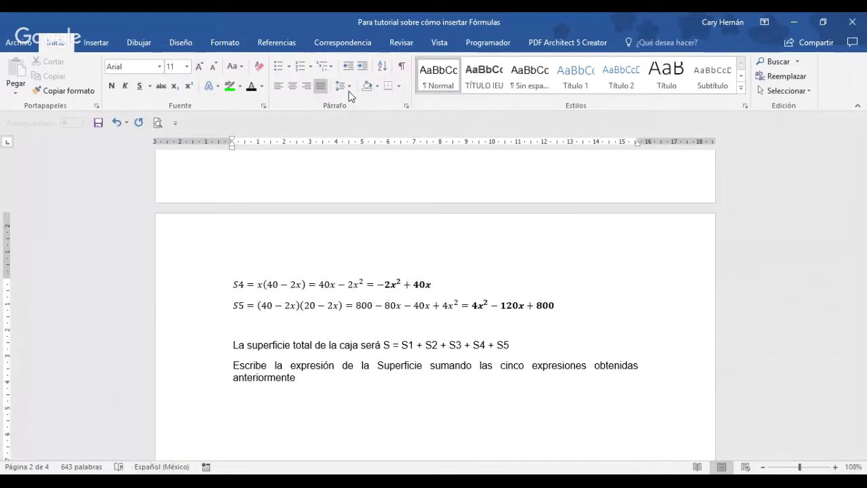
# Add an empty line after the S1 result −2x² + 20x.
pyautogui.click(101, 44)
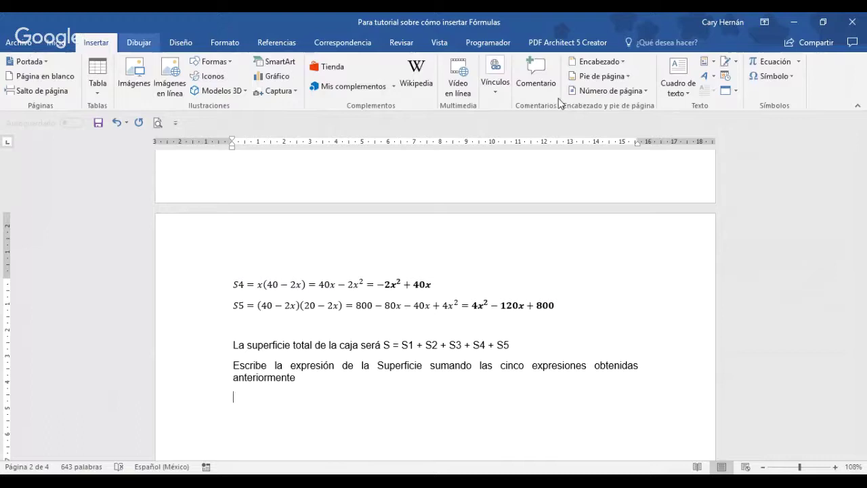
pyautogui.click(799, 62)
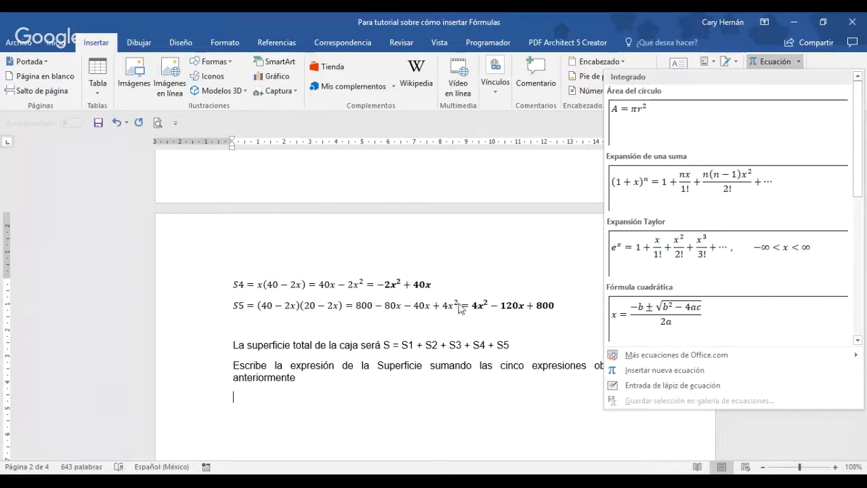
pyautogui.click(513, 217)
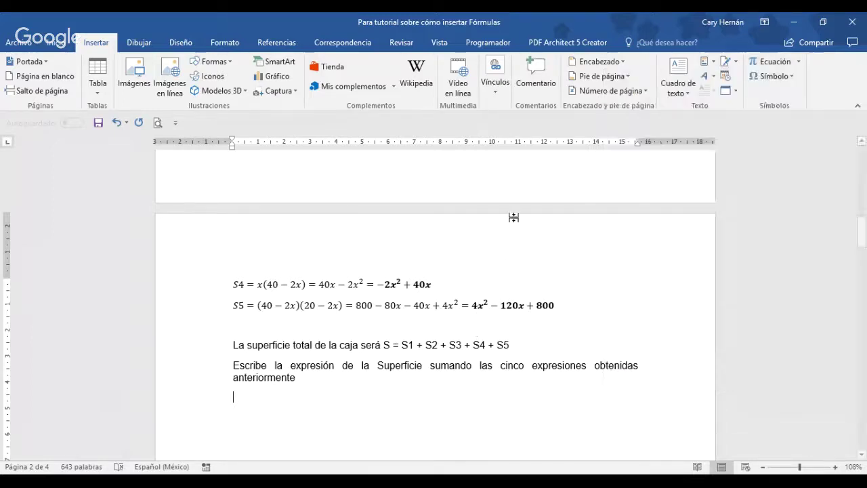
pyautogui.moveTo(862, 236); pyautogui.dragTo(862, 219)
pyautogui.click(271, 239)
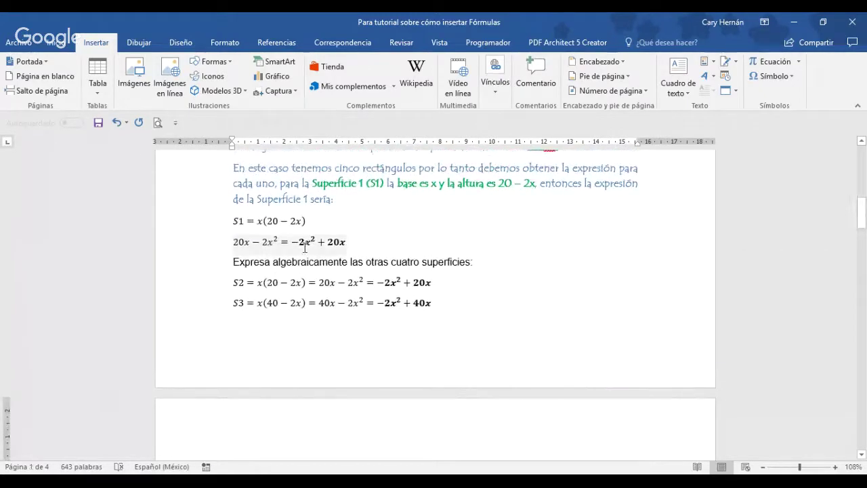
pyautogui.moveTo(281, 248); pyautogui.dragTo(351, 249)
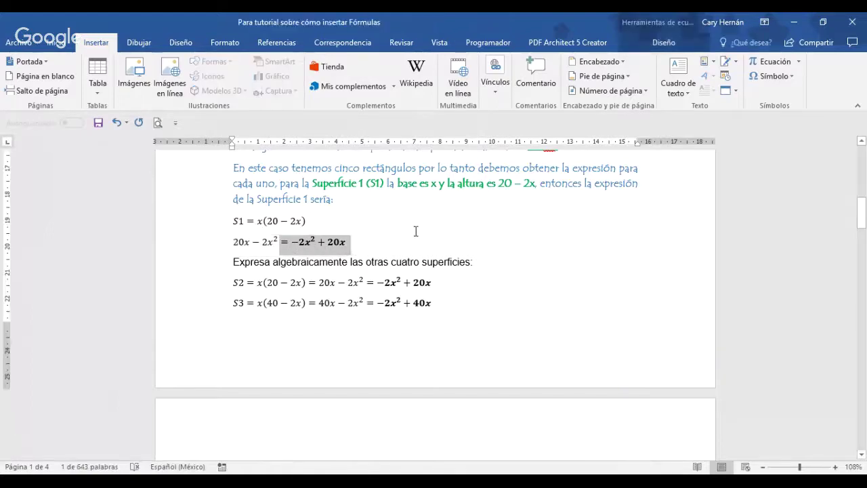
pyautogui.click(359, 252)
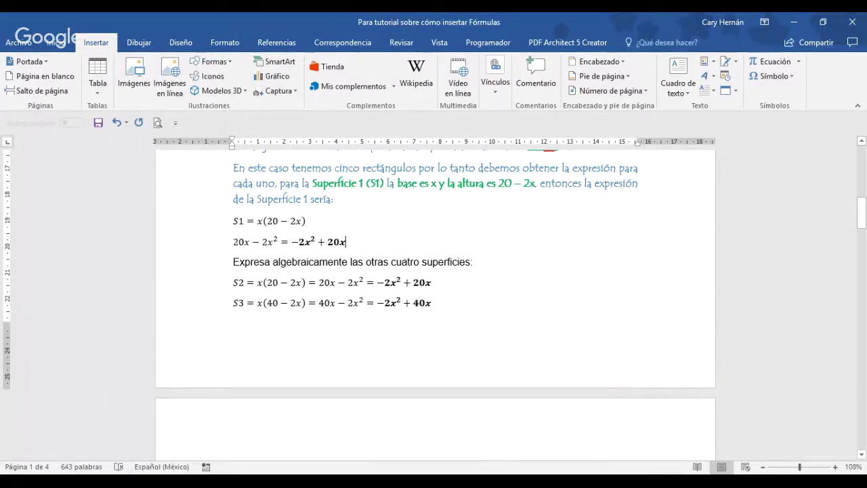
pyautogui.press('Return')
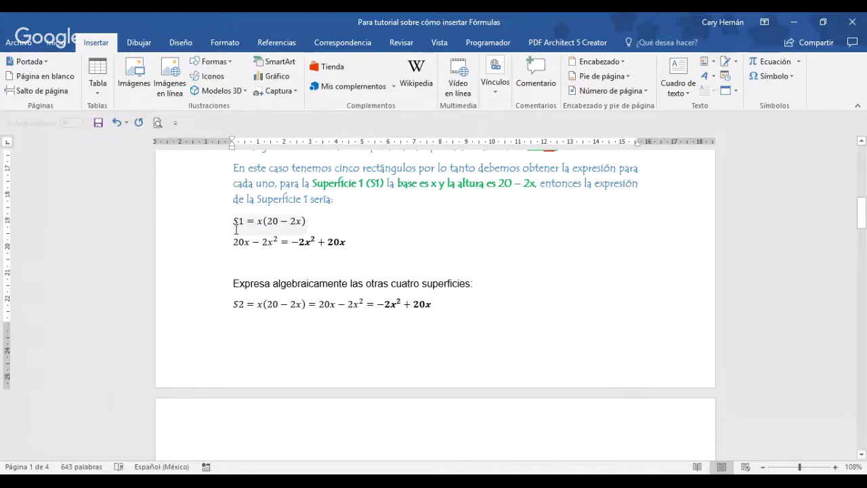
# Insert a new blank equation on the empty line below S1.
pyautogui.click(235, 229)
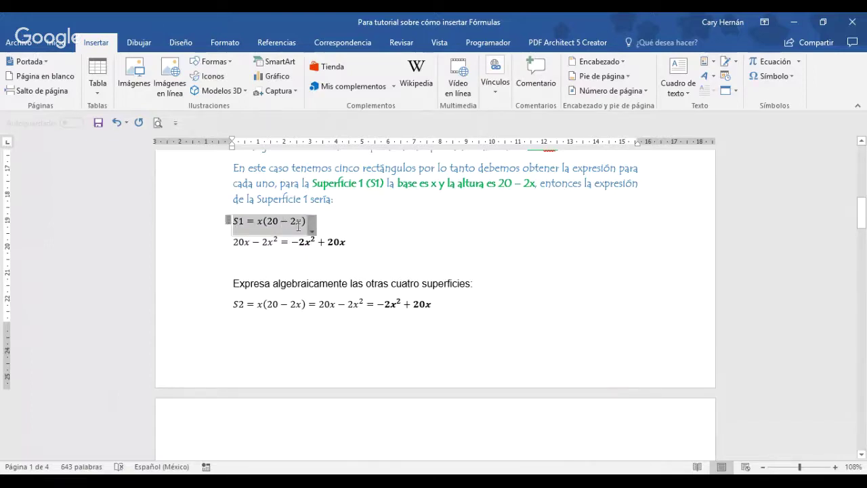
pyautogui.moveTo(233, 226); pyautogui.dragTo(244, 228)
pyautogui.click(235, 264)
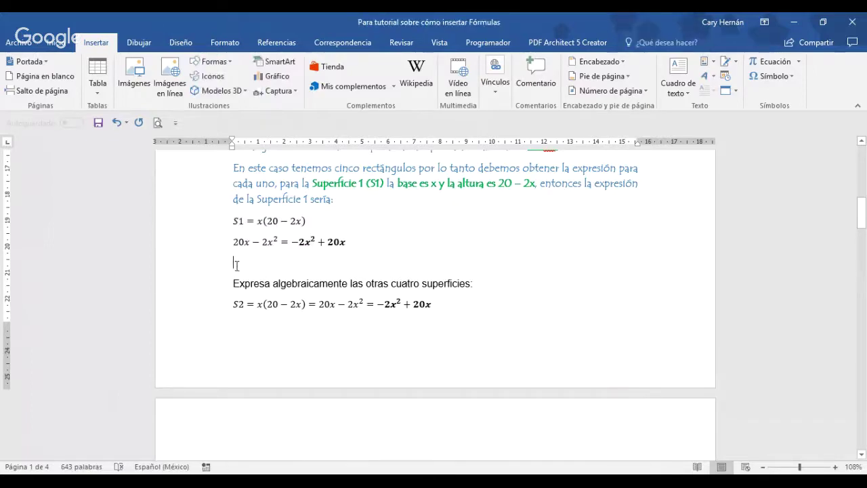
pyautogui.click(56, 42)
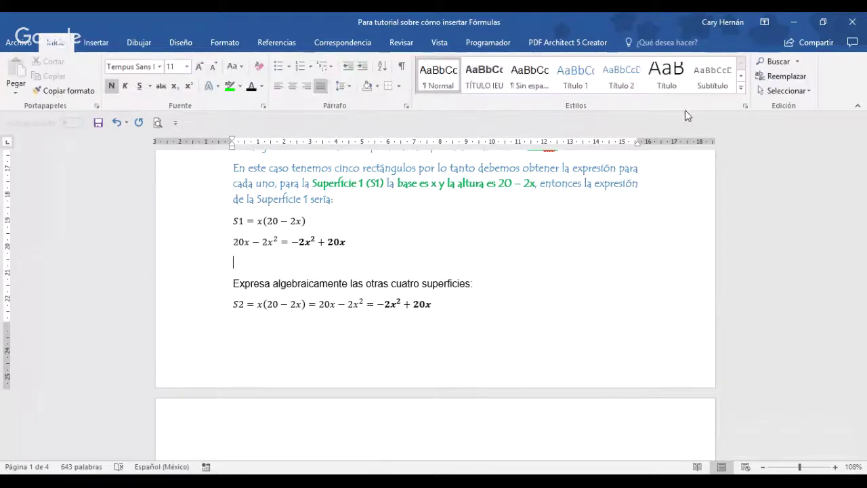
pyautogui.click(96, 42)
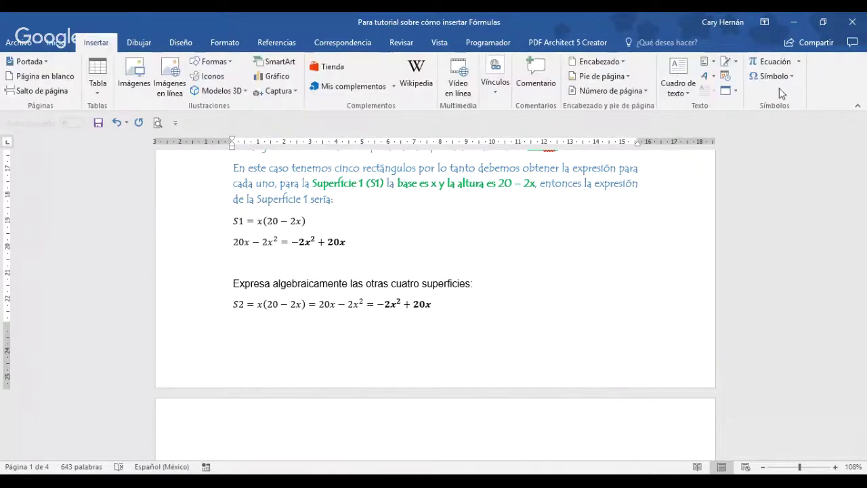
pyautogui.click(798, 62)
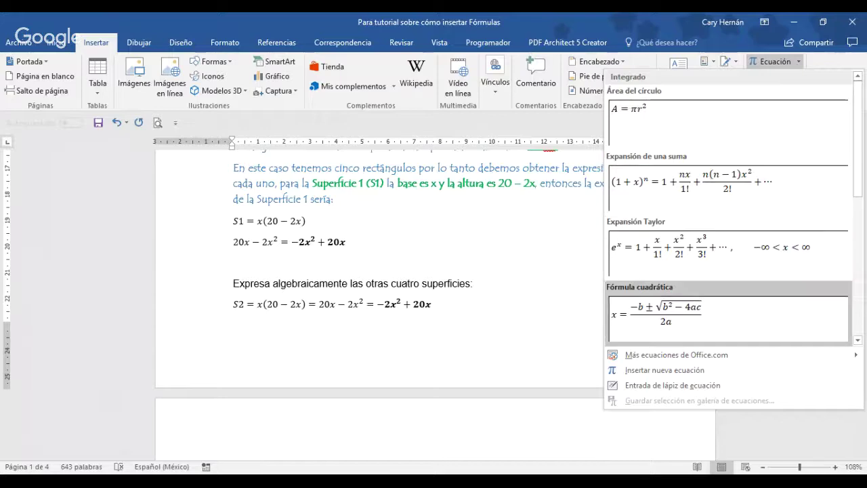
pyautogui.click(668, 370)
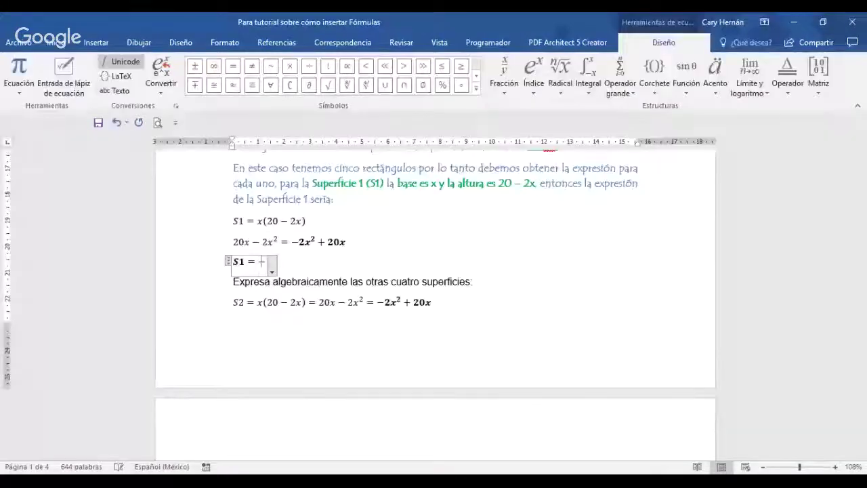
# Complete the equation as −2x² + 20x using a superscript template for x².
pyautogui.write('2')
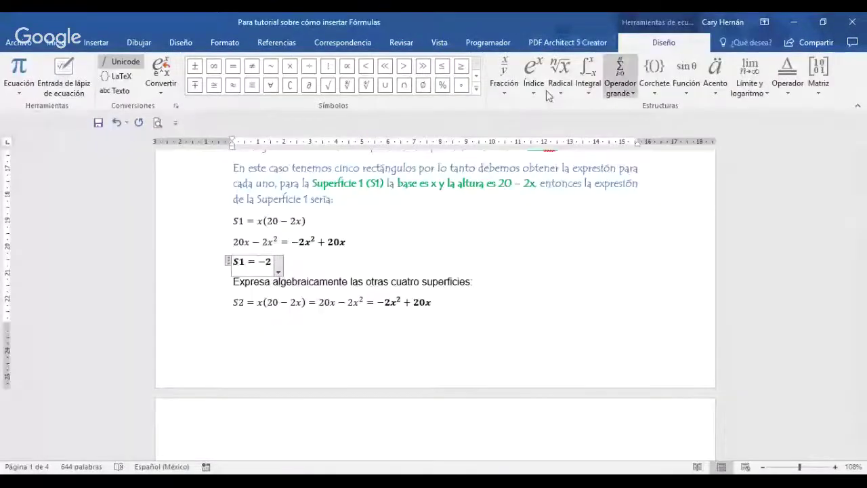
pyautogui.click(557, 82)
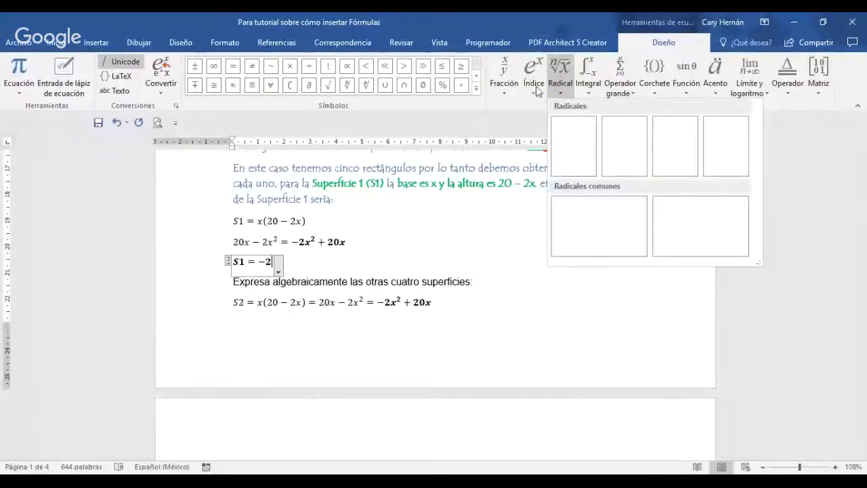
pyautogui.click(534, 78)
pyautogui.click(547, 145)
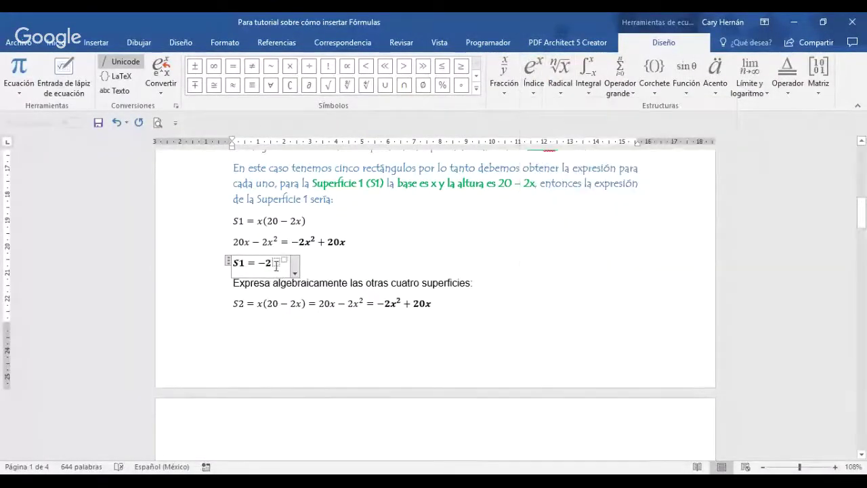
pyautogui.write('x')
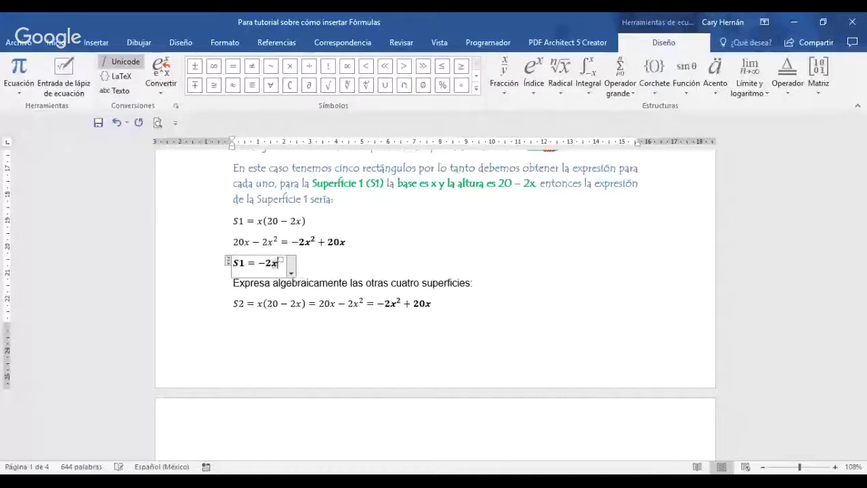
pyautogui.write('2')
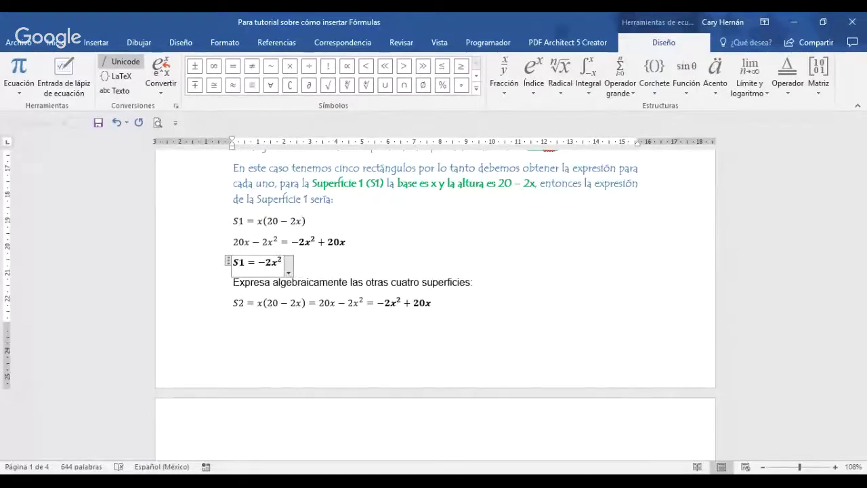
pyautogui.press('Right')
pyautogui.write('+20x')
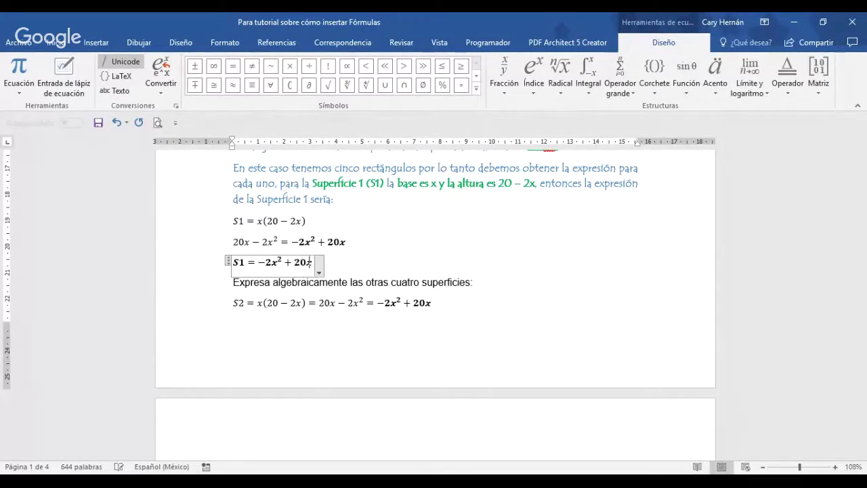
# Reselect the finished S1 equation and check its options menu without changing anything.
pyautogui.click(282, 270)
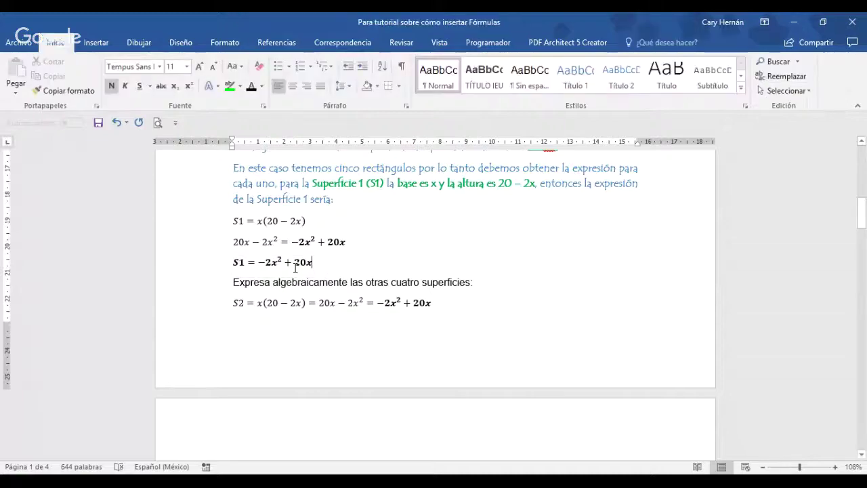
pyautogui.click(282, 269)
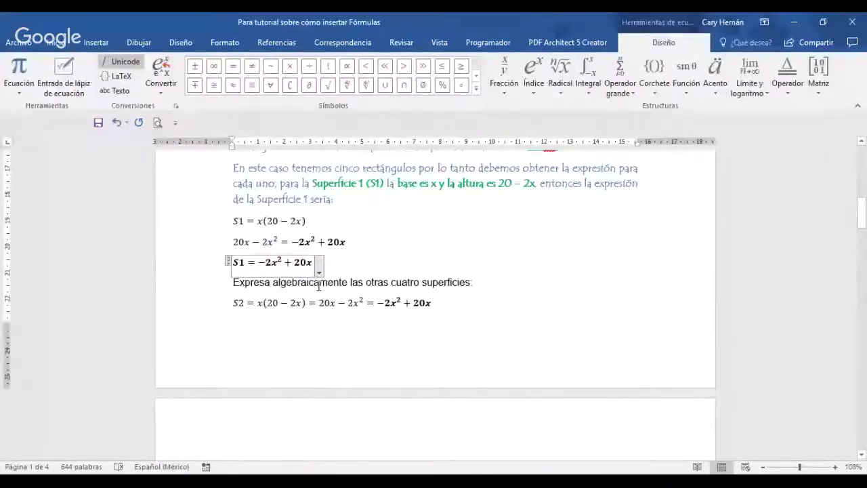
pyautogui.click(320, 271)
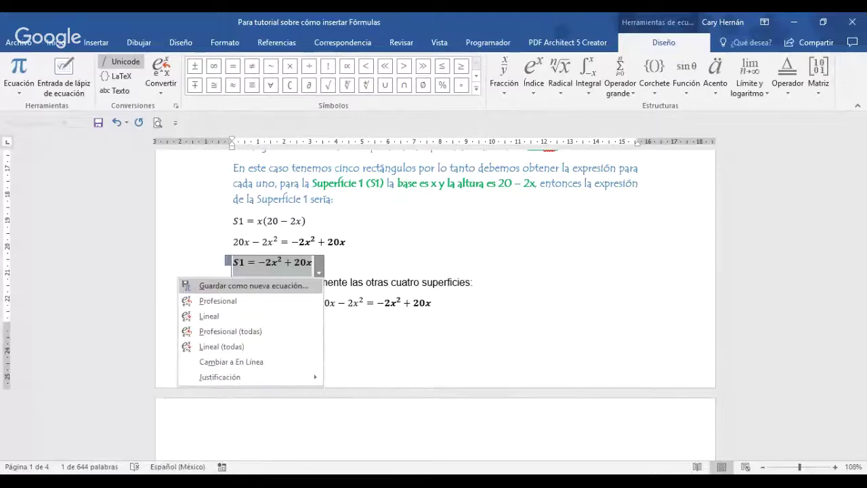
pyautogui.click(230, 286)
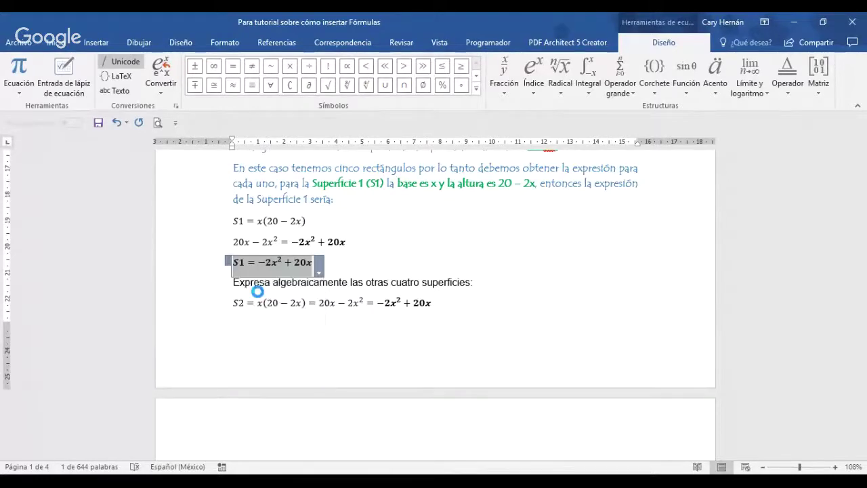
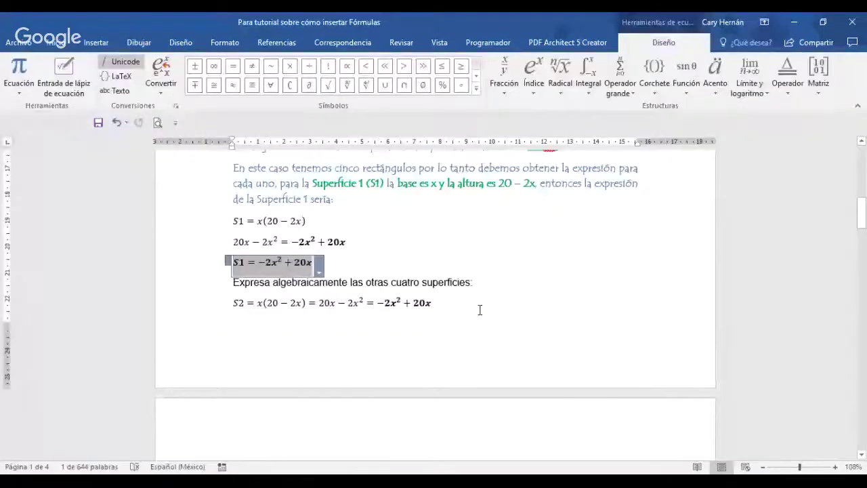
# Select the −2x² + 20x result in S2 and open a blank line below that equation.
pyautogui.moveTo(862, 215)
pyautogui.mouseDown()
pyautogui.moveTo(864, 239)
pyautogui.moveTo(863, 220)
pyautogui.mouseUp()
pyautogui.moveTo(438, 251); pyautogui.dragTo(377, 249)
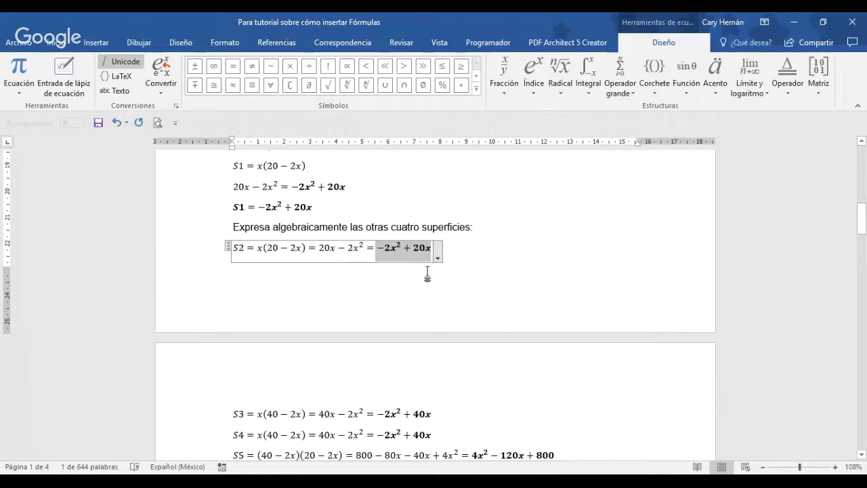
pyautogui.click(287, 296)
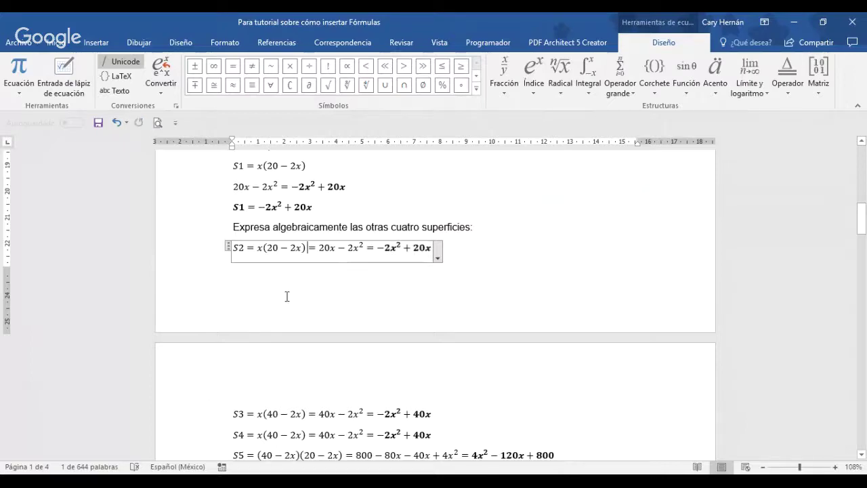
pyautogui.click(492, 262)
pyautogui.press('Return')
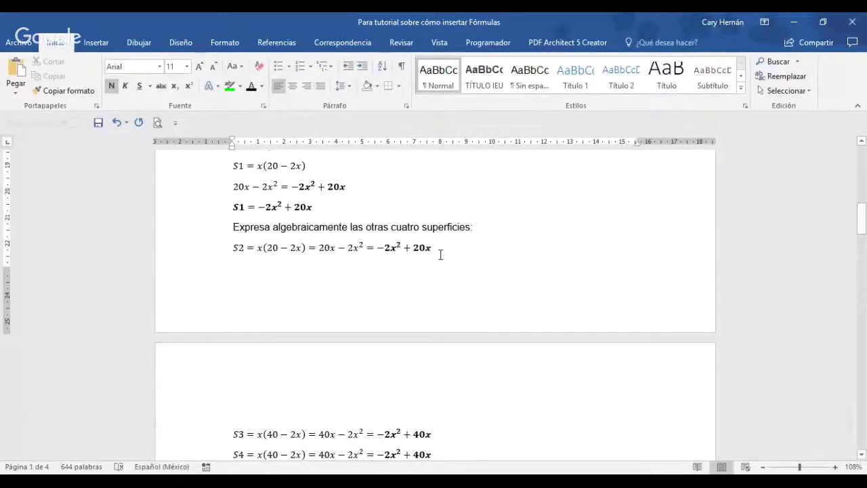
# Insert an equation on the empty line, then add a blank line pushing S3 to page 2.
pyautogui.click(99, 45)
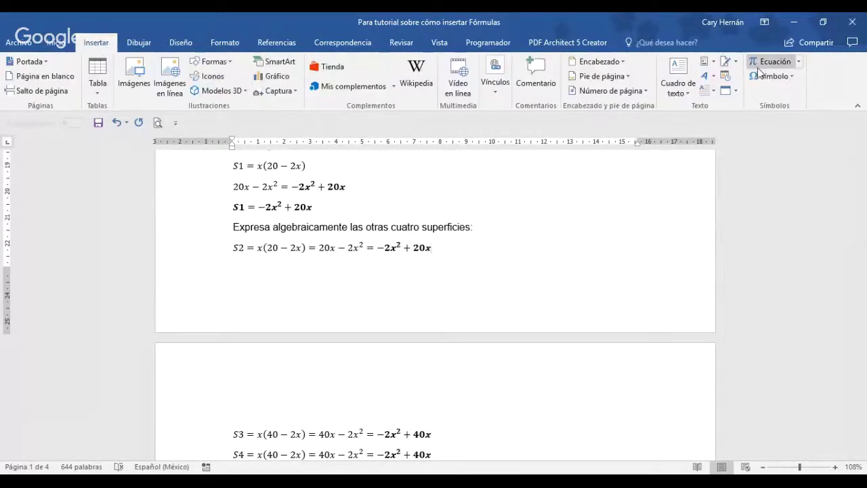
pyautogui.click(799, 62)
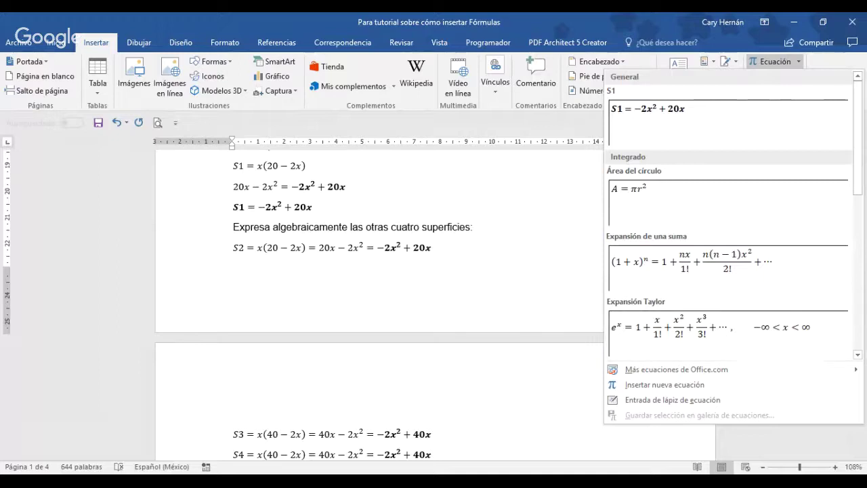
pyautogui.click(681, 385)
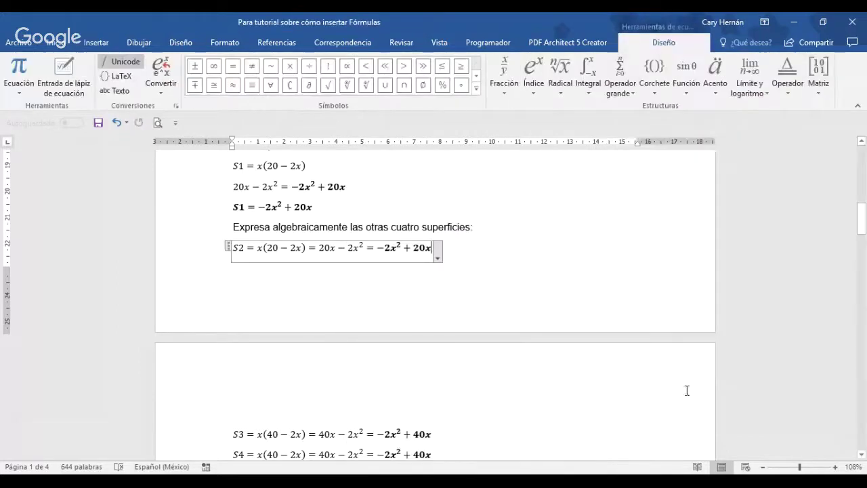
pyautogui.click(482, 263)
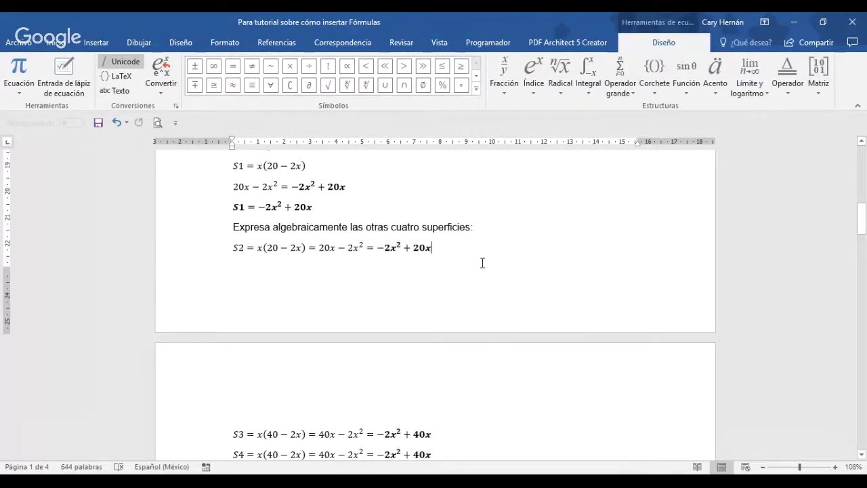
pyautogui.press('Return')
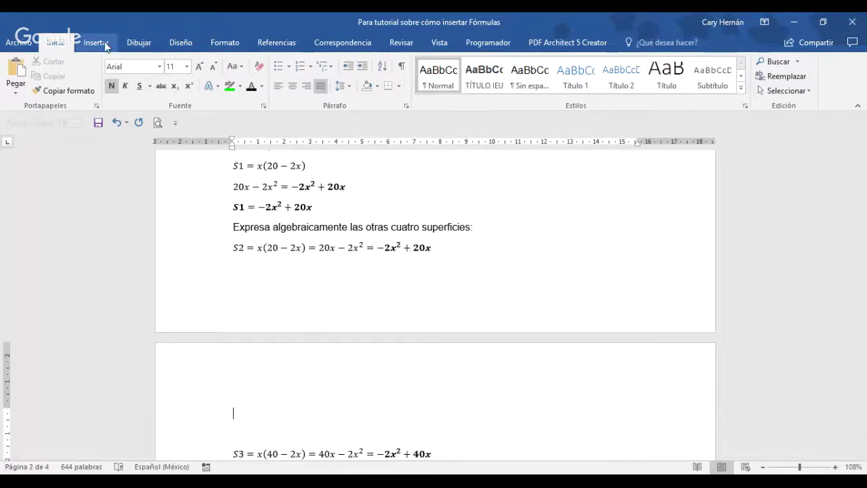
# Enter S2 = −2x² + 20x as a new equation on page 2 and save it to the equation gallery.
pyautogui.click(95, 42)
pyautogui.click(798, 61)
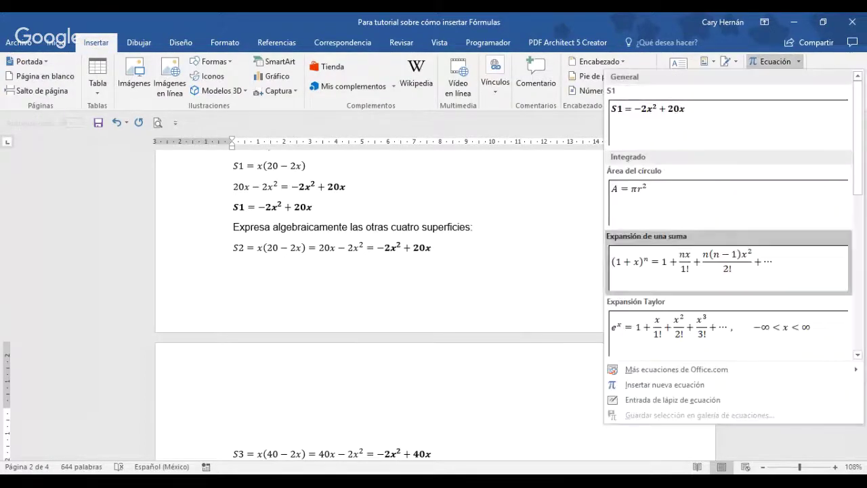
pyautogui.click(681, 385)
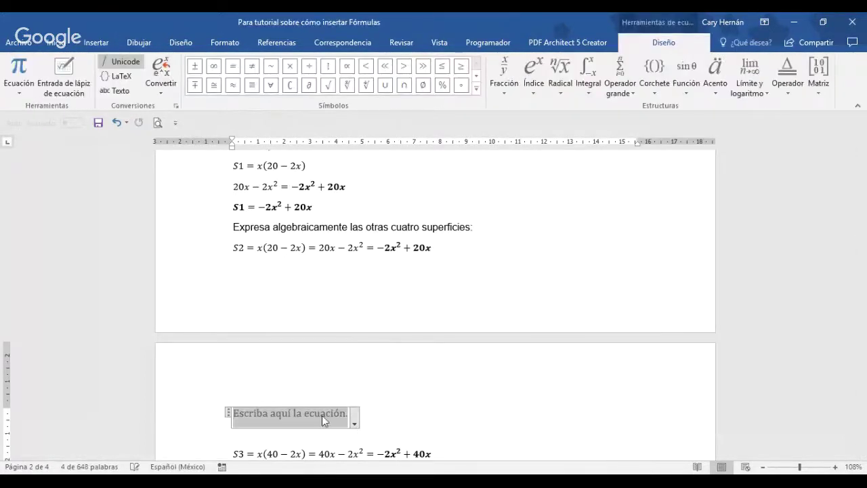
pyautogui.write('S2 =')
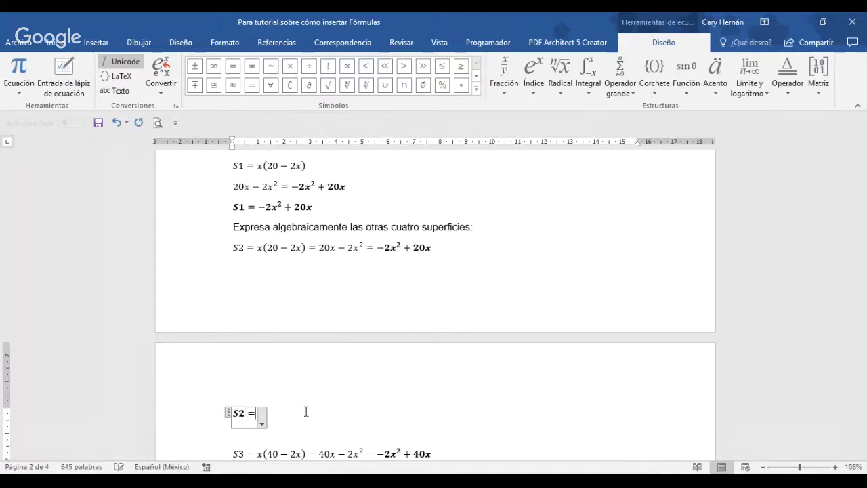
pyautogui.write('= −2x2 + 20x')
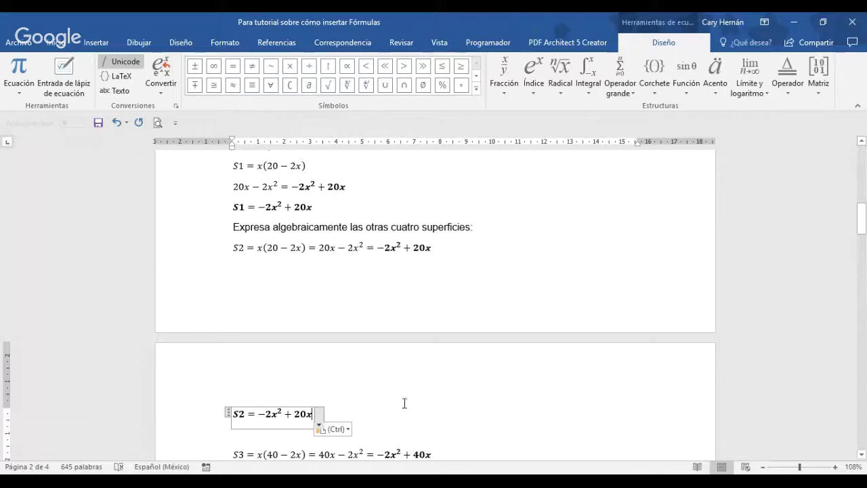
pyautogui.click(488, 414)
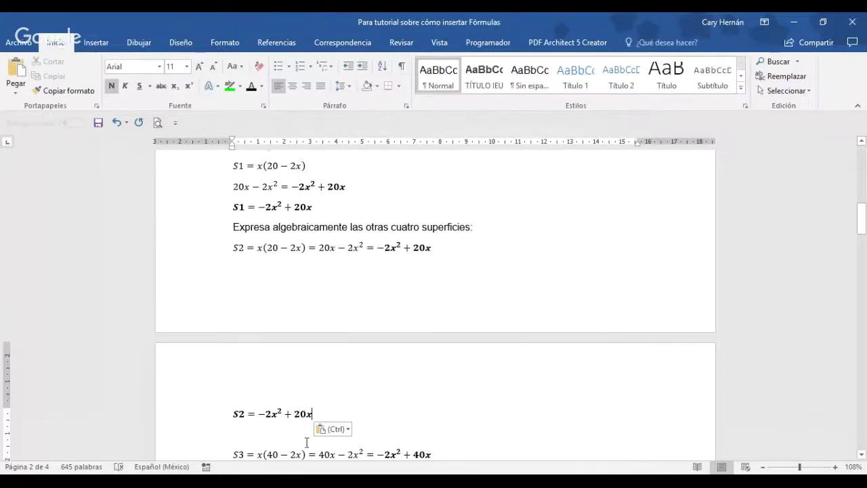
pyautogui.click(298, 414)
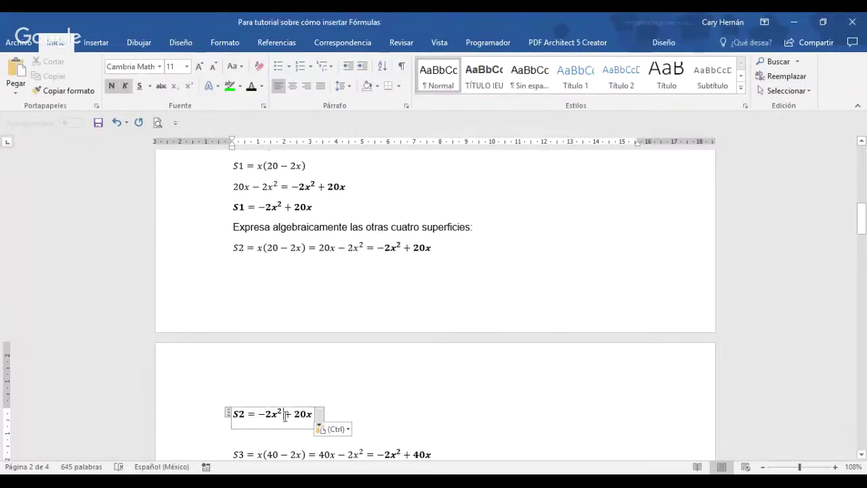
pyautogui.click(320, 425)
pyautogui.press('Down')
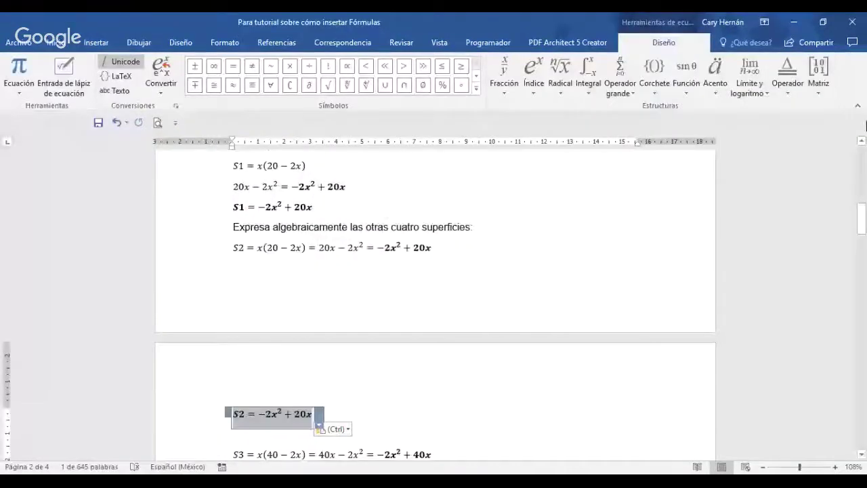
# Select S3's −2x² + 40x result and start a new line below the S3 equation.
pyautogui.scroll(-6, 391, 190)
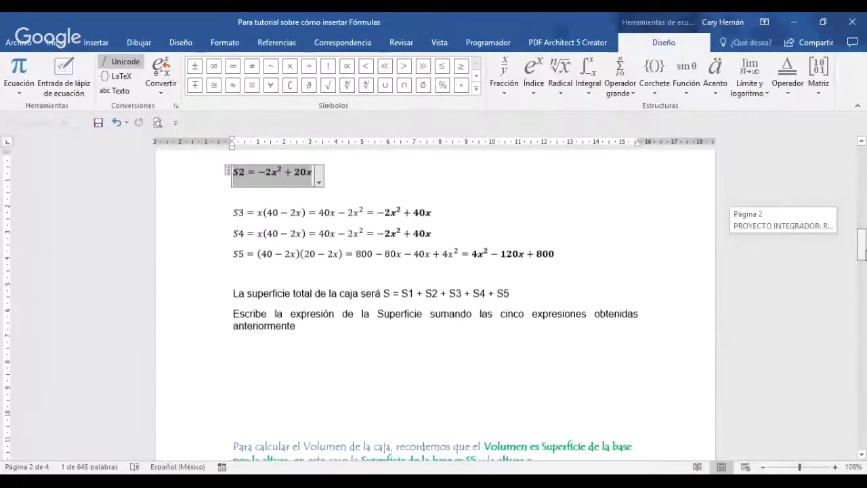
pyautogui.moveTo(432, 202); pyautogui.dragTo(380, 210)
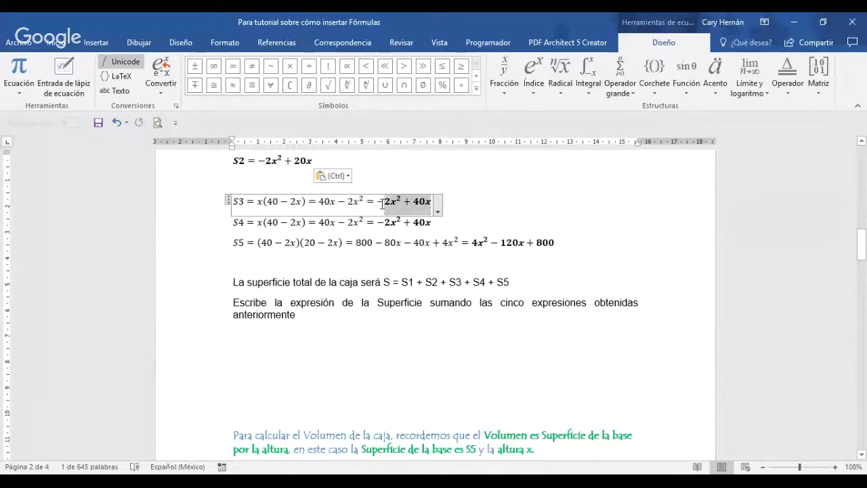
pyautogui.click(452, 209)
pyautogui.press('Return')
pyautogui.write('S')
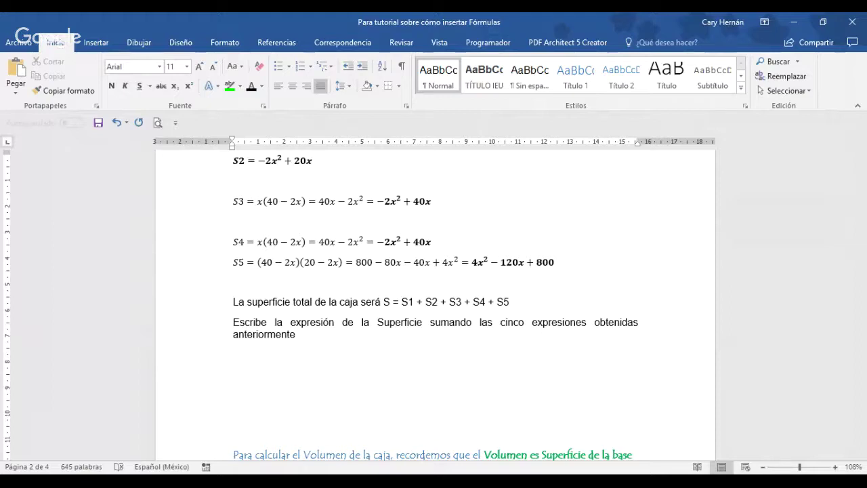
# Insert the simplified S3 = −2x² + 40x equation, then move to the empty line below S4.
pyautogui.click(92, 43)
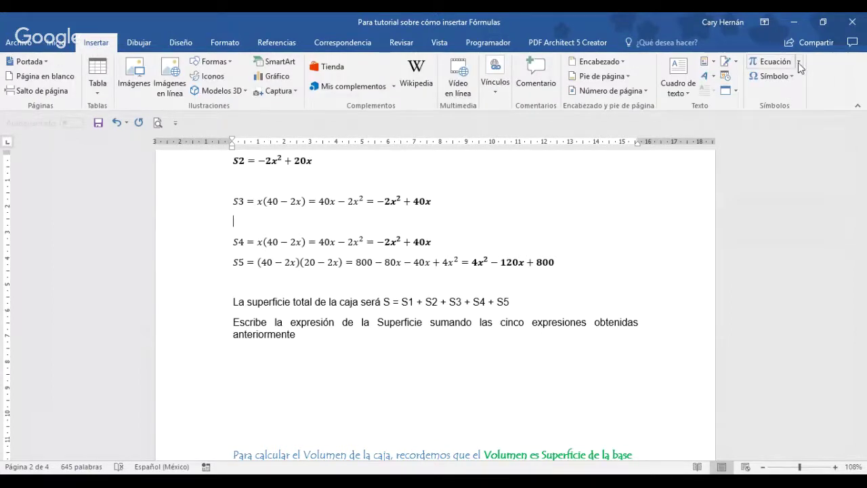
pyautogui.click(799, 63)
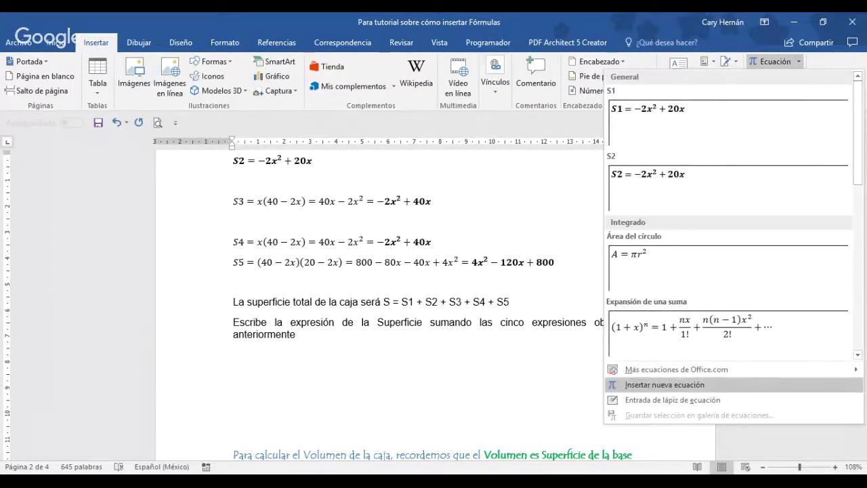
pyautogui.click(668, 385)
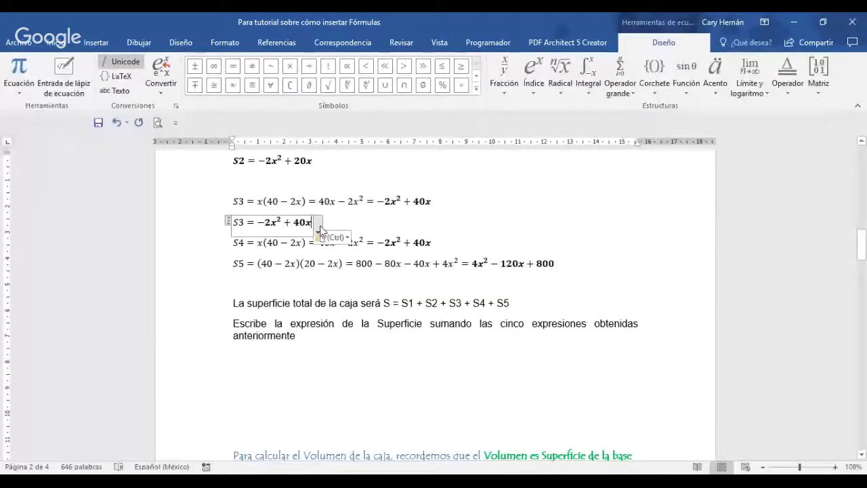
pyautogui.click(319, 232)
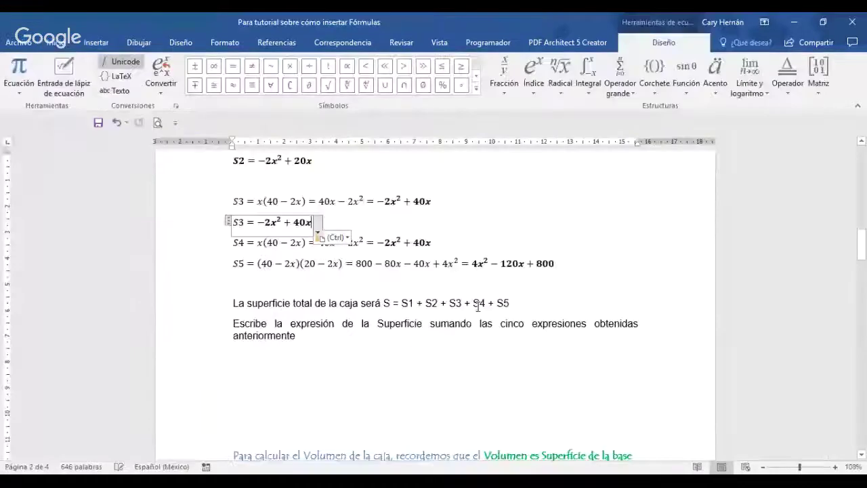
pyautogui.click(437, 245)
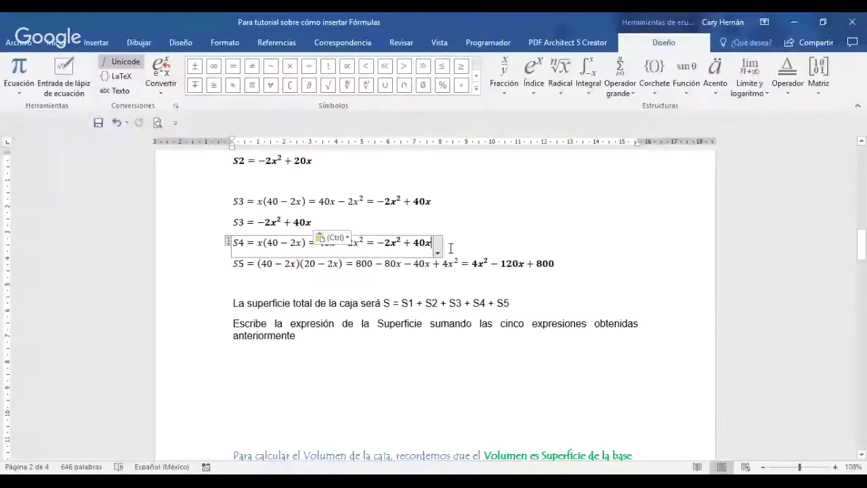
pyautogui.click(233, 263)
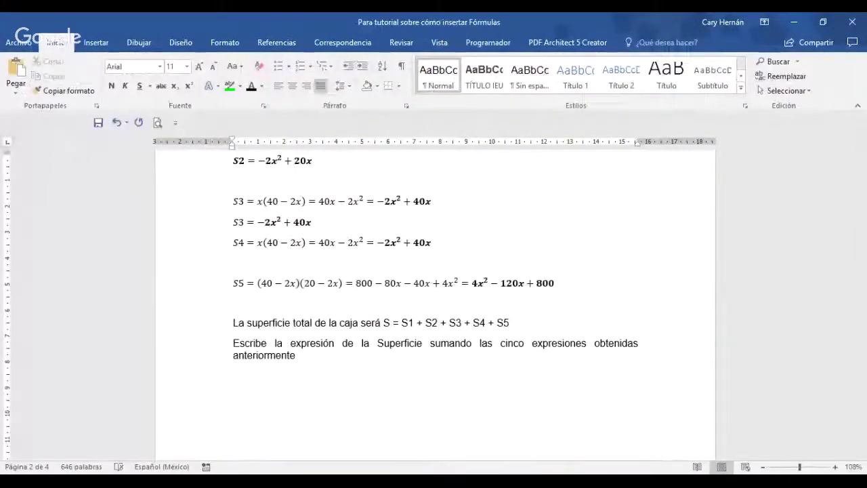
# Copy the simplified S3 equation and paste it on the empty line below S4.
pyautogui.write('S')
pyautogui.press('BackSpace')
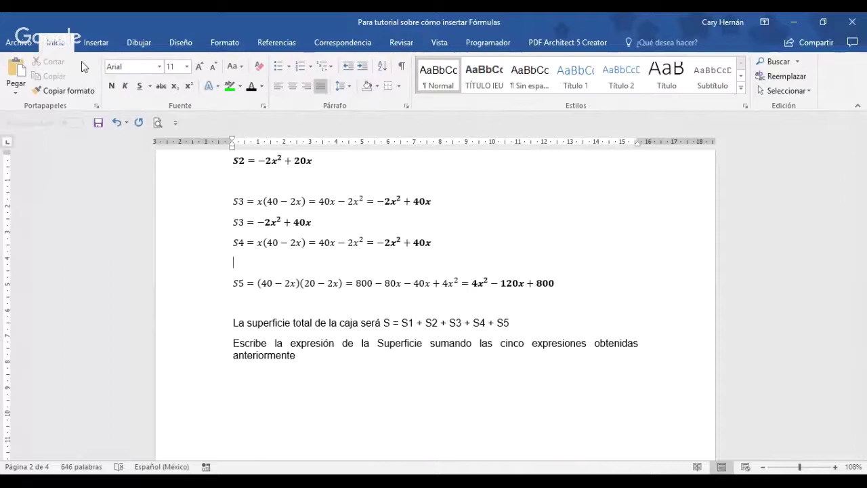
pyautogui.click(96, 42)
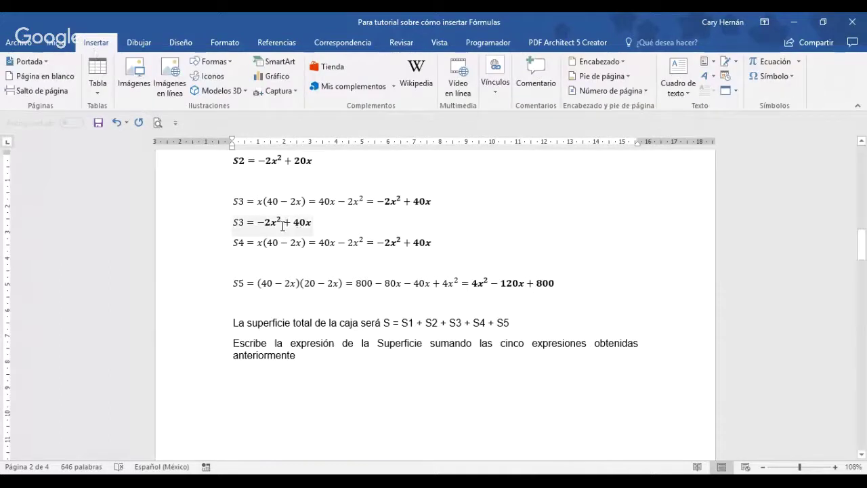
pyautogui.moveTo(312, 230); pyautogui.dragTo(232, 228)
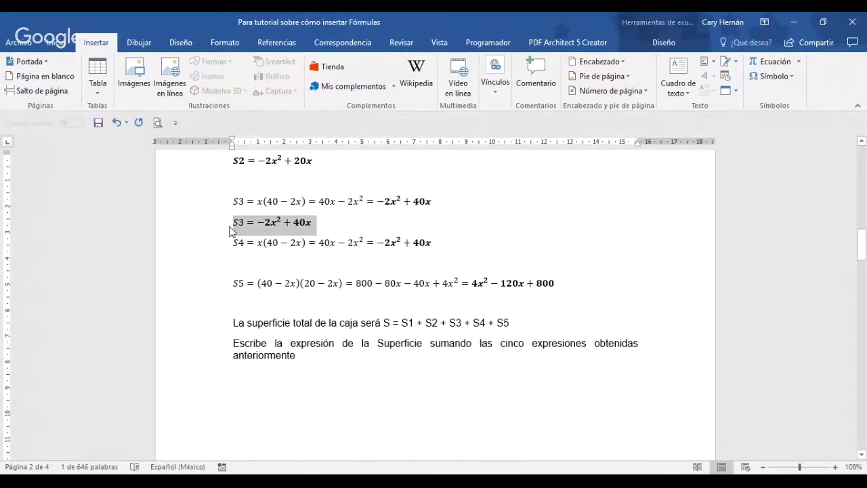
pyautogui.hotkey('ctrl', 'c')
pyautogui.click(245, 265)
pyautogui.hotkey('ctrl', 'v')
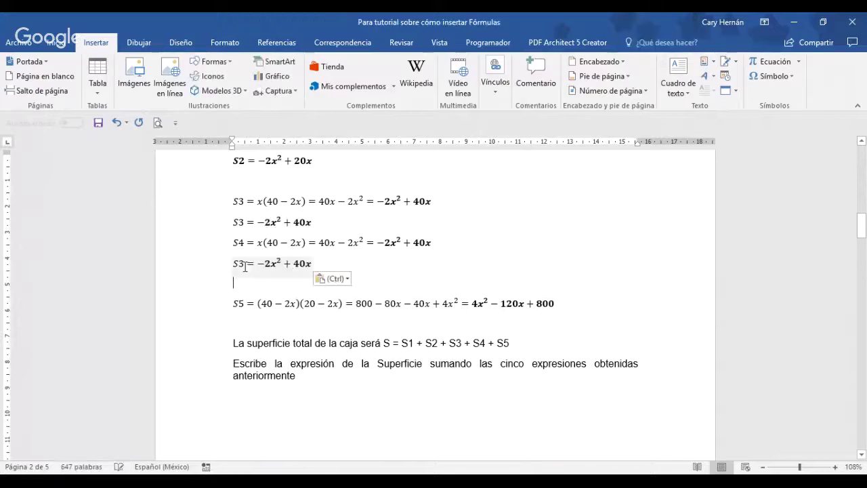
# Change the pasted label from S3 to S4 so it reads S4 = −2x² + 40x.
pyautogui.click(244, 264)
pyautogui.press('BackSpace')
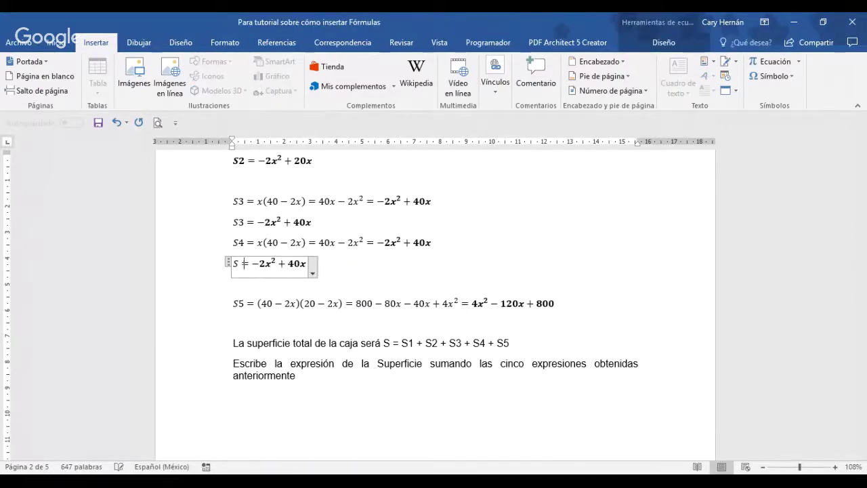
pyautogui.write('4')
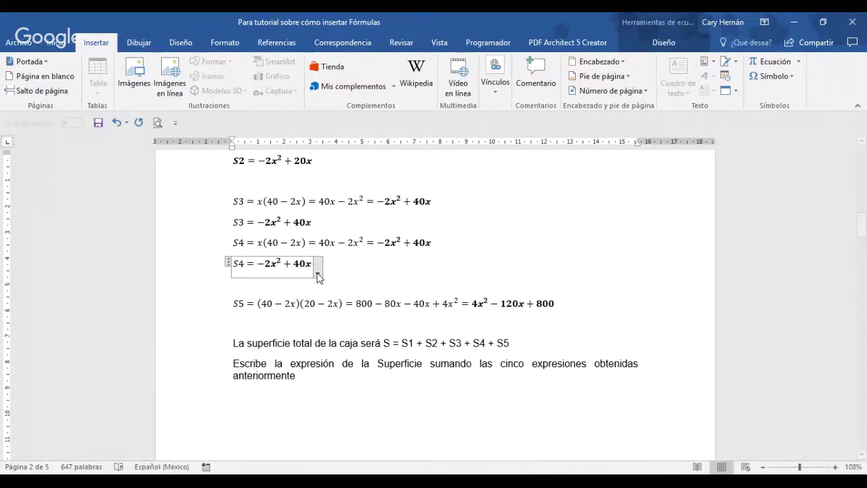
pyautogui.click(318, 274)
pyautogui.press('Escape')
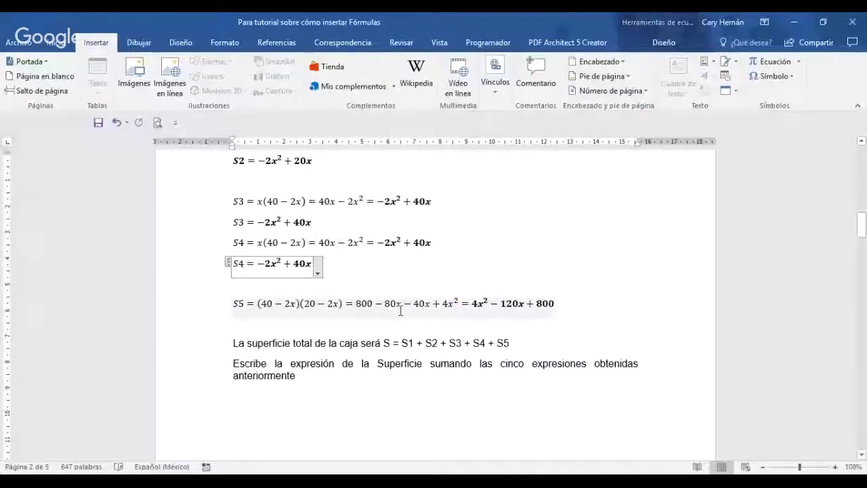
pyautogui.moveTo(558, 309); pyautogui.dragTo(473, 310)
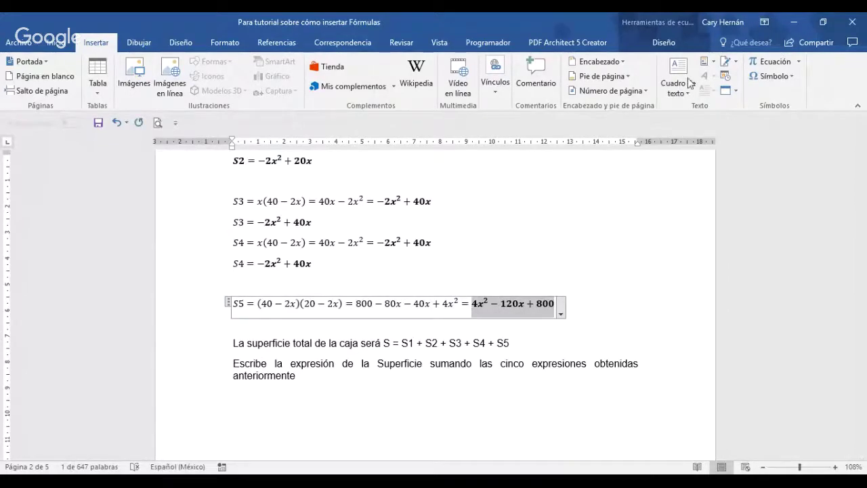
# Add S5 = 4x² − 120x + 800 as a new equation below the S5 expansion and left-align it.
pyautogui.click(282, 330)
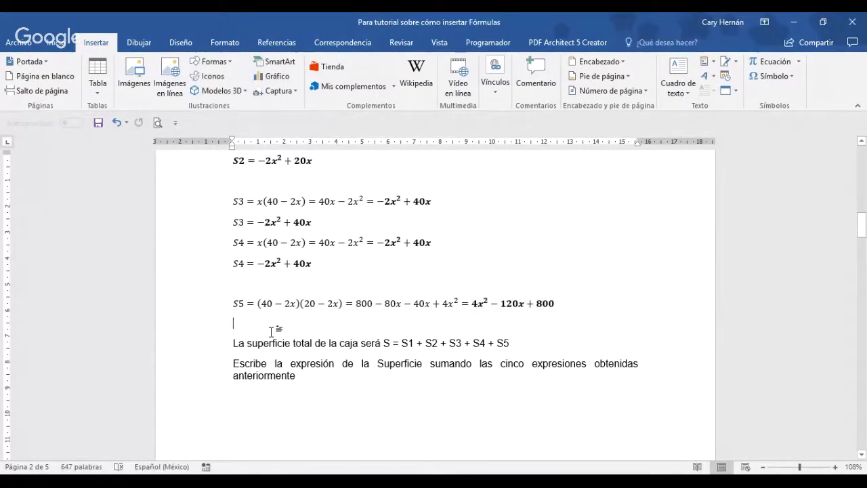
pyautogui.click(799, 61)
pyautogui.click(709, 371)
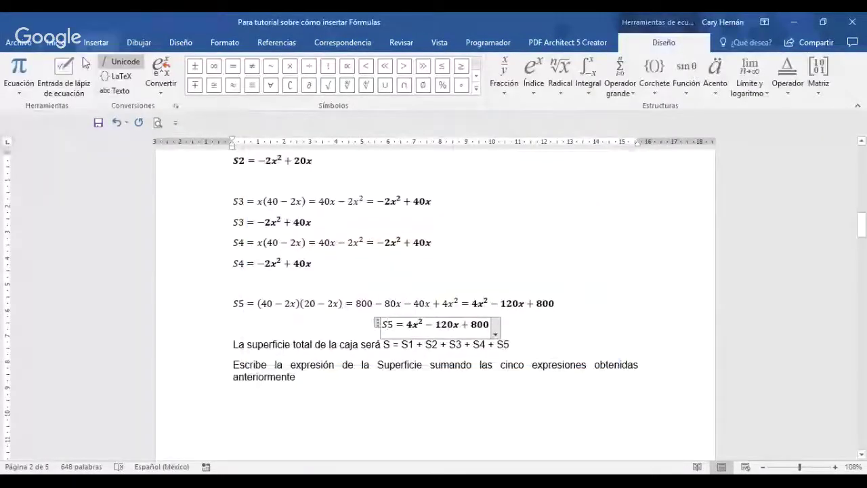
pyautogui.click(63, 45)
pyautogui.click(278, 86)
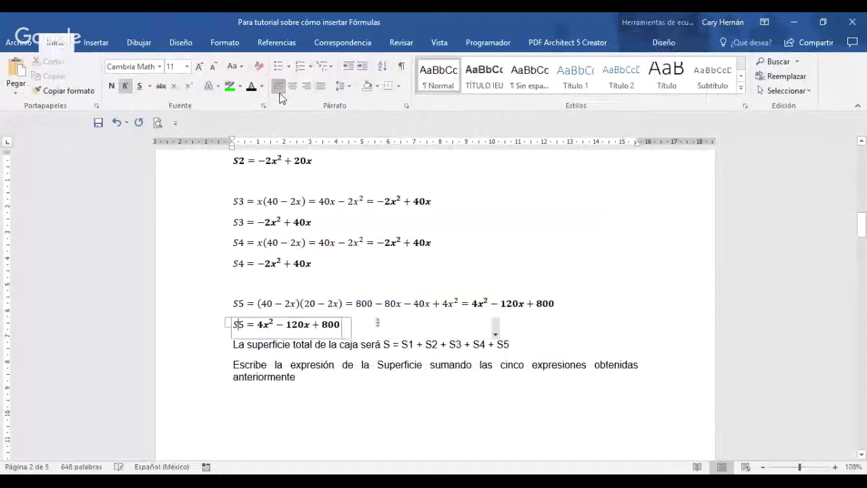
pyautogui.click(346, 333)
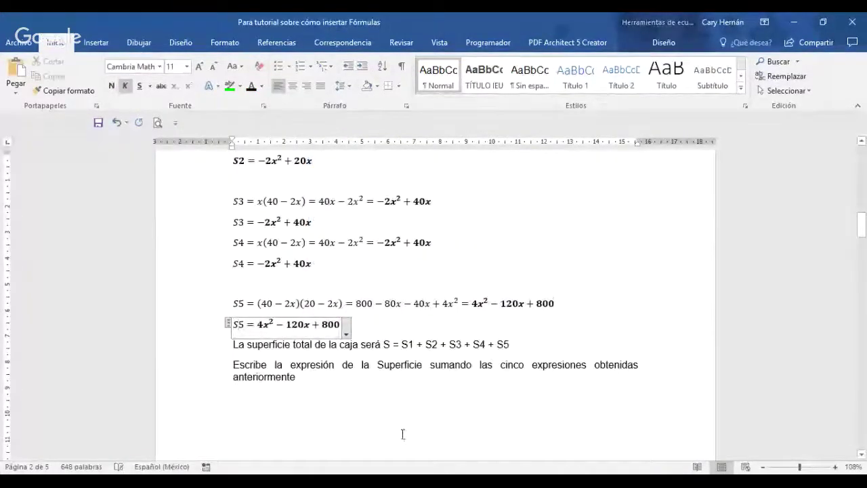
pyautogui.click(358, 431)
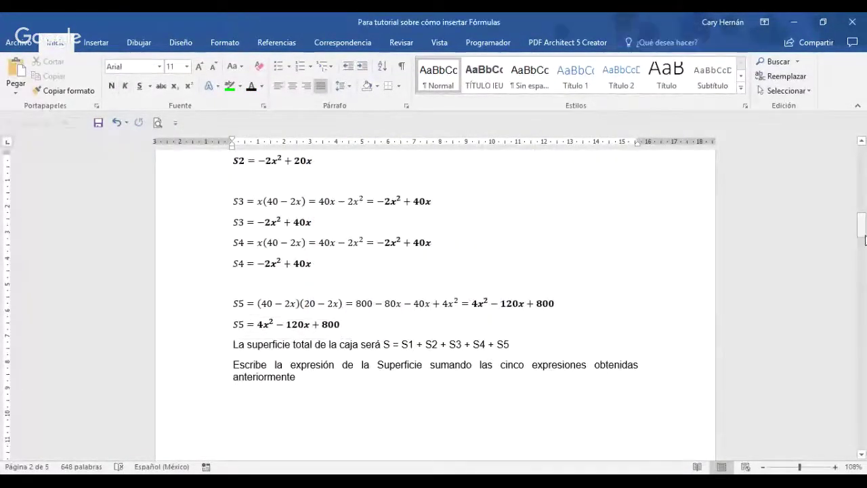
pyautogui.moveTo(863, 229); pyautogui.dragTo(864, 241)
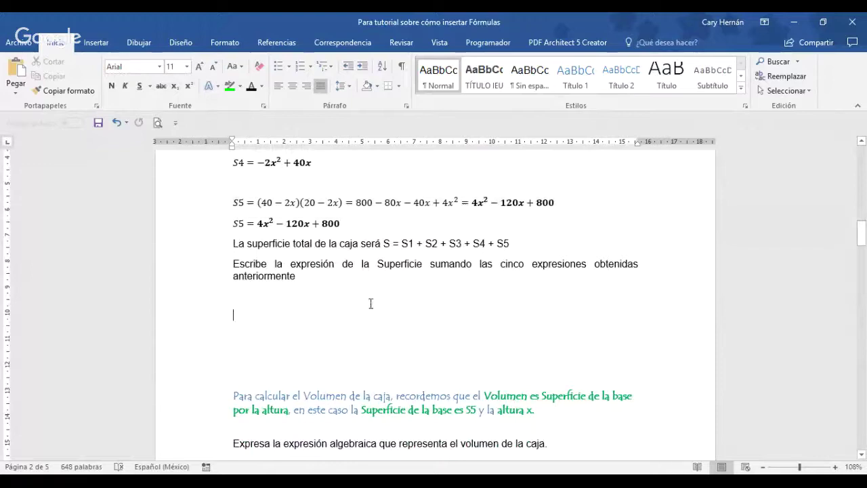
# Insert a new equation below the instructions, fill it with saved S1 = −2x² + 20x, and append +.
pyautogui.click(95, 42)
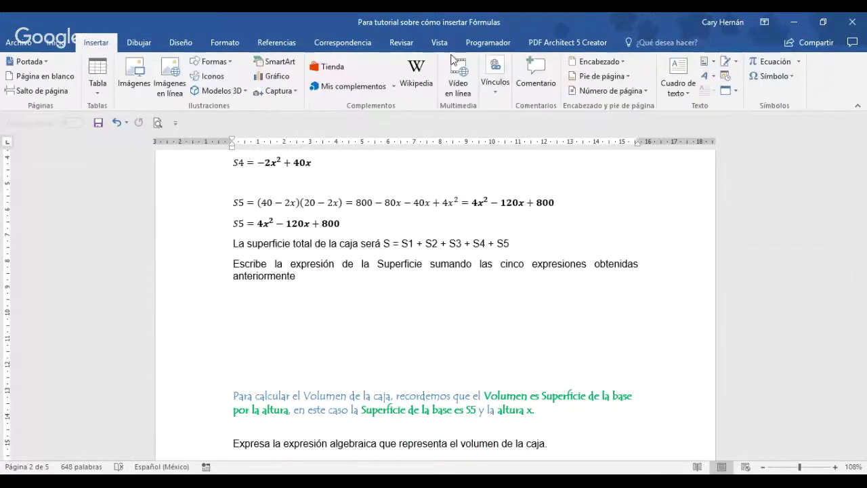
pyautogui.click(797, 62)
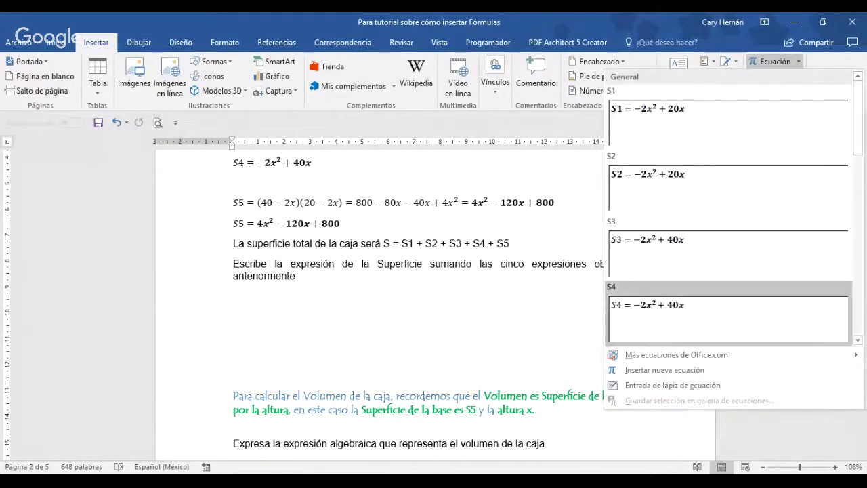
pyautogui.click(677, 370)
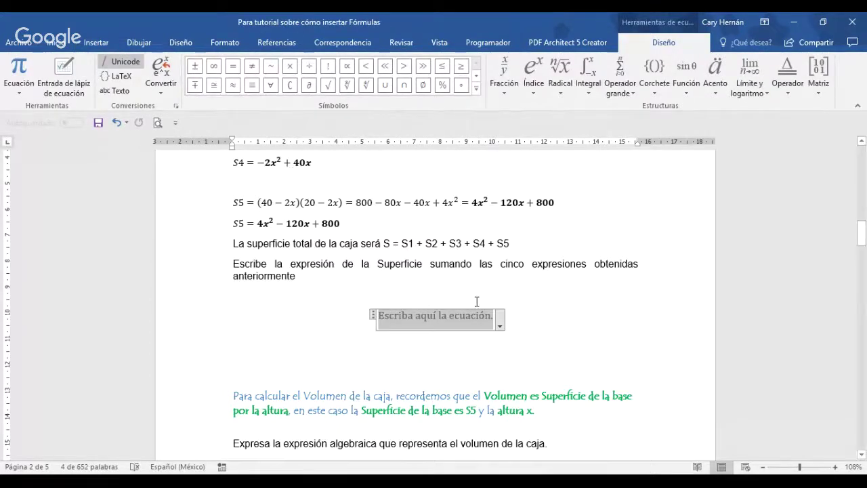
pyautogui.click(500, 326)
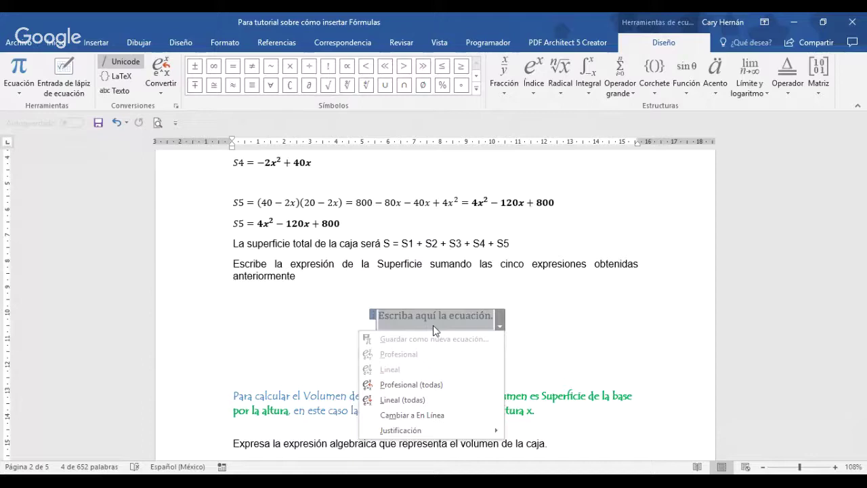
pyautogui.click(19, 74)
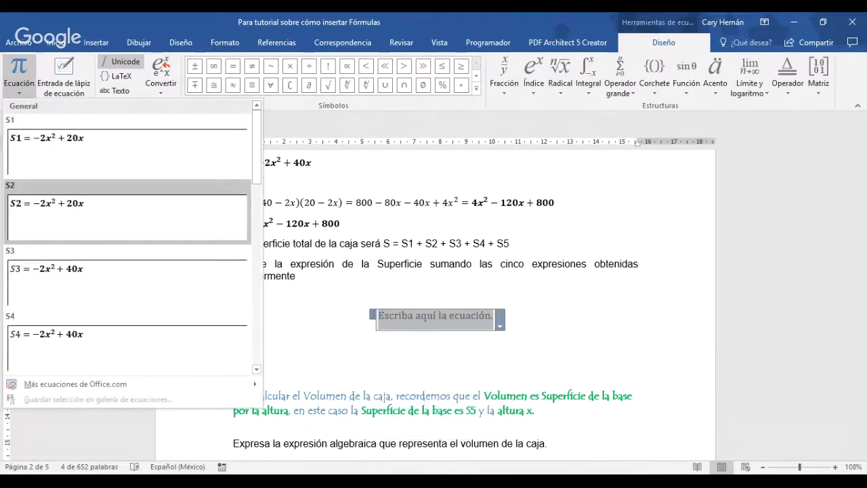
pyautogui.click(42, 154)
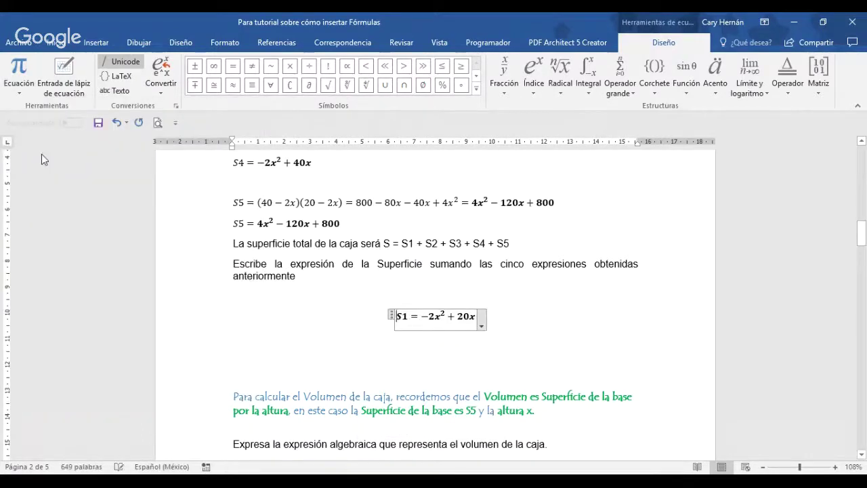
pyautogui.press('Home')
pyautogui.write('+')
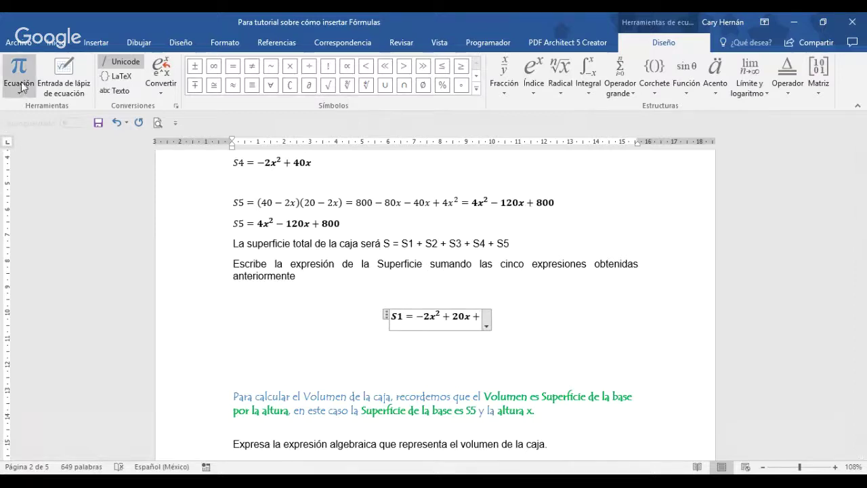
pyautogui.click(20, 86)
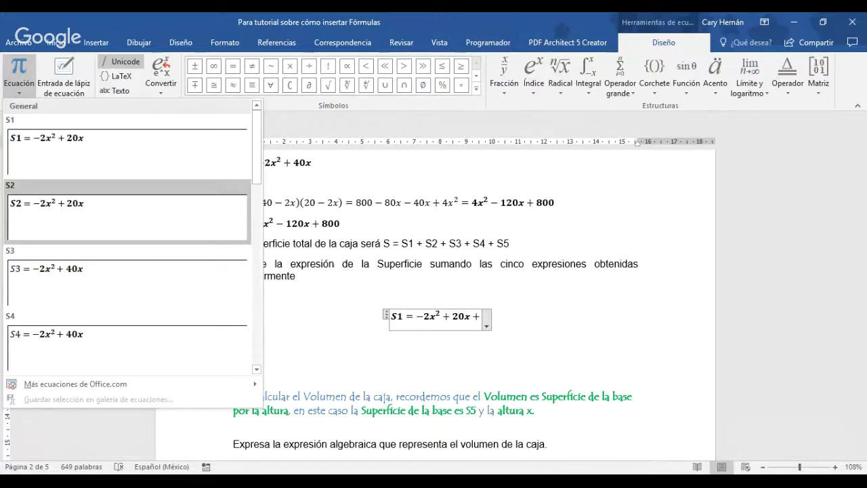
# Insert copies of the saved S2 equation and switch the equations to linear format.
pyautogui.click(54, 216)
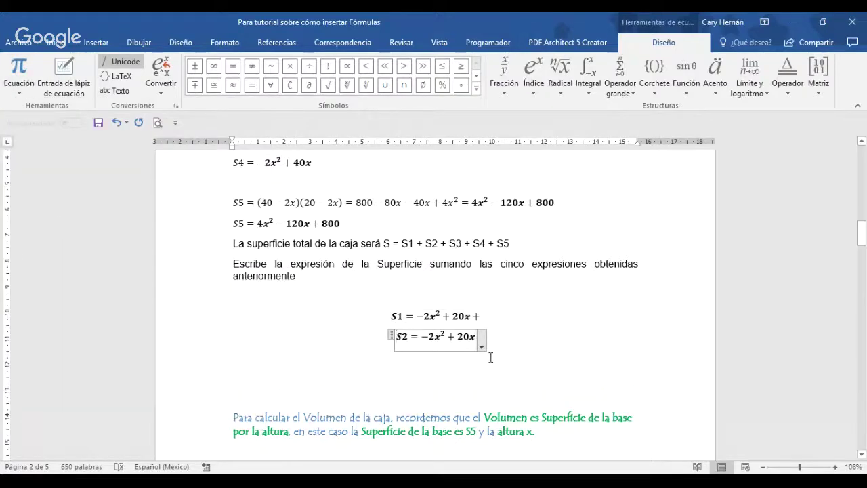
pyautogui.click(494, 315)
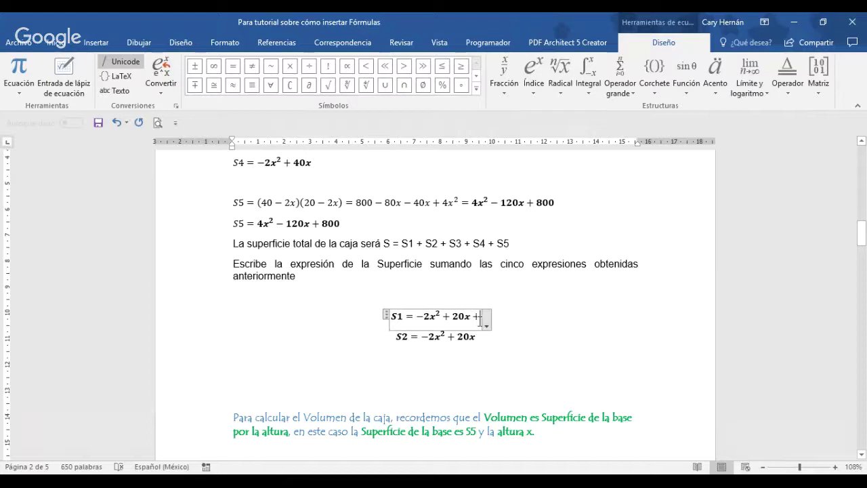
pyautogui.click(19, 93)
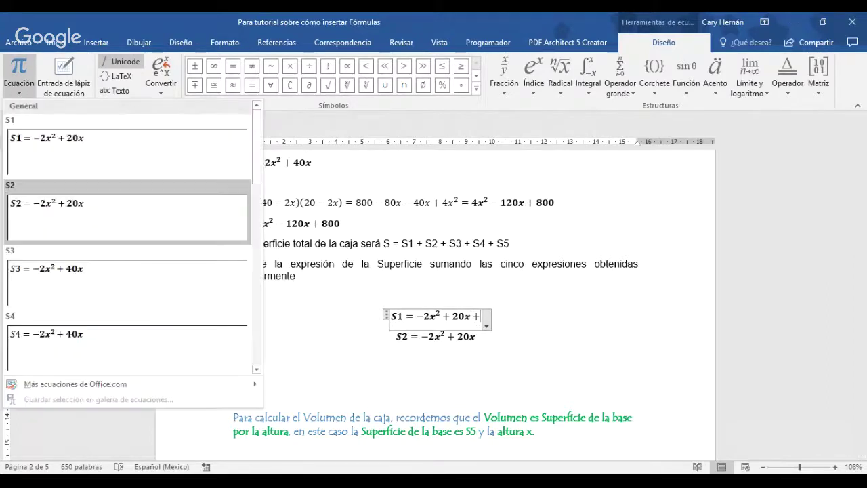
pyautogui.click(46, 217)
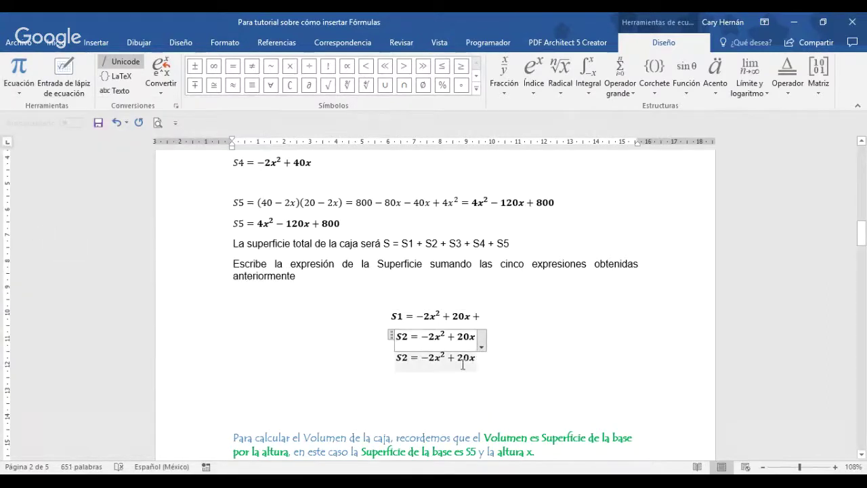
pyautogui.moveTo(477, 365); pyautogui.dragTo(391, 344)
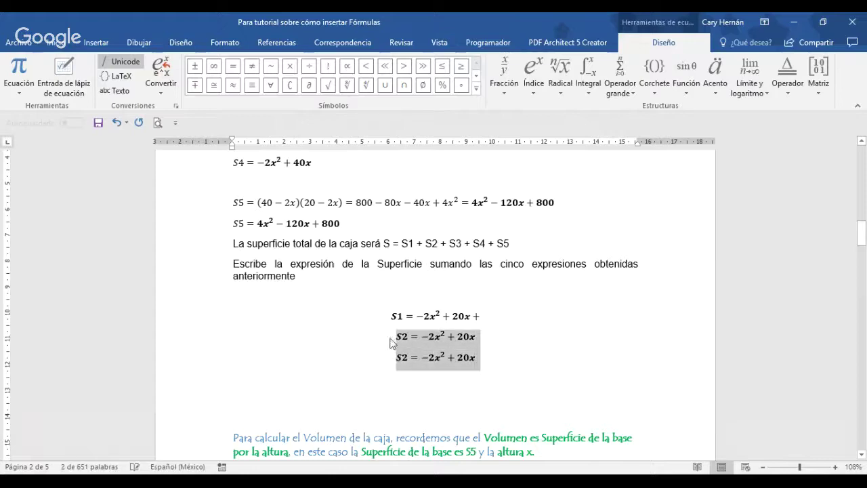
pyautogui.click(482, 317)
pyautogui.doubleClick(483, 323)
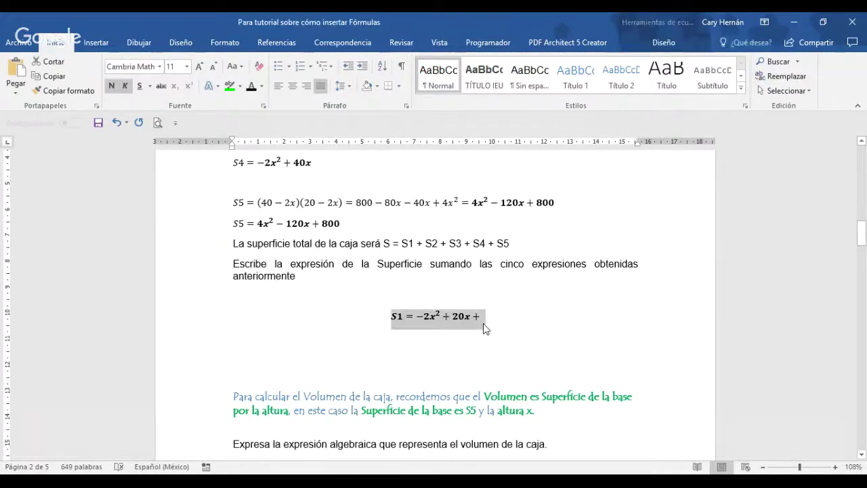
pyautogui.click(483, 324)
pyautogui.click(486, 324)
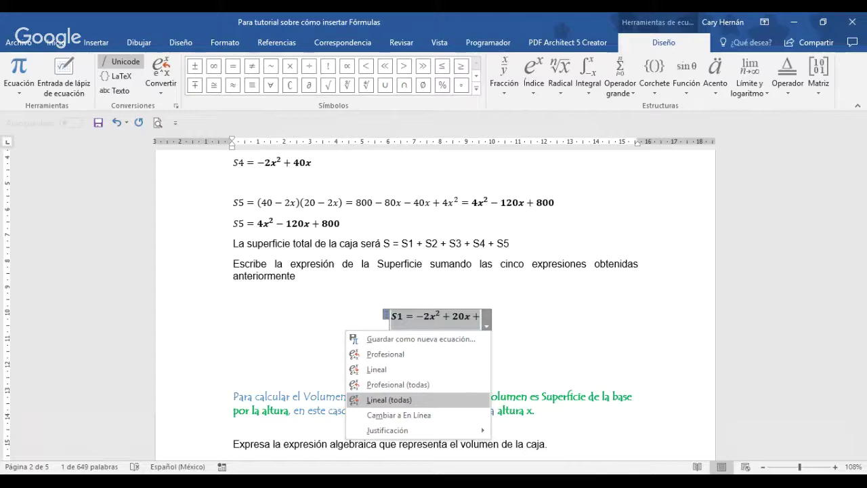
pyautogui.click(434, 399)
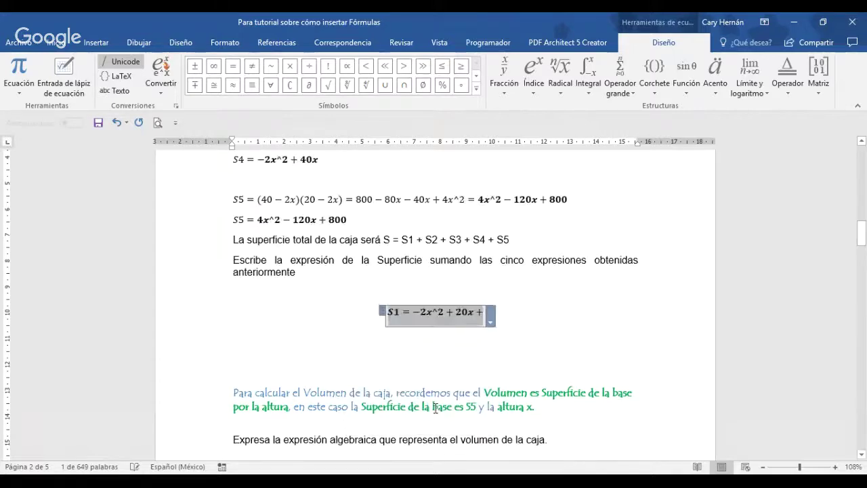
pyautogui.click(485, 319)
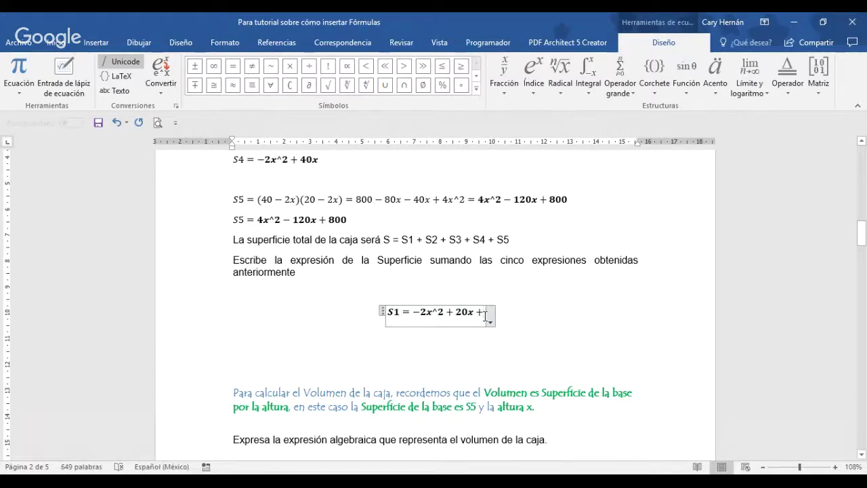
# Copy a freshly inserted S2 equation and paste it after the plus sign in the sum.
pyautogui.click(19, 76)
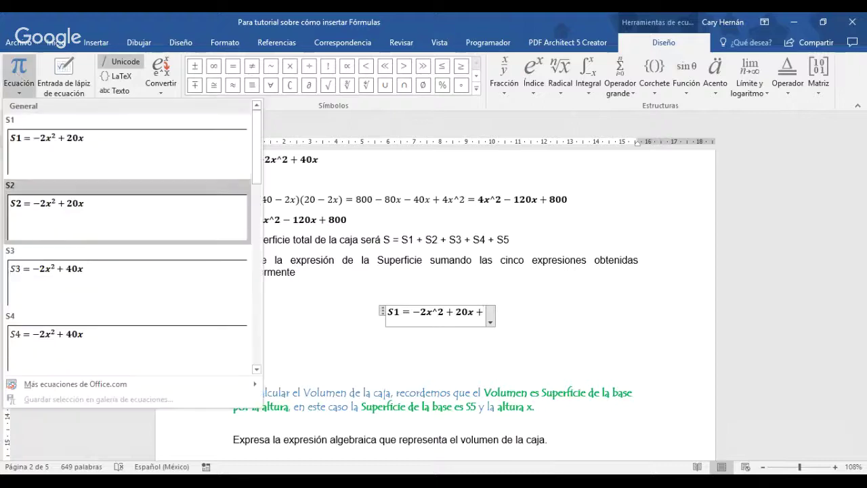
pyautogui.click(94, 231)
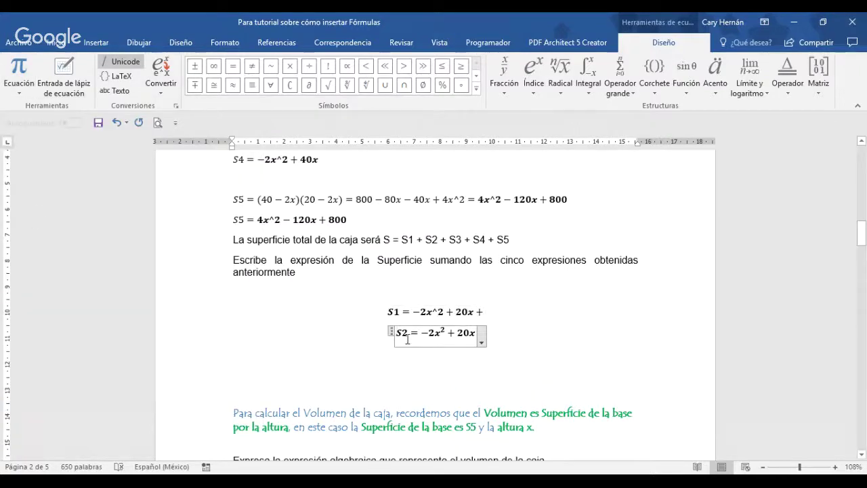
pyautogui.moveTo(399, 339); pyautogui.dragTo(478, 348)
pyautogui.hotkey('ctrl', 'c')
pyautogui.click(483, 313)
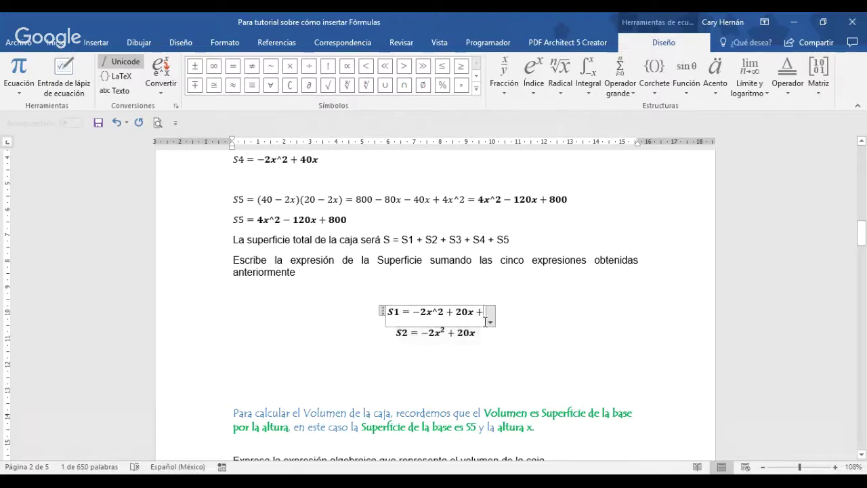
pyautogui.hotkey('ctrl', 'v')
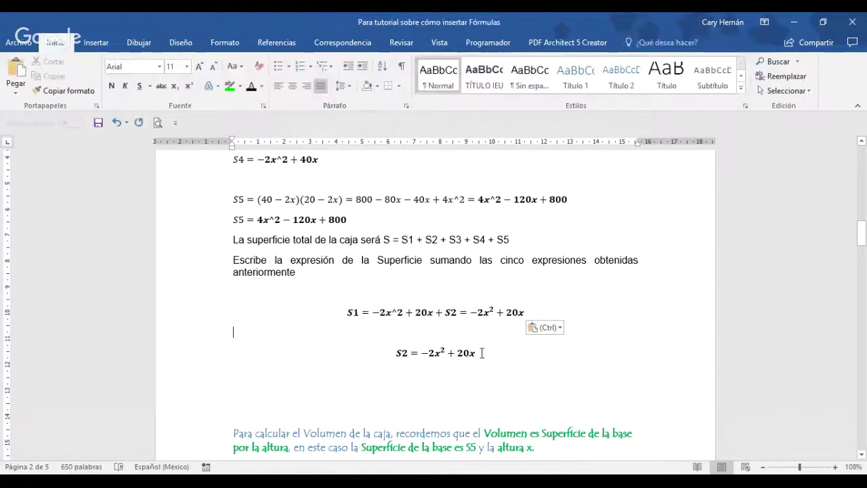
# Delete the spare S2 line, remove '+ S2 =' from the sum, and end it with +.
pyautogui.tripleClick(478, 354)
pyautogui.press('Delete')
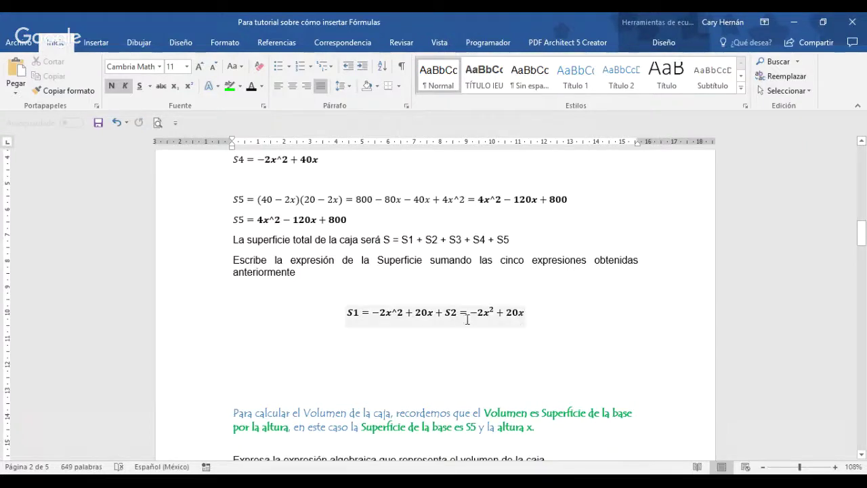
pyautogui.moveTo(467, 319); pyautogui.dragTo(438, 326)
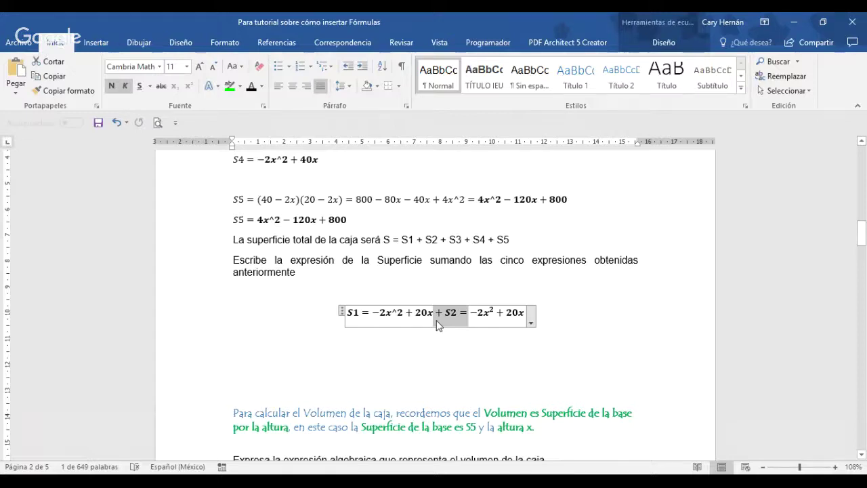
pyautogui.press('Delete')
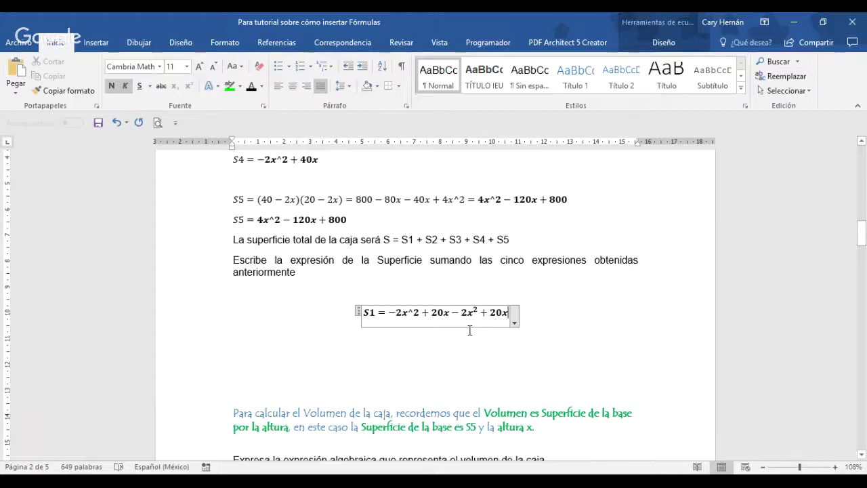
pyautogui.write('+')
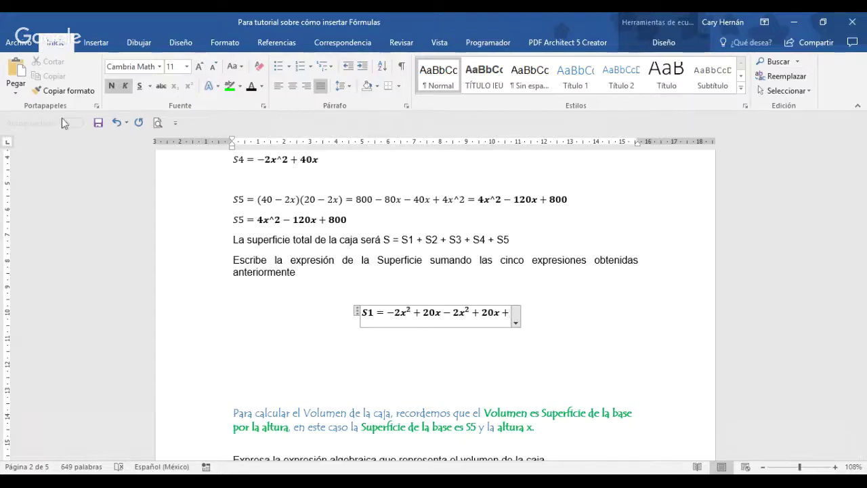
pyautogui.click(15, 91)
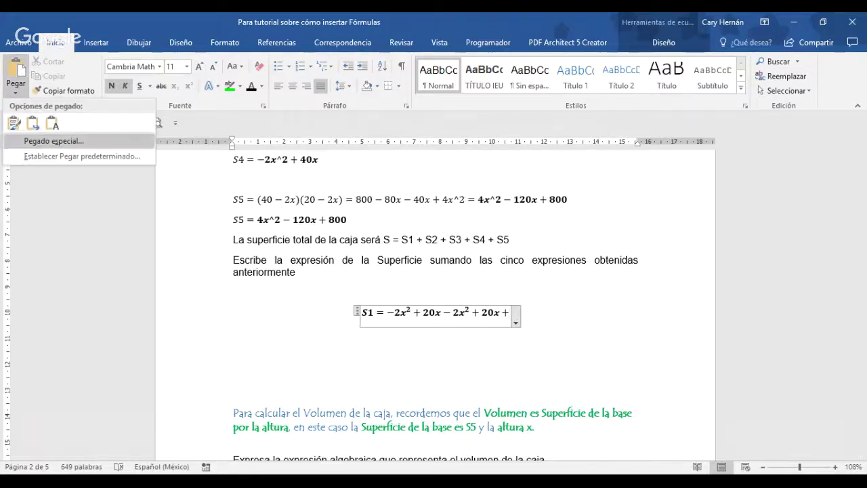
pyautogui.click(664, 42)
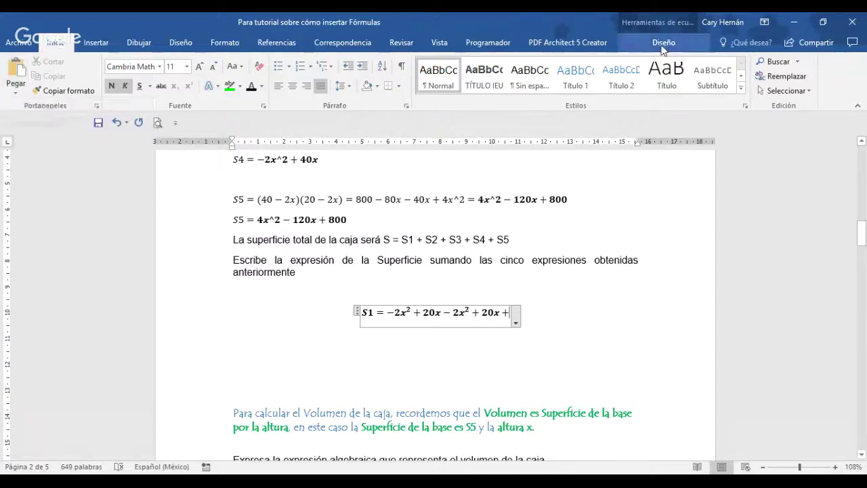
pyautogui.click(29, 94)
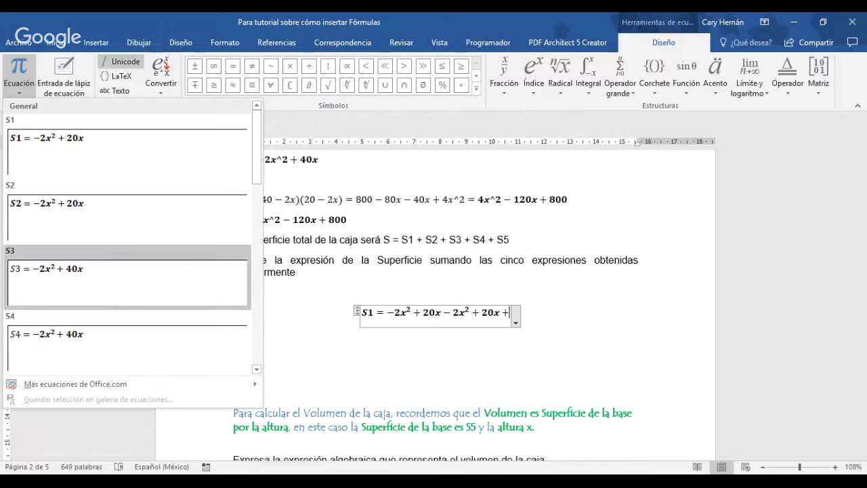
# Move the saved S3 equation into the sum, drop its 'S3 =' label and extra plus, then append +.
pyautogui.click(88, 286)
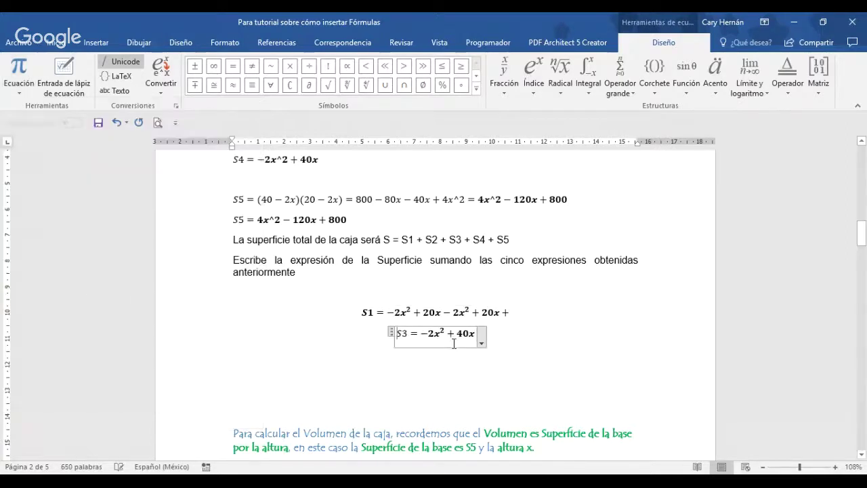
pyautogui.moveTo(474, 333); pyautogui.dragTo(519, 324)
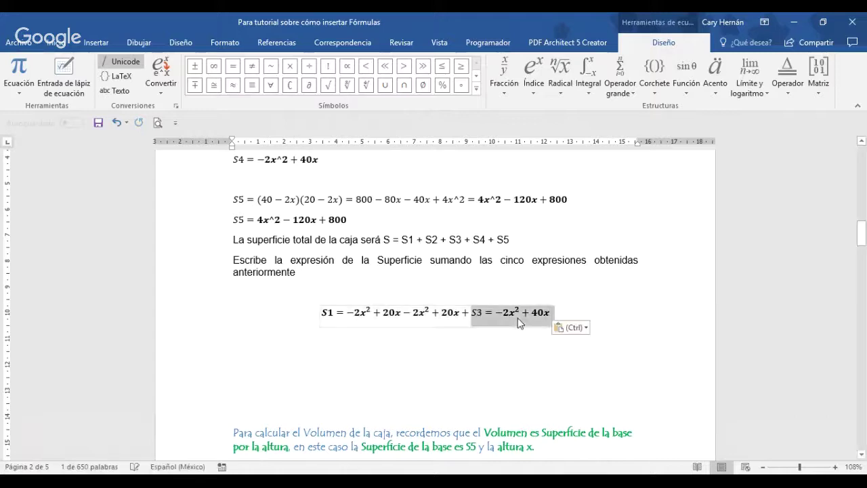
pyautogui.click(479, 316)
pyautogui.moveTo(476, 316); pyautogui.dragTo(471, 316)
pyautogui.press('Delete')
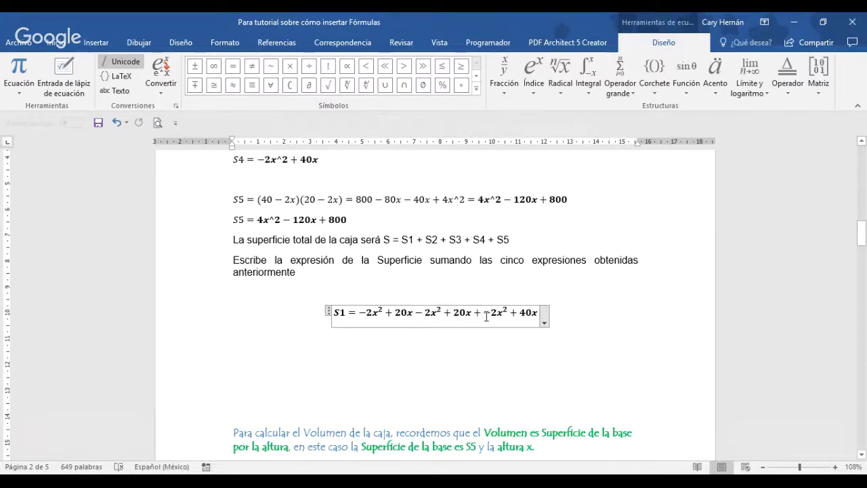
pyautogui.press('BackSpace')
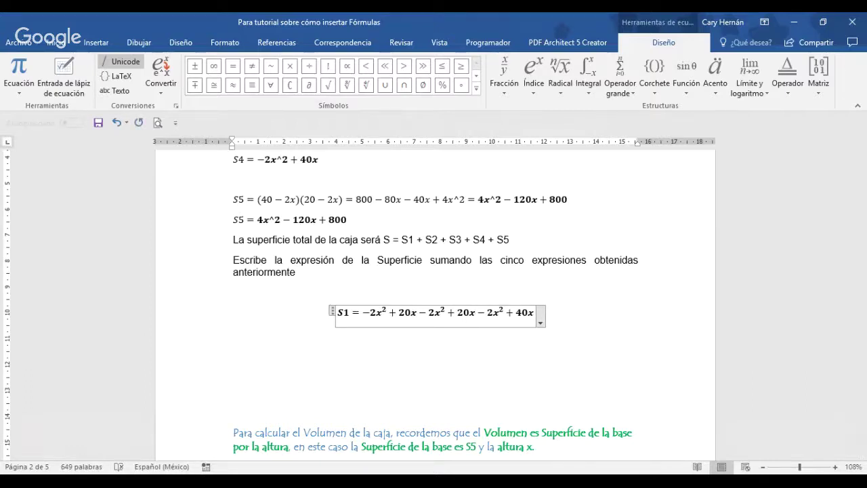
pyautogui.click(537, 320)
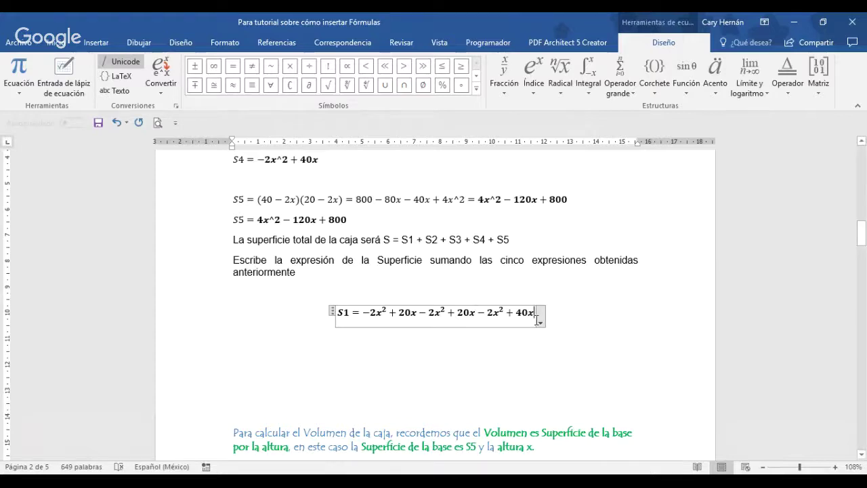
pyautogui.write('+')
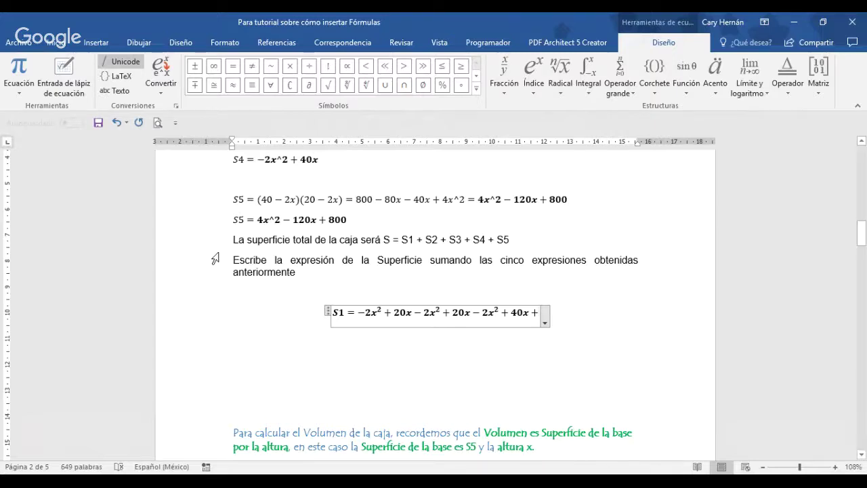
# Drag the saved S4 equation into the sum, delete '+ S4 =', and end the sum with +.
pyautogui.click(20, 95)
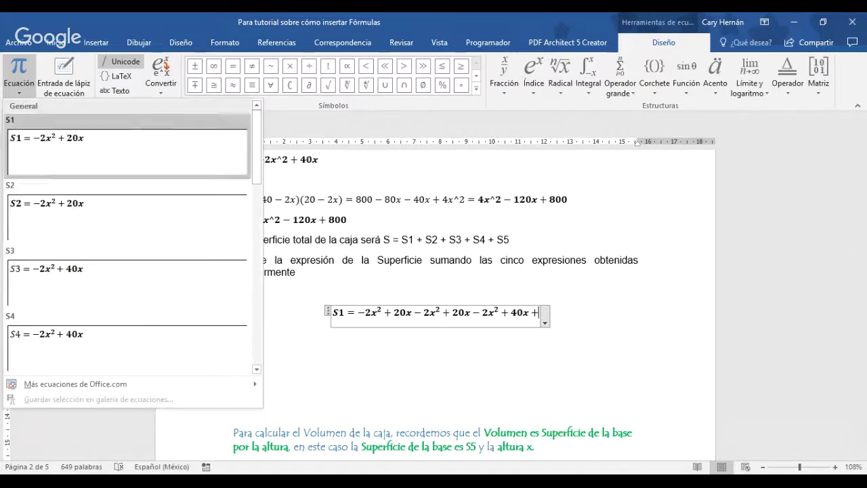
pyautogui.press('Escape')
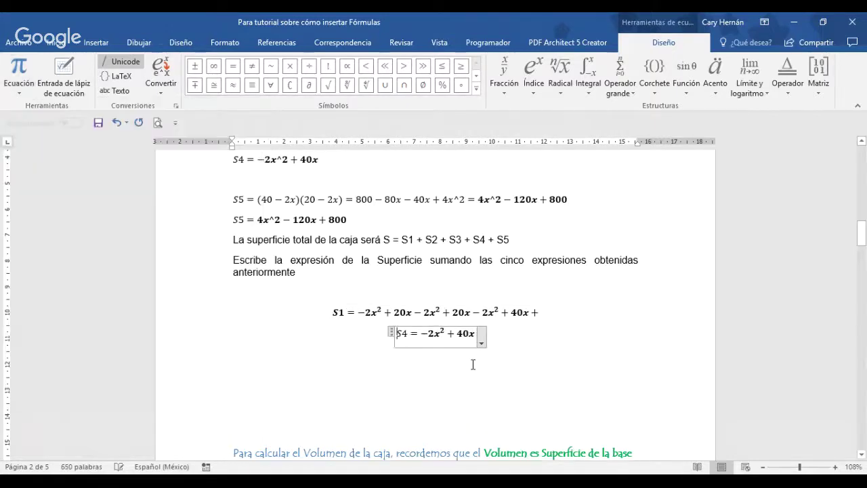
pyautogui.moveTo(393, 339); pyautogui.dragTo(496, 316)
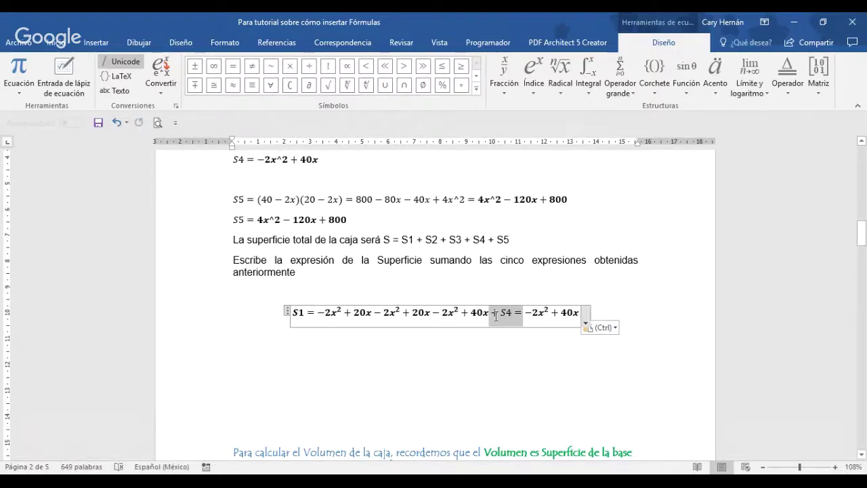
pyautogui.press('Delete')
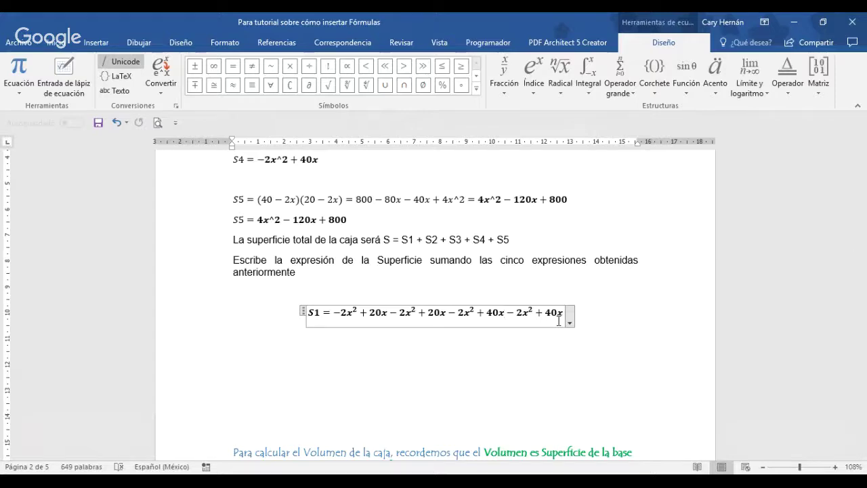
pyautogui.click(563, 319)
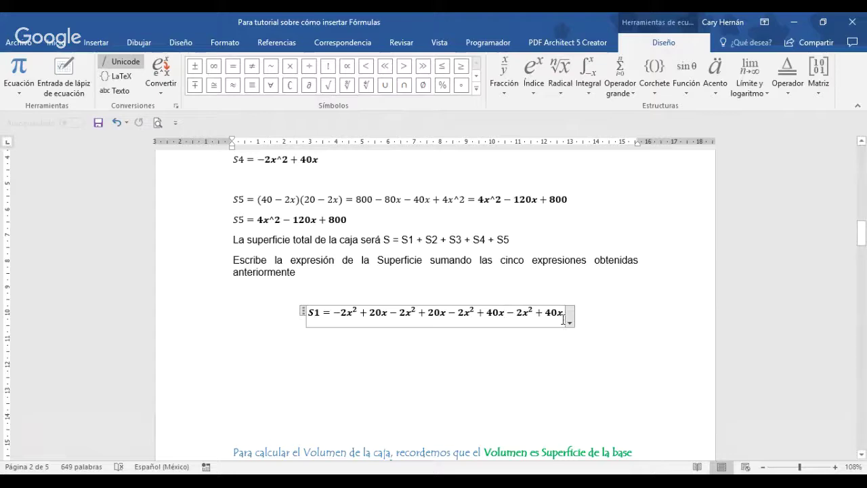
pyautogui.write('+')
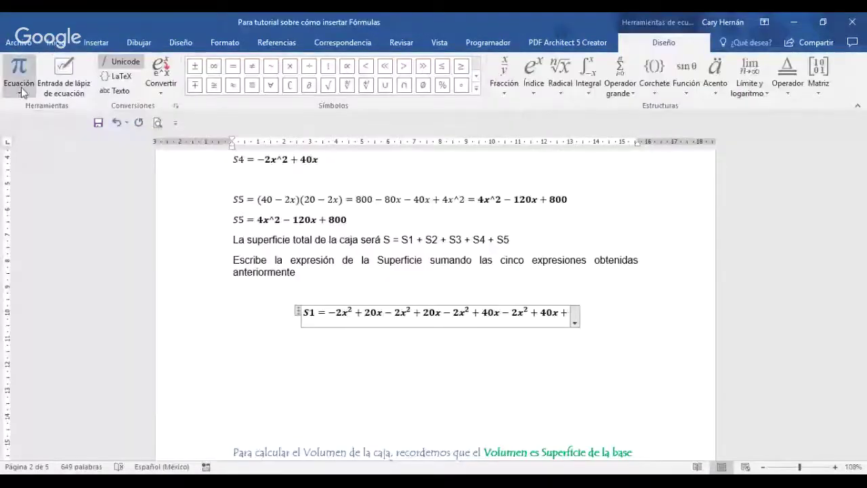
pyautogui.click(21, 91)
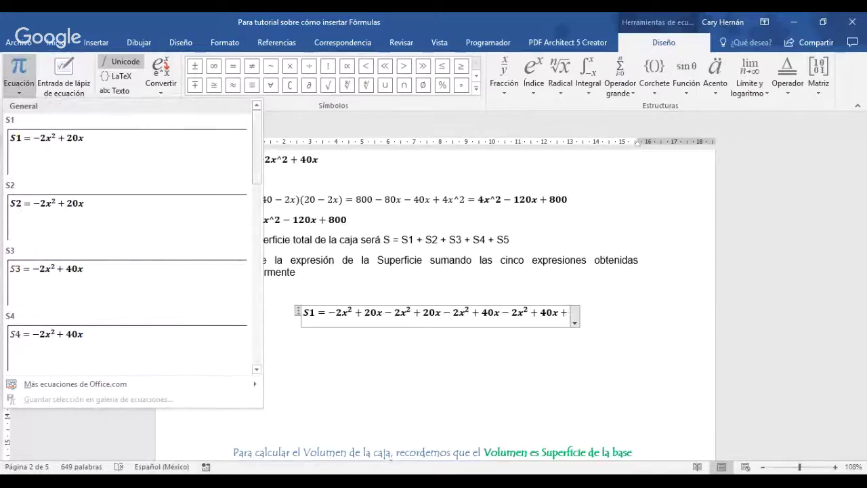
# Insert the saved S5 equation, move it to the end of the sum and delete its 'S5 =' label.
pyautogui.scroll(-3, 129, 271)
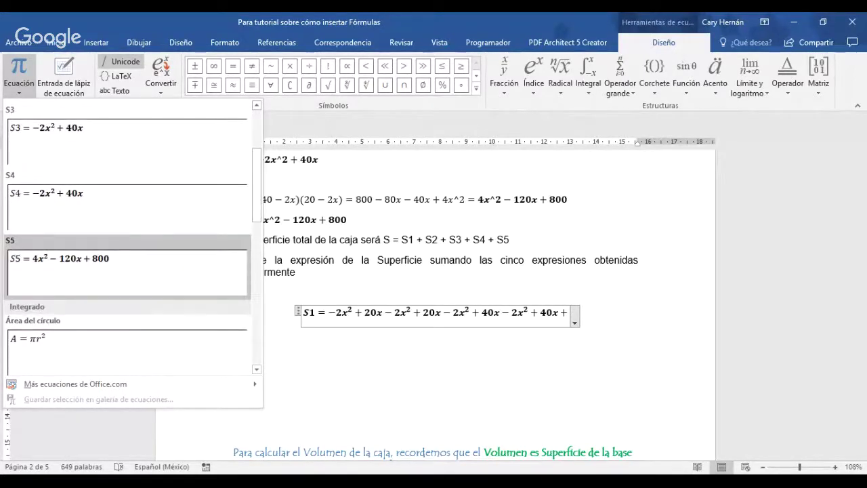
pyautogui.click(129, 271)
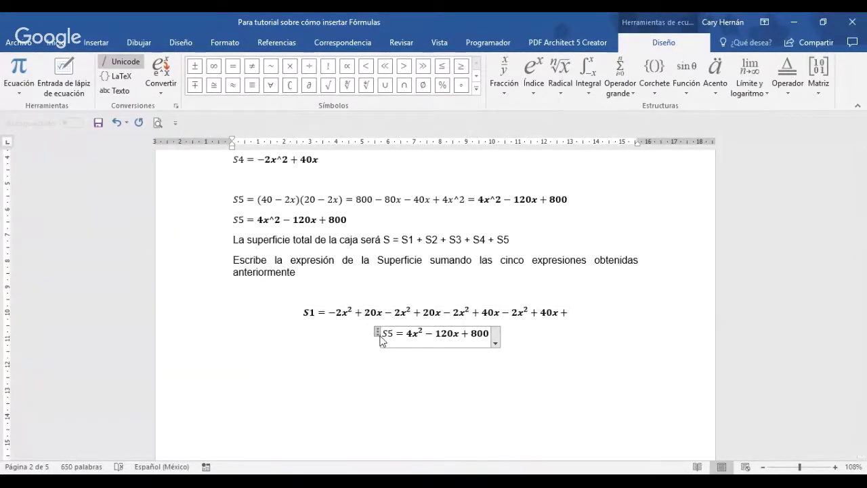
pyautogui.moveTo(377, 332); pyautogui.dragTo(508, 316)
pyautogui.click(534, 316)
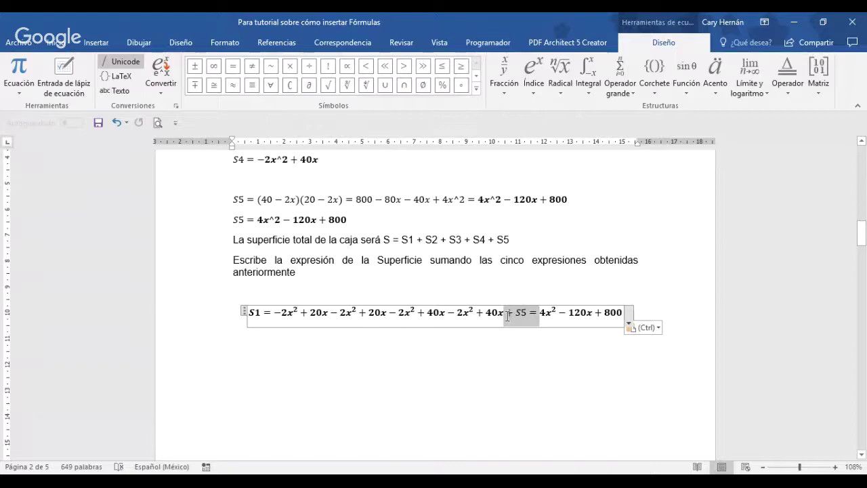
pyautogui.press('Delete')
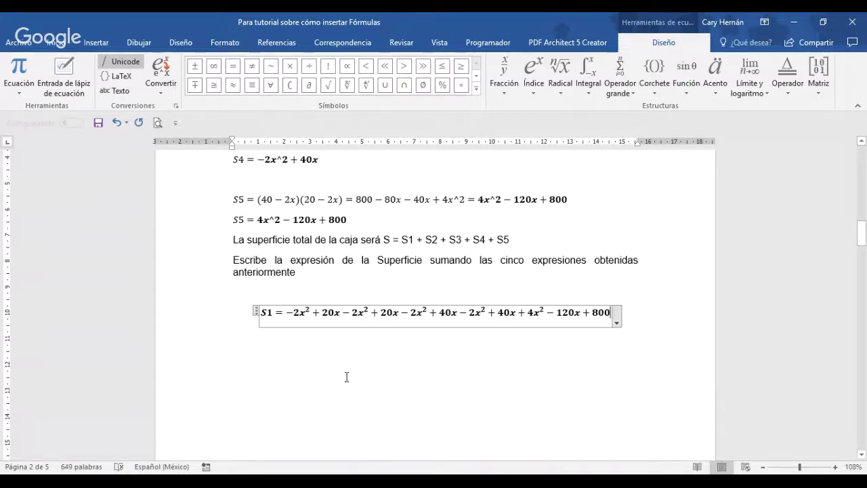
pyautogui.click(333, 351)
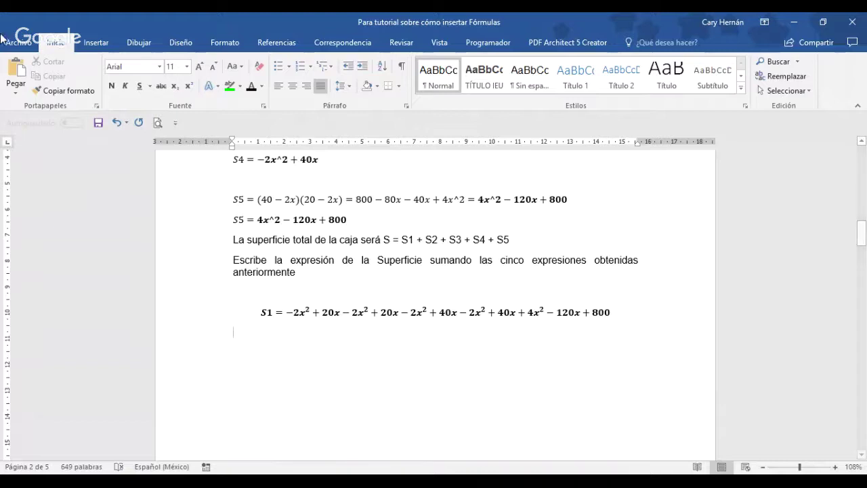
# Insert a new blank equation on the empty line below the S1 sum.
pyautogui.click(96, 42)
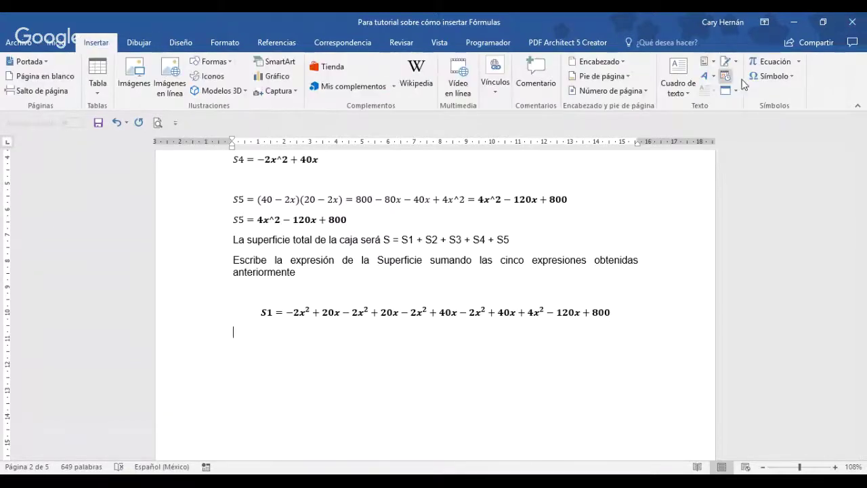
pyautogui.click(798, 61)
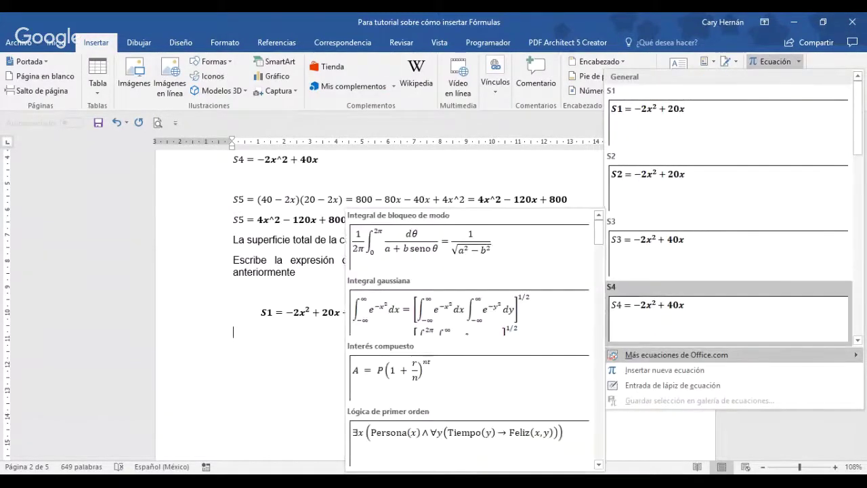
pyautogui.click(681, 370)
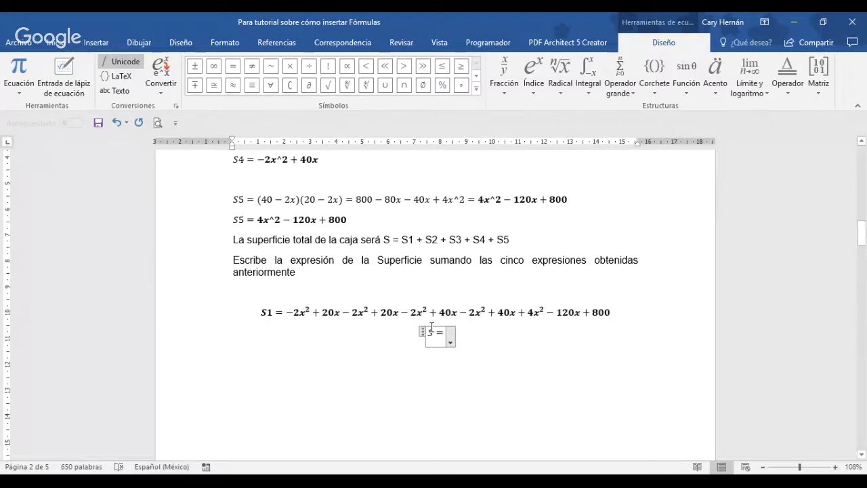
# Type 4x² + 800 after S =, using a superscript template for the exponent.
pyautogui.write('4')
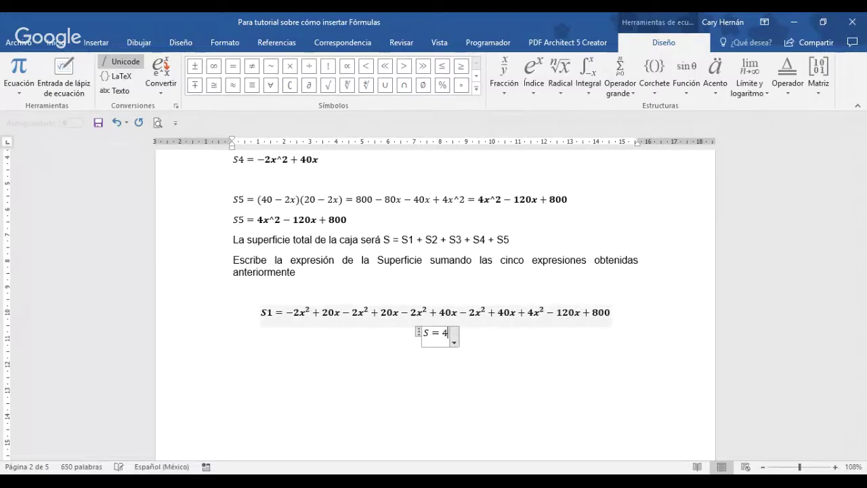
pyautogui.press('BackSpace')
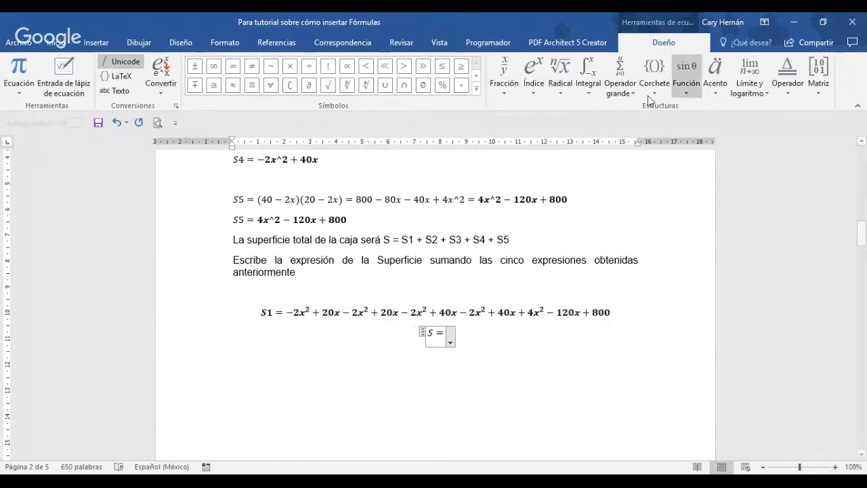
pyautogui.click(544, 71)
pyautogui.click(550, 139)
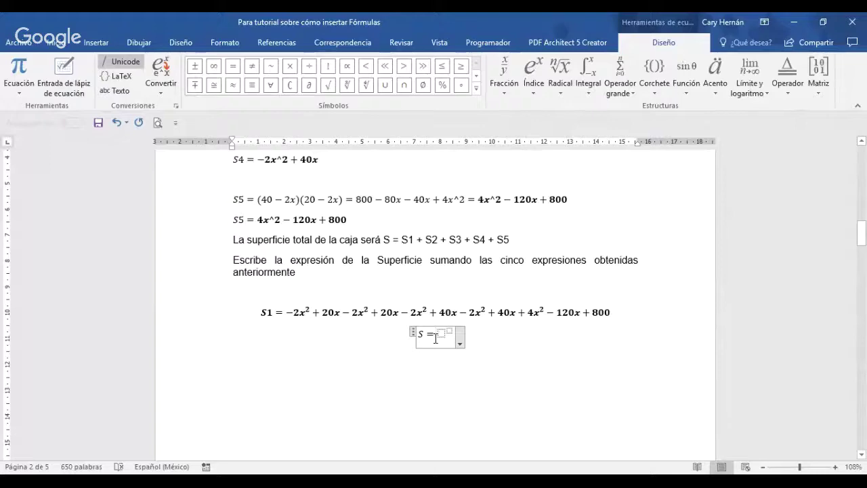
pyautogui.write('4x')
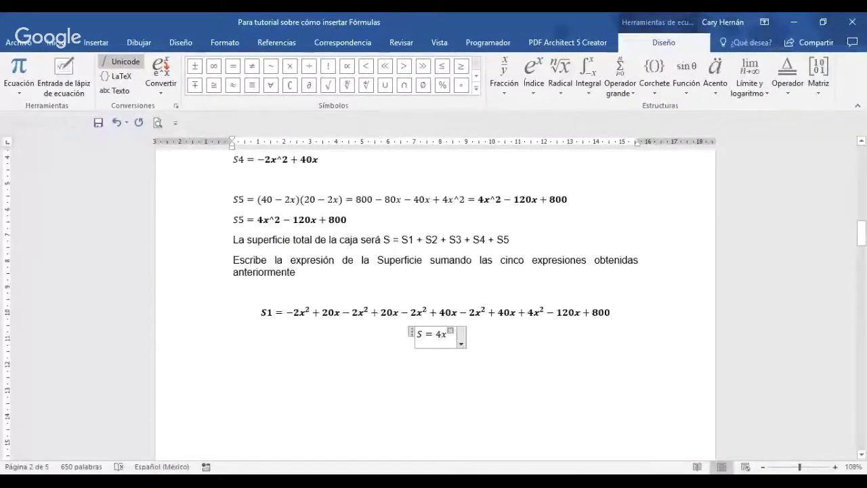
pyautogui.write('2')
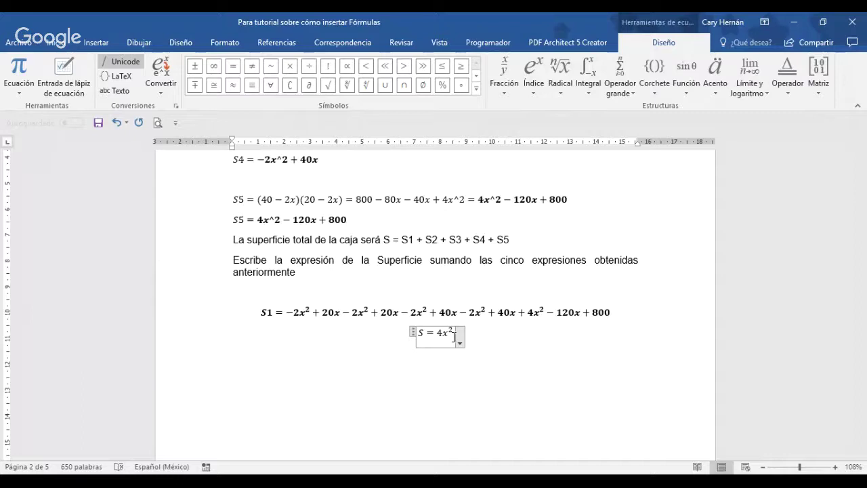
pyautogui.write('+ ')
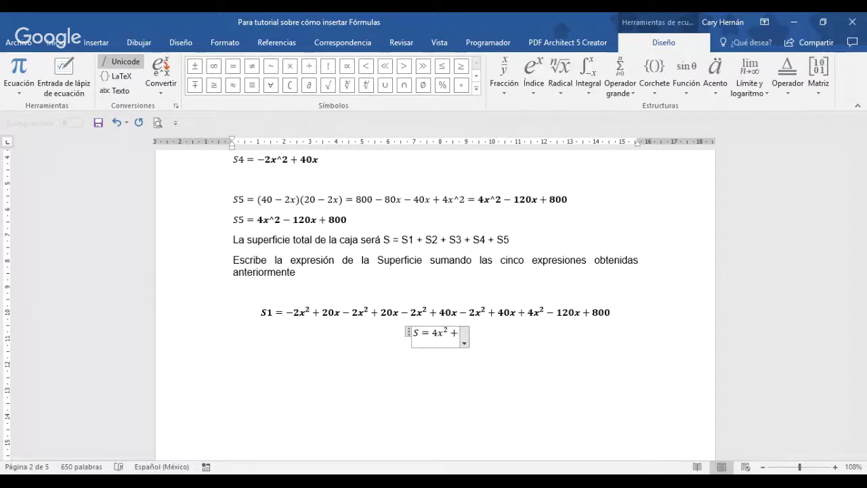
pyautogui.write('800')
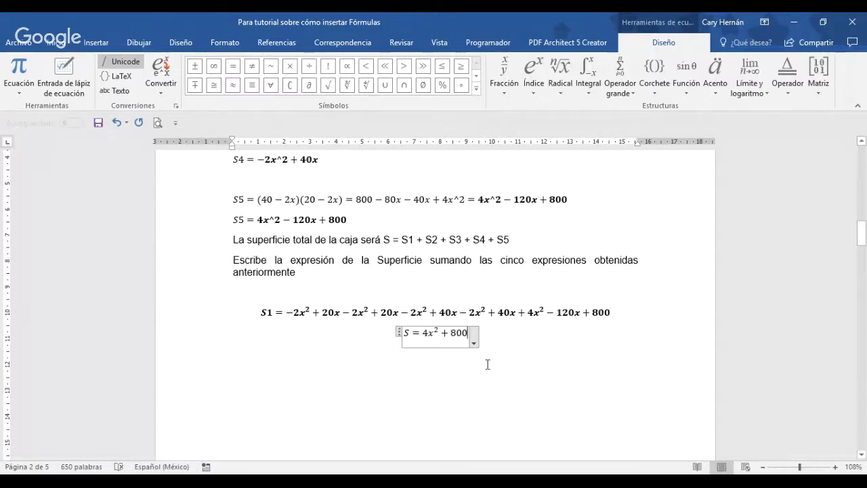
pyautogui.click(456, 347)
# Select the whole S = 4x² + 800 equation for formatting.
pyautogui.click(451, 341)
pyautogui.moveTo(618, 314); pyautogui.dragTo(591, 318)
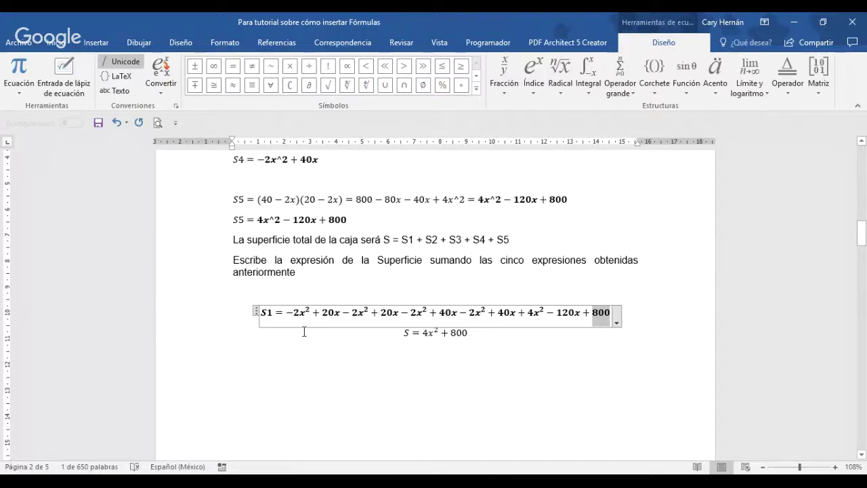
pyautogui.click(457, 333)
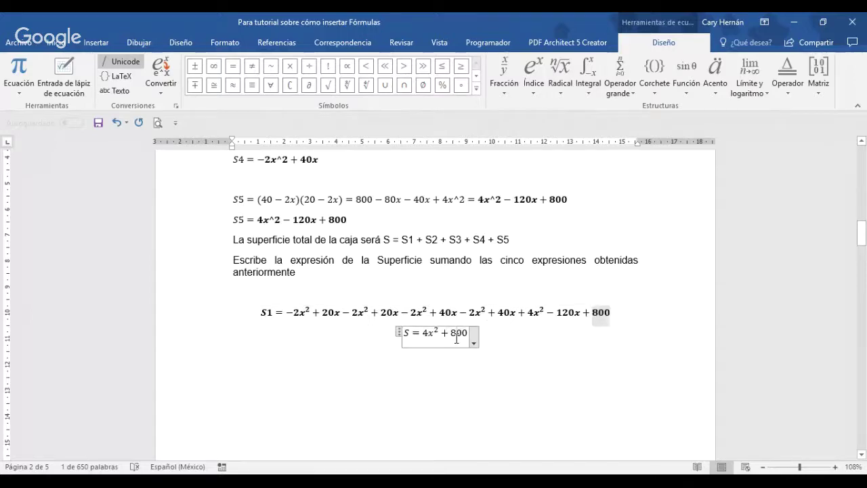
pyautogui.click(399, 334)
pyautogui.click(55, 42)
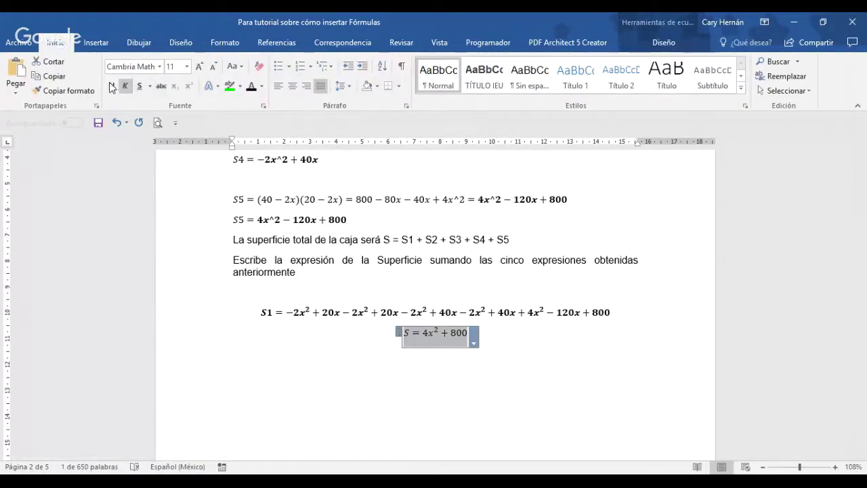
# Left-align the S = 4x² + 800 equation and remove the blank space beneath it.
pyautogui.click(279, 87)
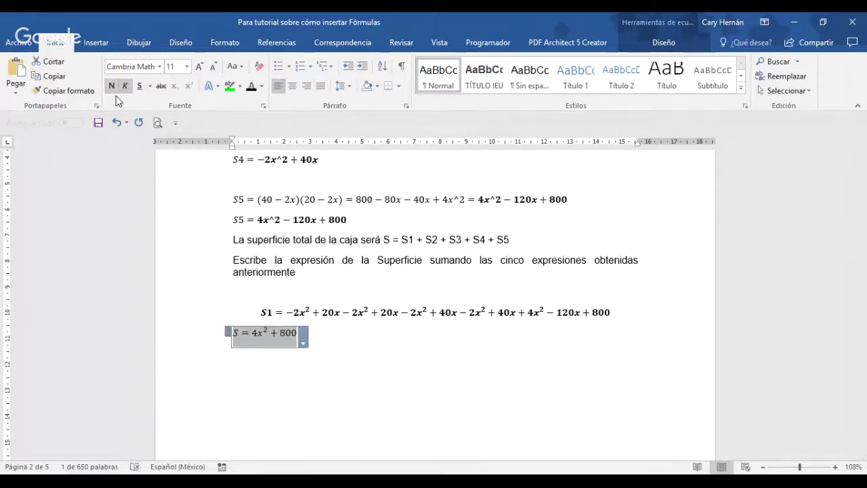
pyautogui.doubleClick(265, 386)
pyautogui.write('Para calcular el Volumen de la caja, recordemos que el Volumen es Superficie de la base por la altura, en este caso la Superficie de la base es S5 y la altura x.  Expresa la expresión algebraica que representa el volumen de la caja.')
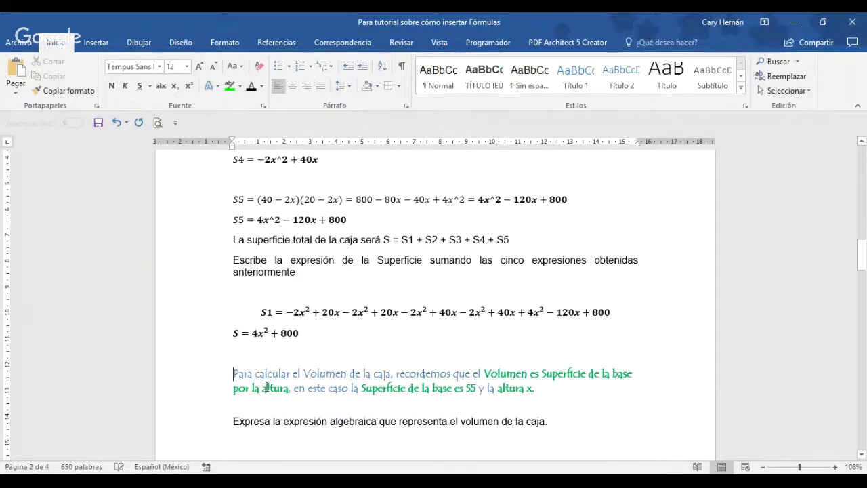
# Left-align the long S1 sum equation.
pyautogui.click(260, 315)
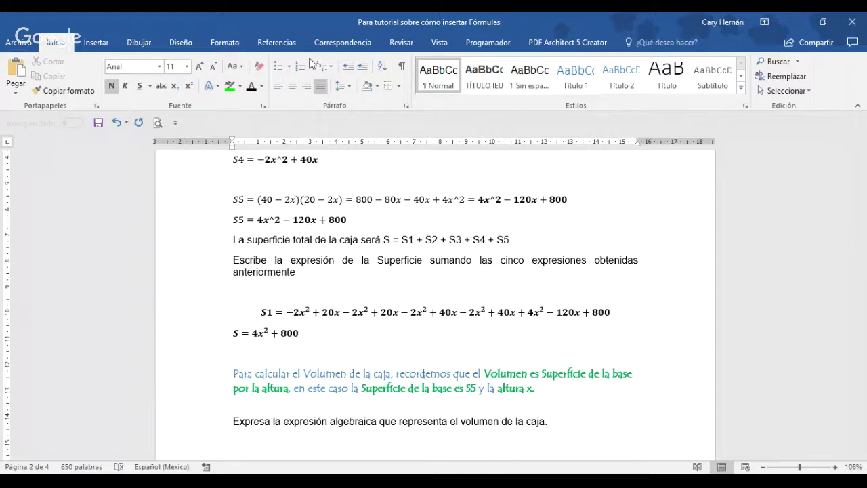
pyautogui.click(278, 86)
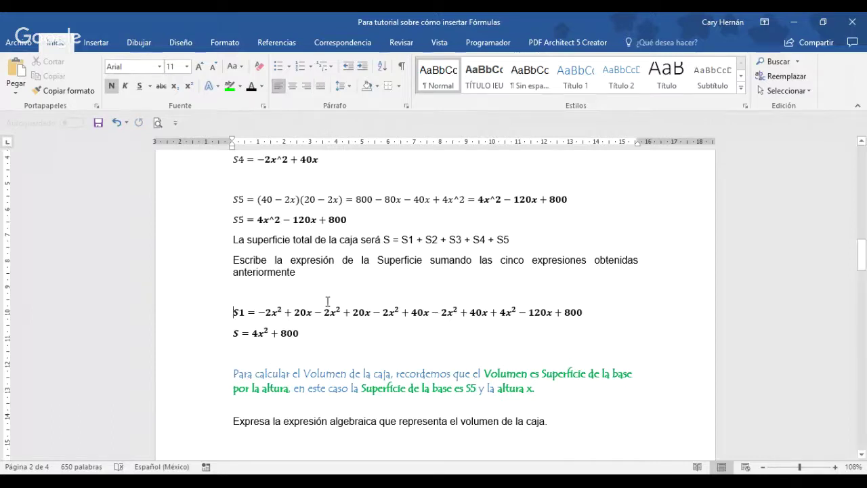
pyautogui.click(356, 314)
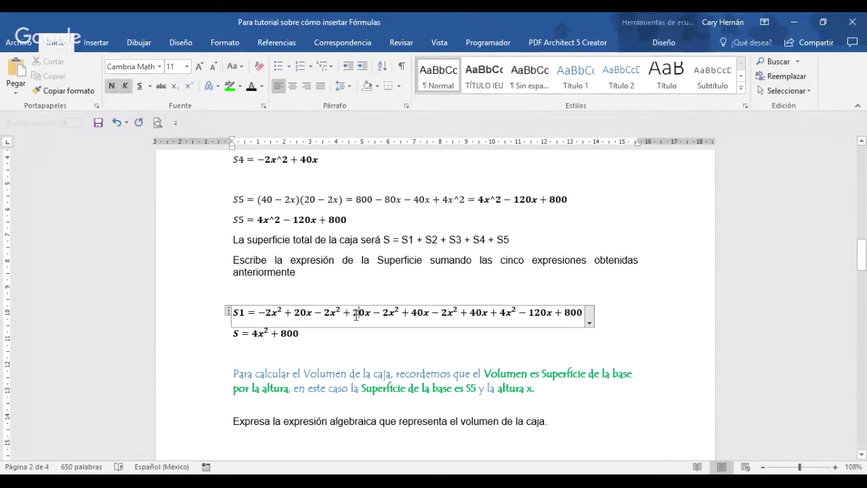
pyautogui.click(681, 39)
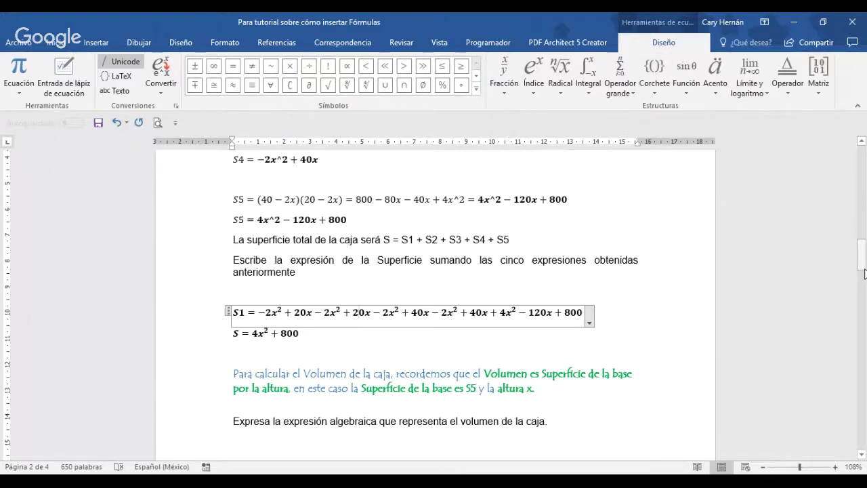
pyautogui.moveTo(862, 256); pyautogui.dragTo(864, 430)
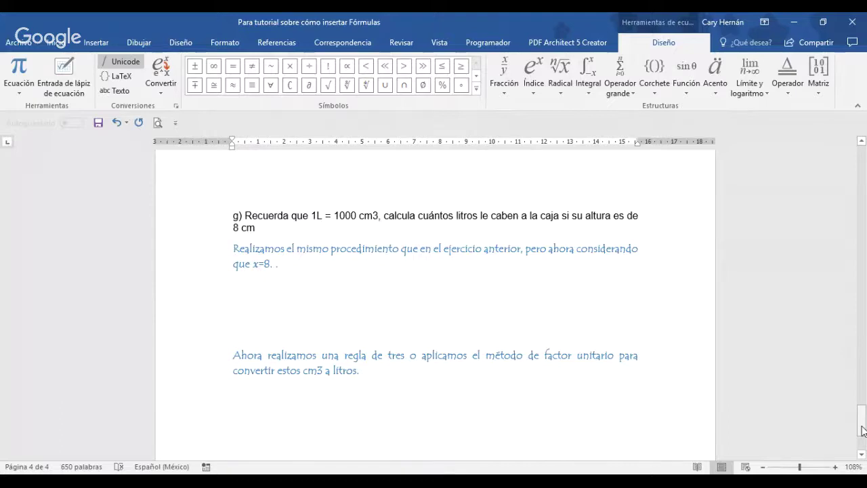
pyautogui.click(560, 89)
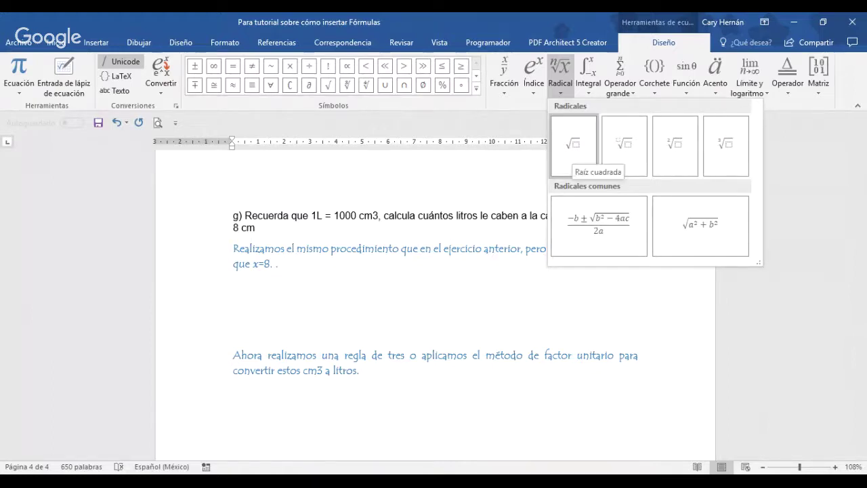
pyautogui.click(624, 146)
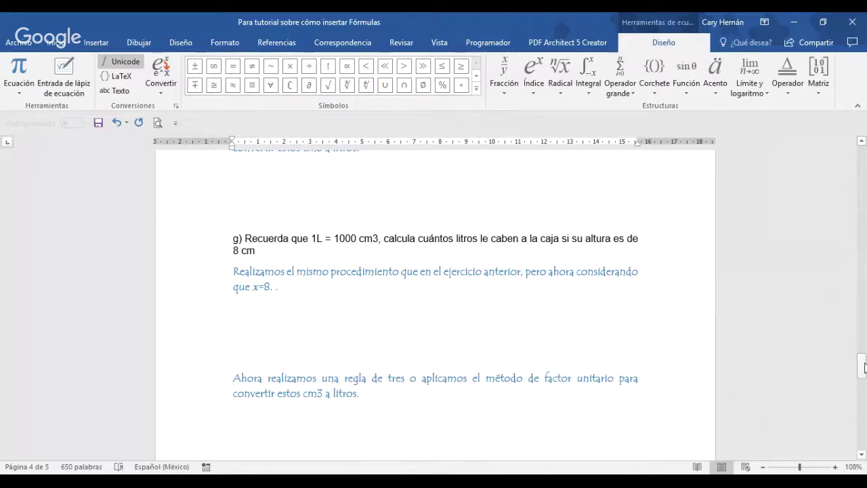
pyautogui.moveTo(862, 367); pyautogui.dragTo(862, 213)
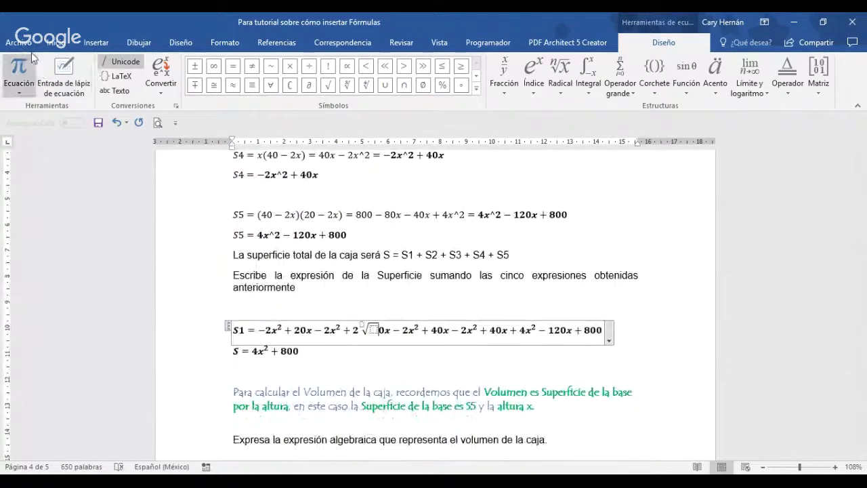
pyautogui.click(56, 42)
pyautogui.click(115, 123)
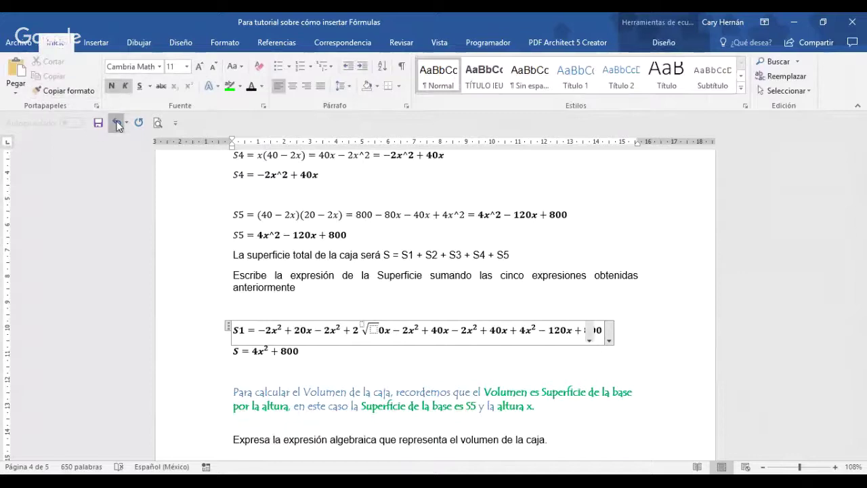
pyautogui.moveTo(862, 250); pyautogui.dragTo(862, 331)
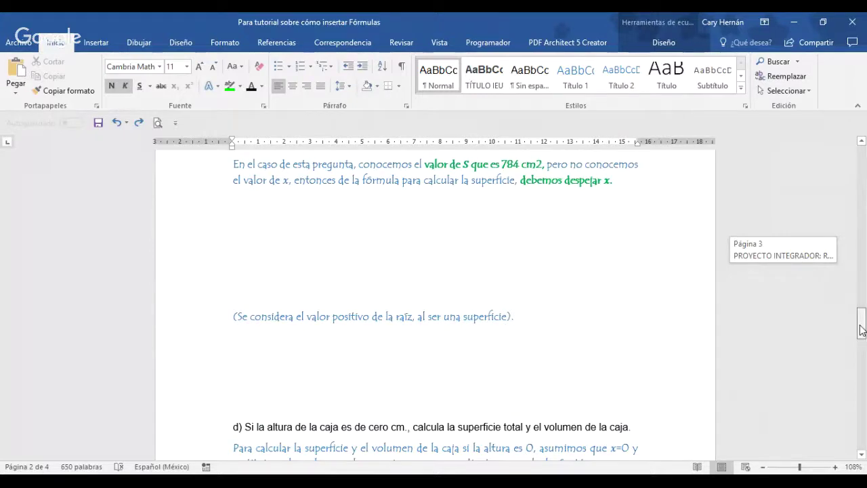
# Insert a new equation under question c)'s explanation containing a radical with an index slot.
pyautogui.moveTo(862, 330); pyautogui.dragTo(862, 309)
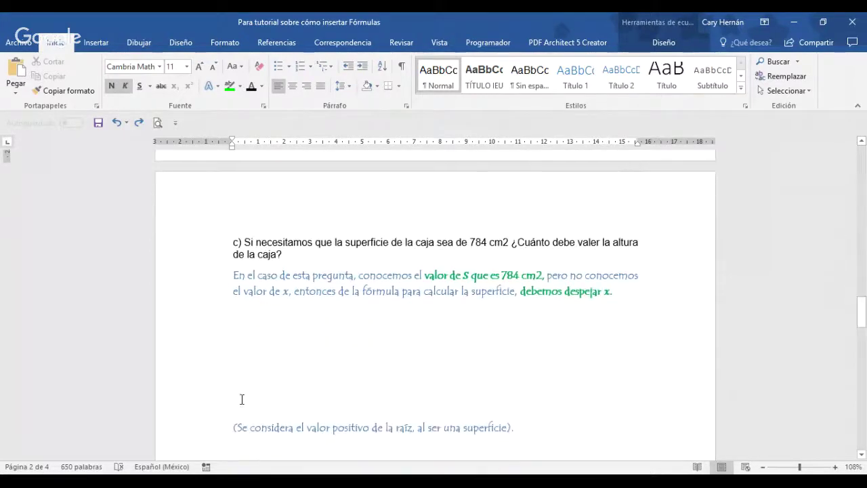
pyautogui.click(256, 366)
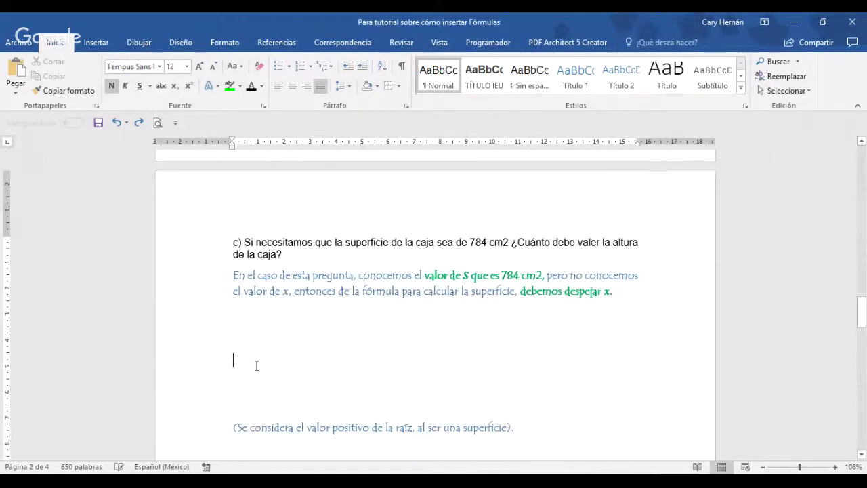
pyautogui.click(95, 42)
pyautogui.click(799, 68)
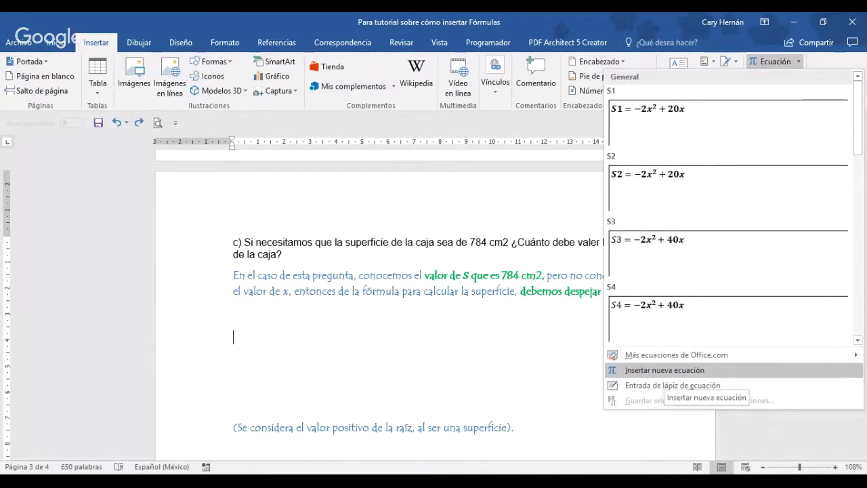
pyautogui.click(666, 373)
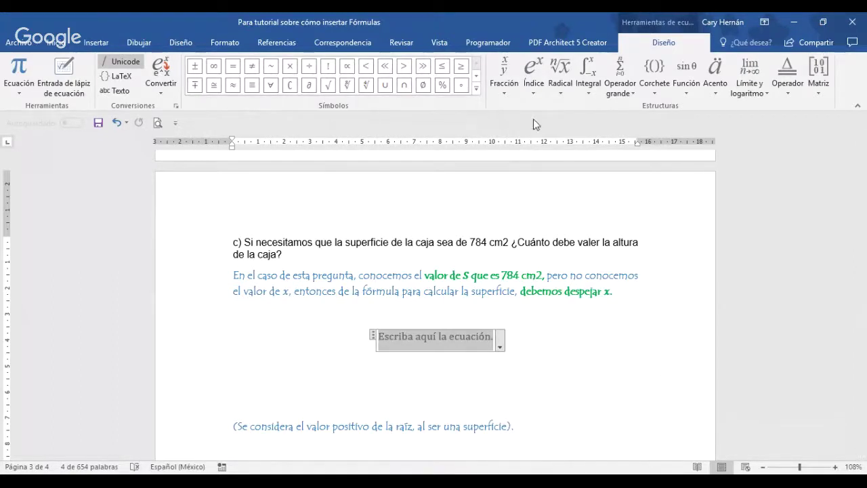
pyautogui.click(560, 95)
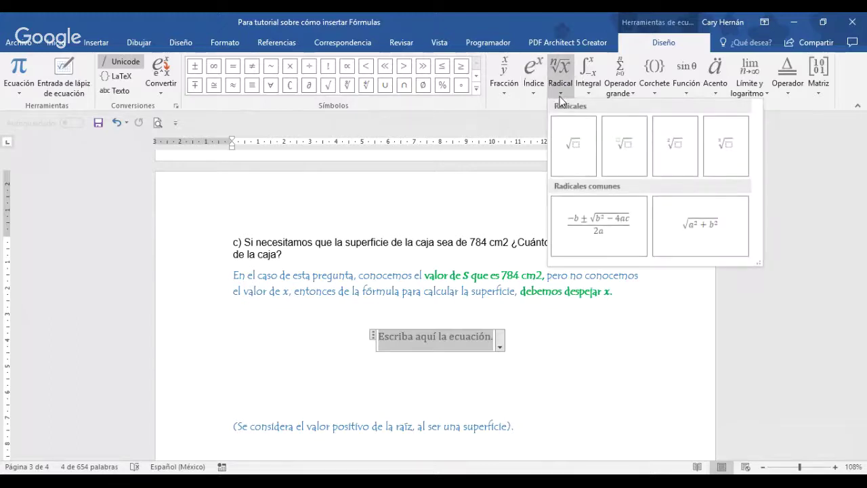
pyautogui.click(625, 145)
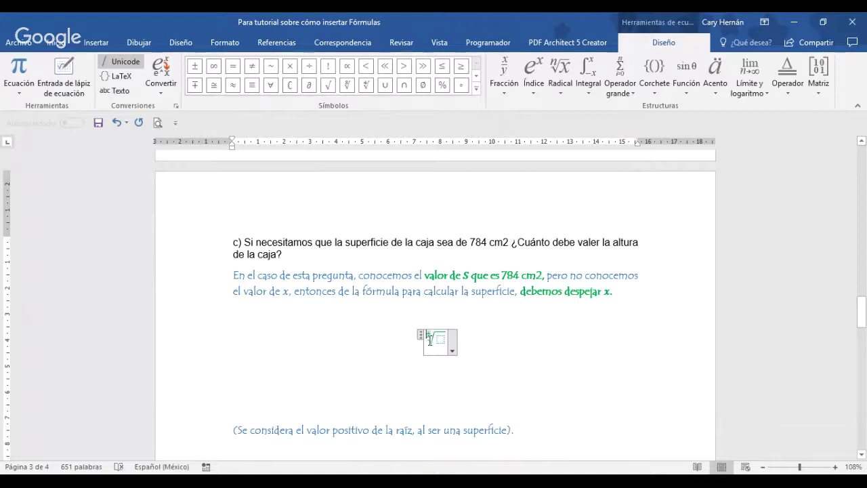
# Enlarge the radical equation's font to 18 point.
pyautogui.moveTo(443, 346); pyautogui.dragTo(430, 345)
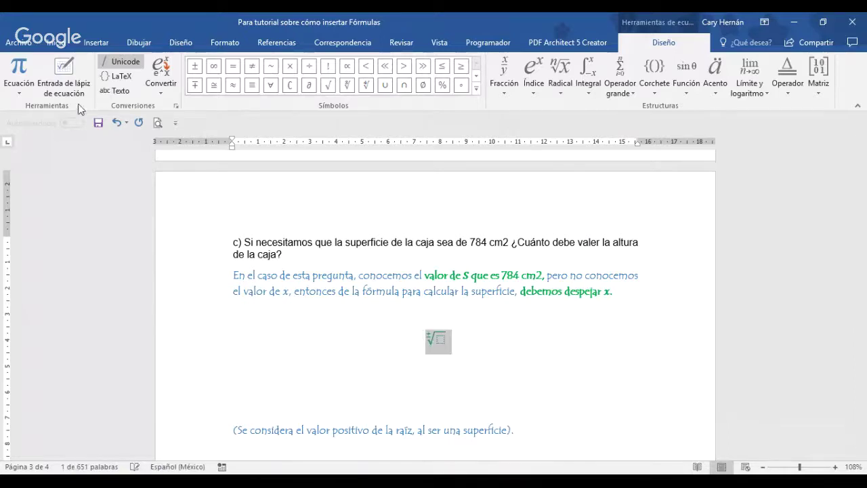
pyautogui.click(55, 42)
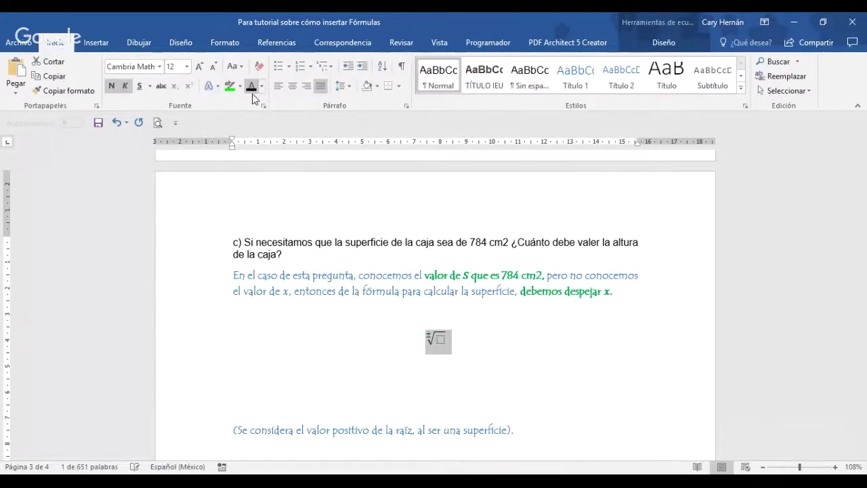
pyautogui.click(200, 68)
pyautogui.click(200, 68)
pyautogui.click(201, 68)
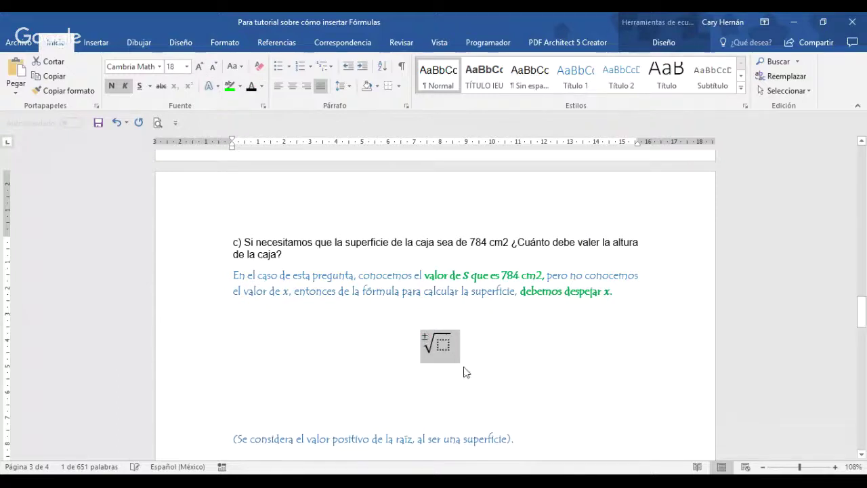
# Enter 4 under the root to form ±√4, then start a new line below.
pyautogui.click(436, 354)
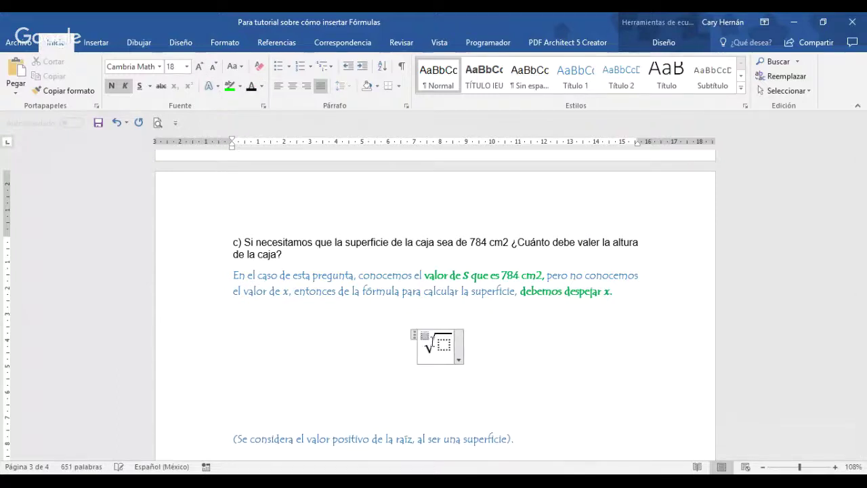
pyautogui.click(444, 347)
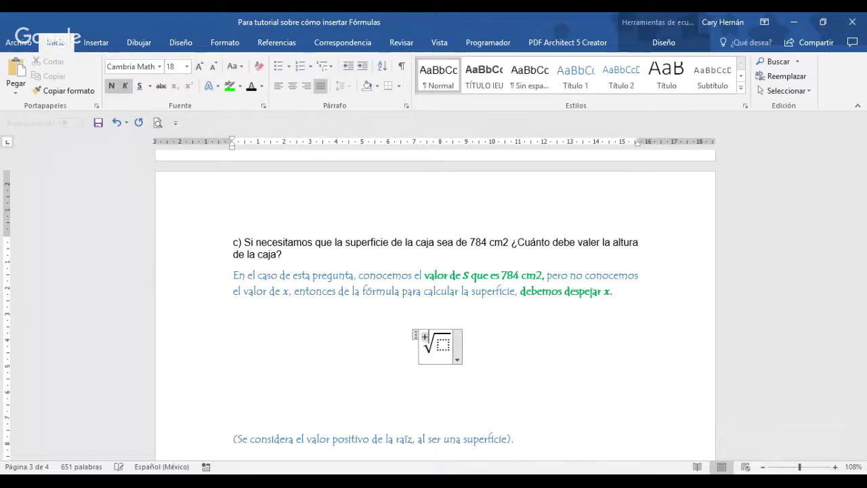
pyautogui.click(444, 346)
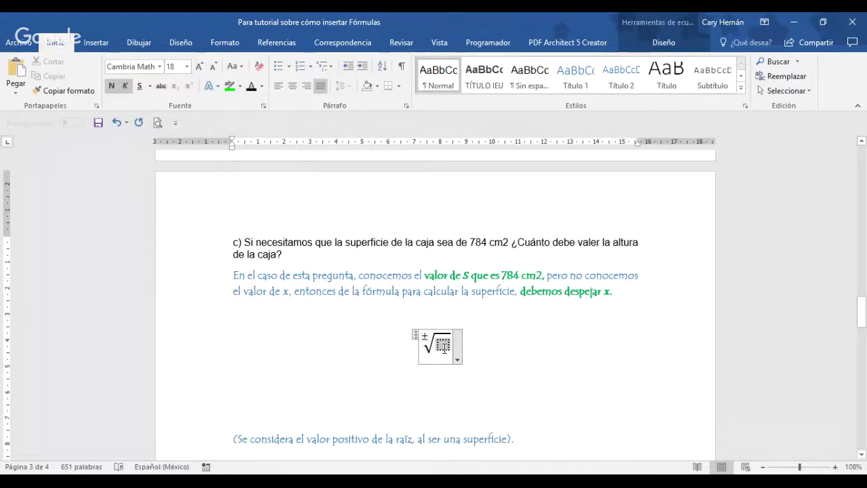
pyautogui.write('4')
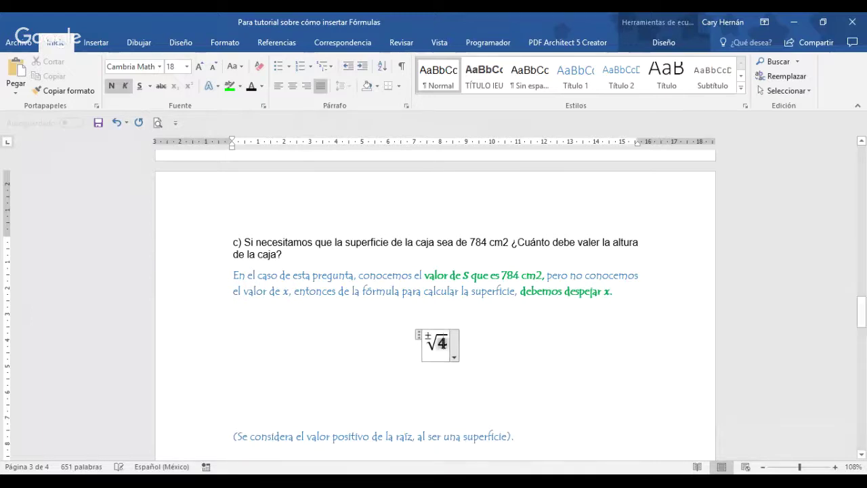
pyautogui.click(476, 360)
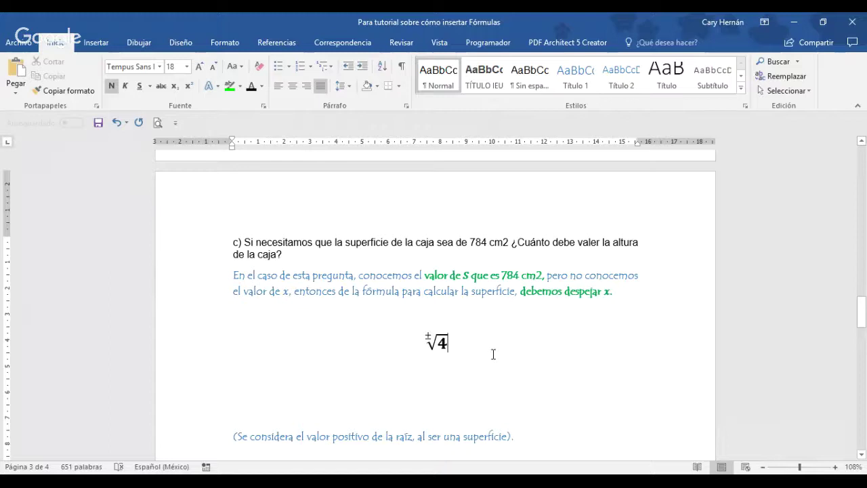
pyautogui.press('Return')
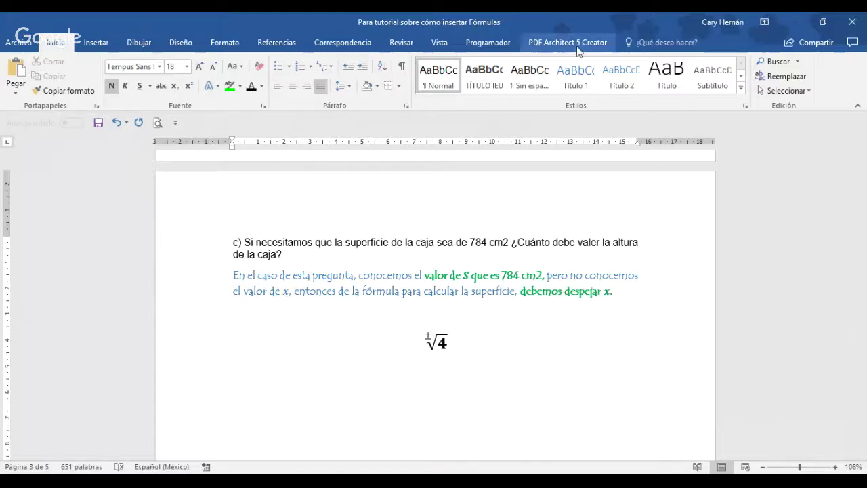
pyautogui.click(98, 43)
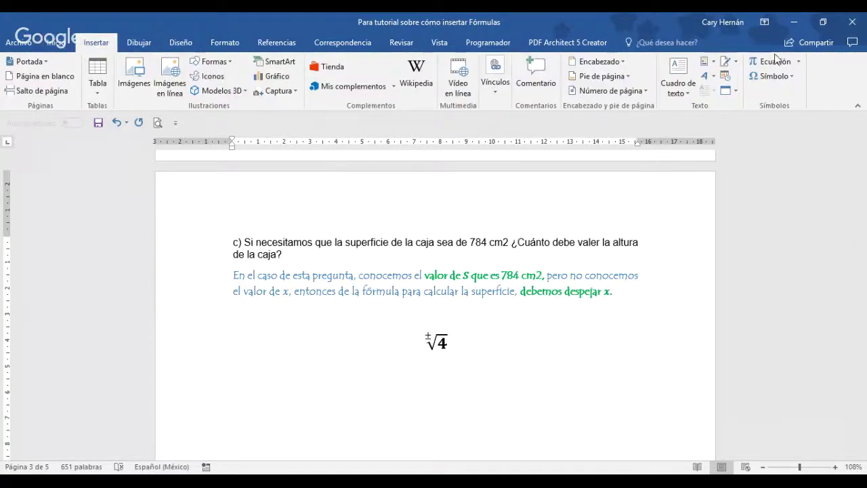
# Add the equation x = 2cm below ±√4 and save the worksheet with Ctrl+S.
pyautogui.click(799, 62)
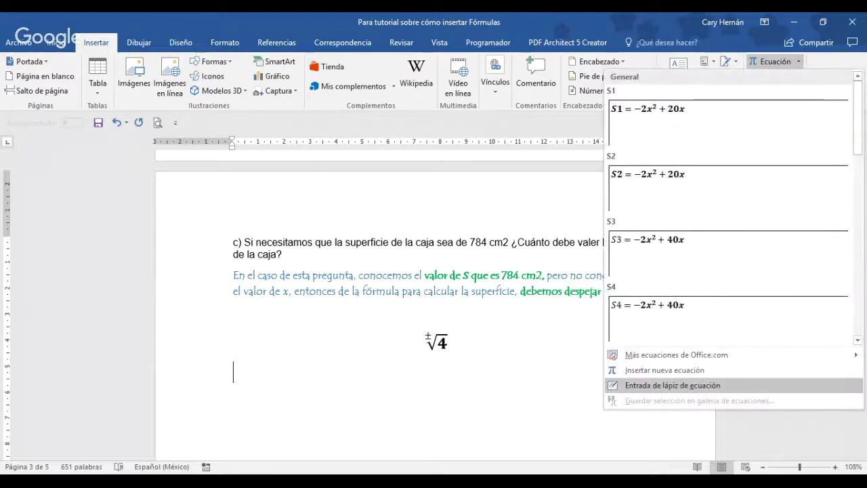
pyautogui.click(692, 370)
pyautogui.write('x ')
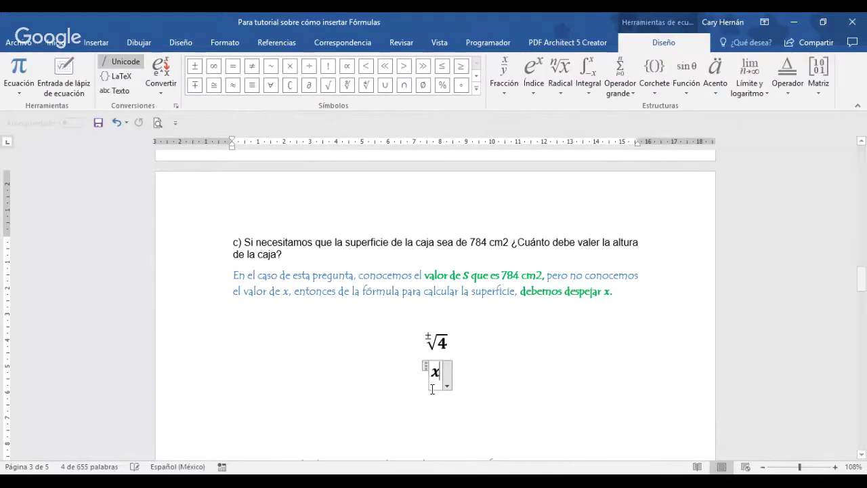
pyautogui.write('= 2cm')
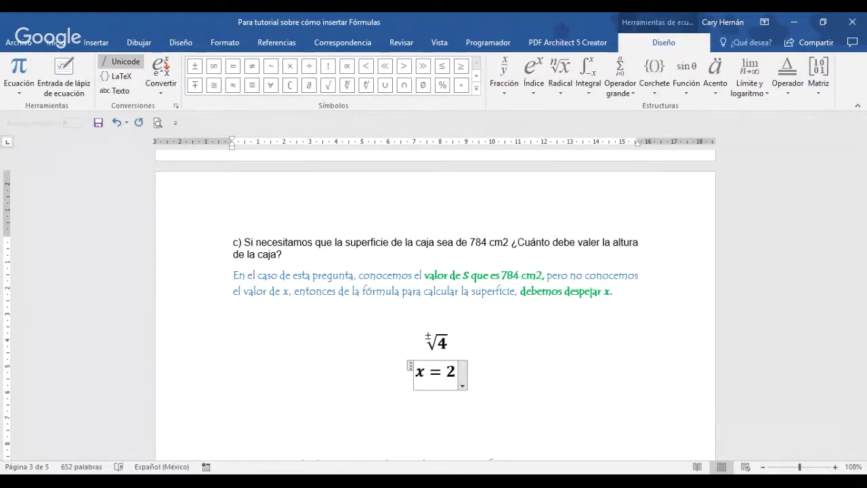
pyautogui.click(577, 395)
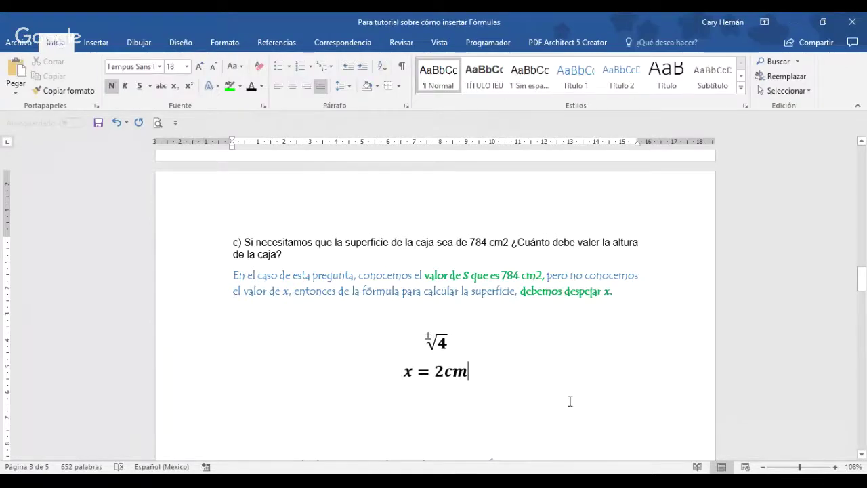
pyautogui.hotkey('ctrl', 's')
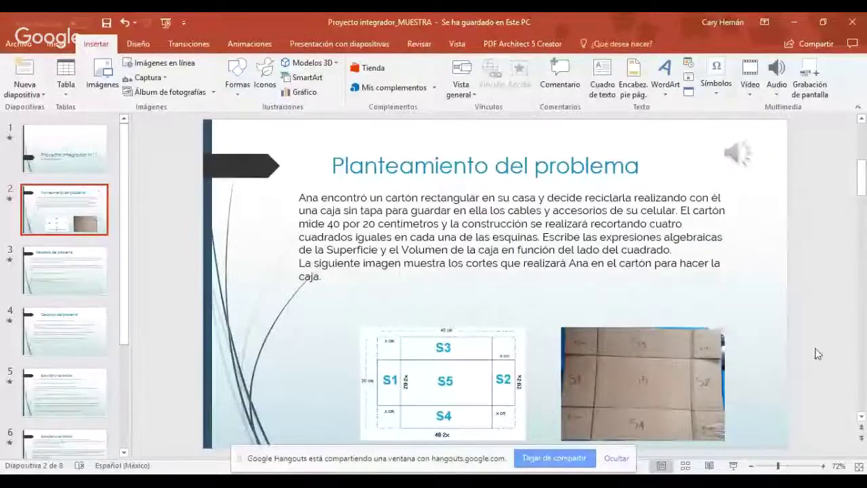
# Select the S2–S5 formula lines on slide 3 and view the font colour choices.
pyautogui.scroll(-1, 818, 353)
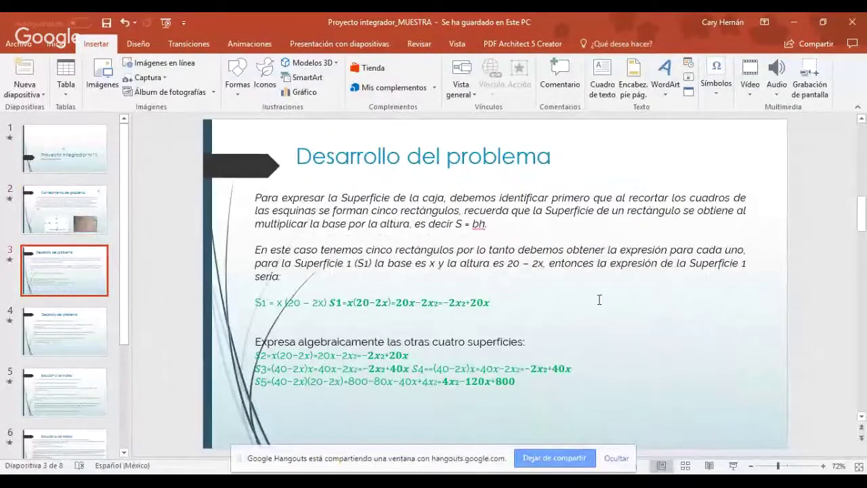
pyautogui.moveTo(515, 387)
pyautogui.mouseDown()
pyautogui.moveTo(256, 369)
pyautogui.moveTo(371, 356)
pyautogui.moveTo(243, 349)
pyautogui.moveTo(252, 341)
pyautogui.mouseUp()
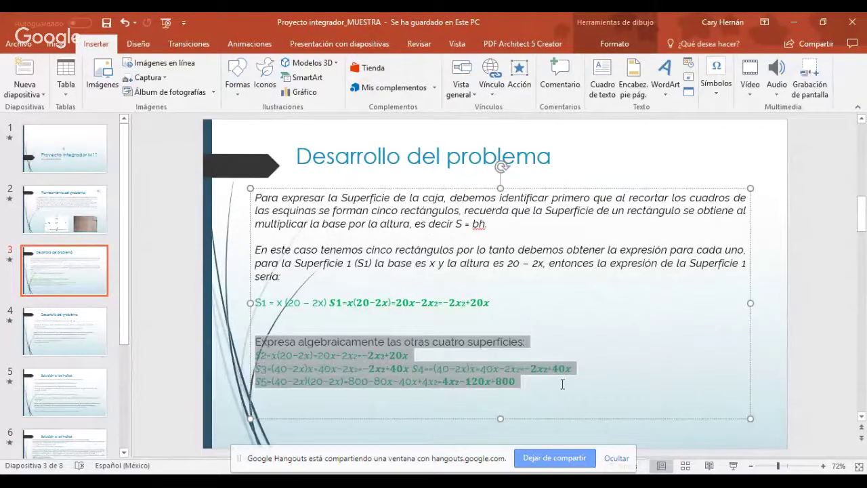
pyautogui.click(538, 387)
pyautogui.moveTo(518, 383); pyautogui.dragTo(259, 360)
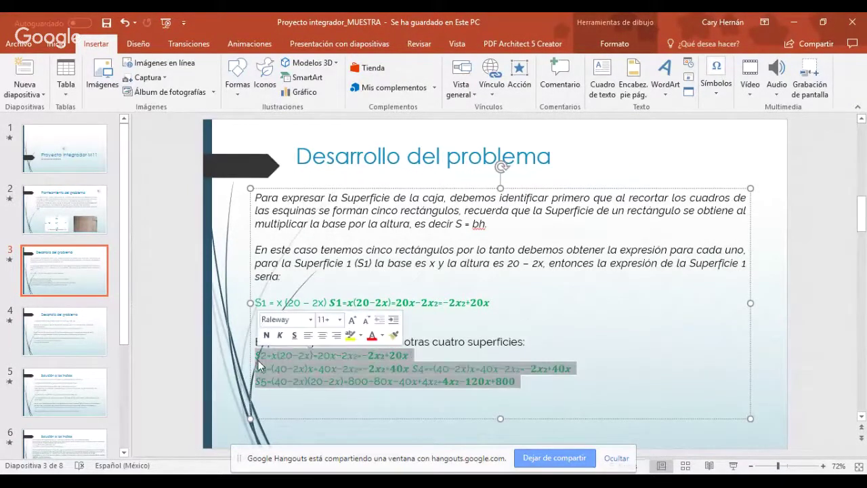
pyautogui.click(526, 385)
pyautogui.moveTo(527, 387); pyautogui.dragTo(237, 366)
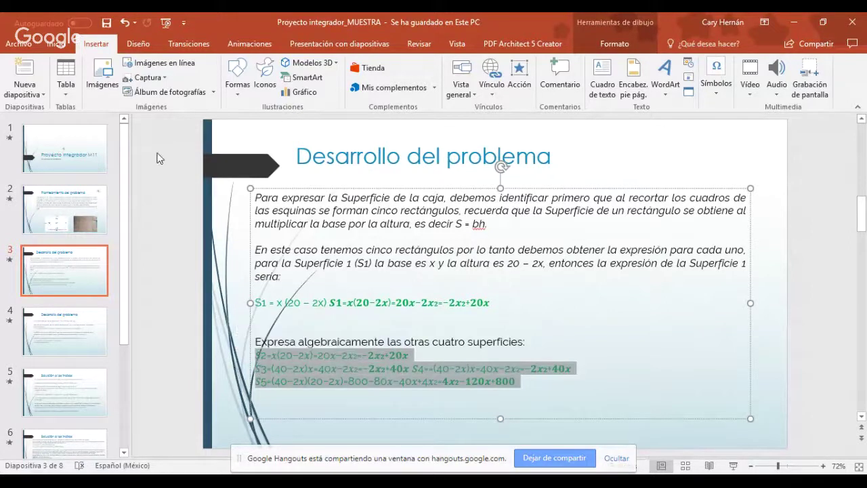
pyautogui.click(55, 44)
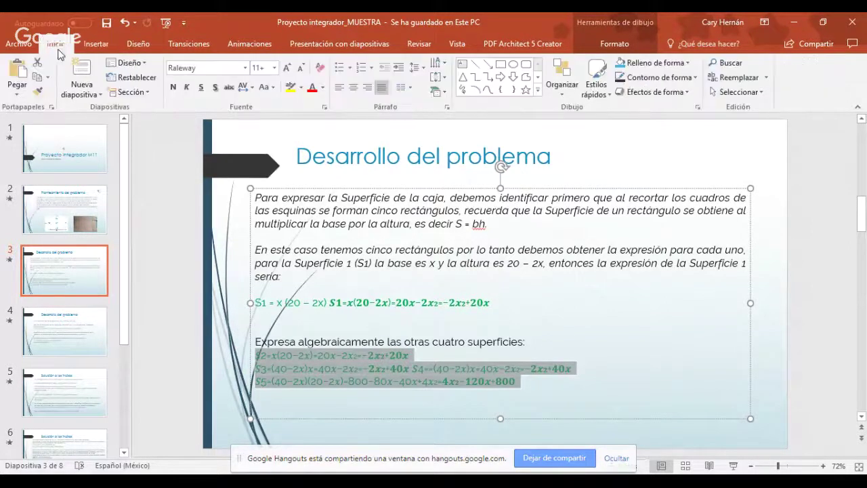
pyautogui.click(323, 88)
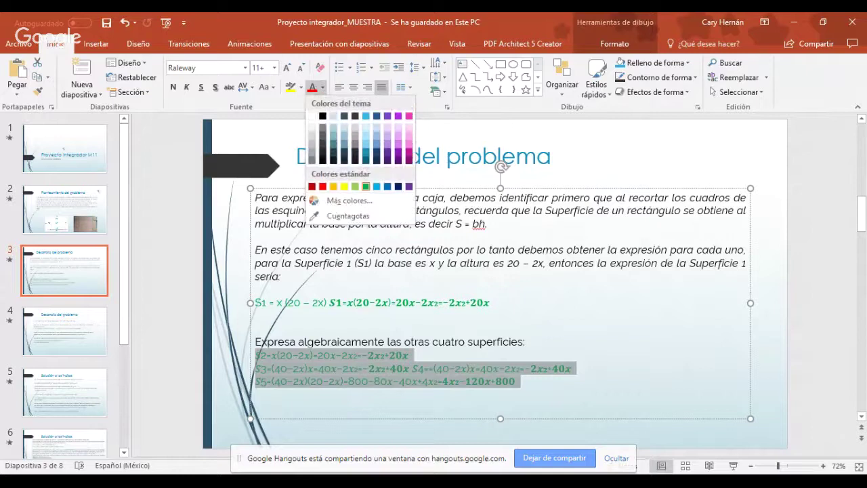
pyautogui.click(403, 193)
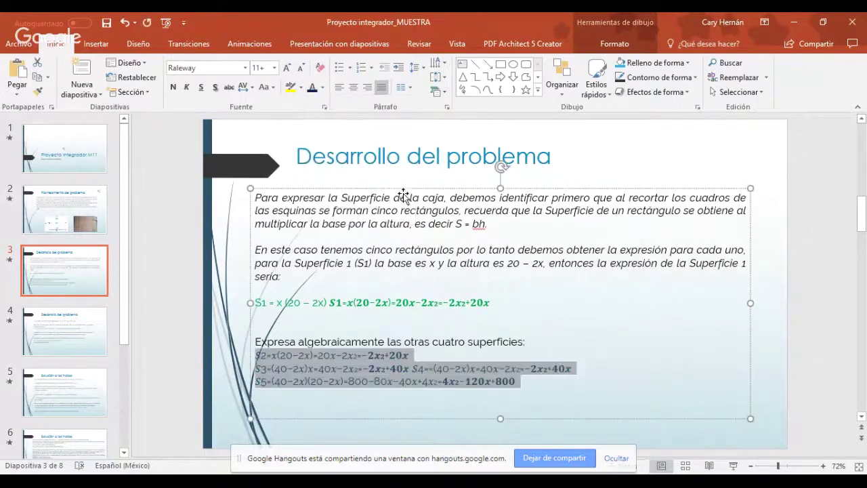
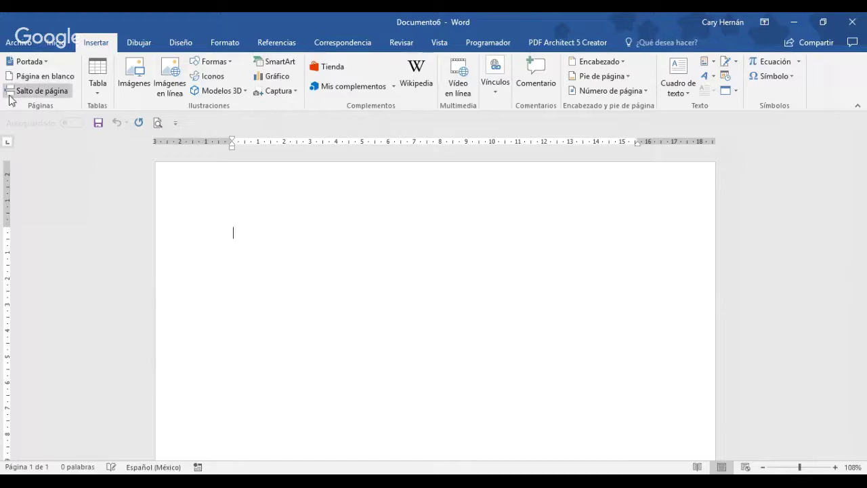
# Insert the Whisp design from the Insertar > Portada cover-page gallery at the document start.
pyautogui.click(37, 63)
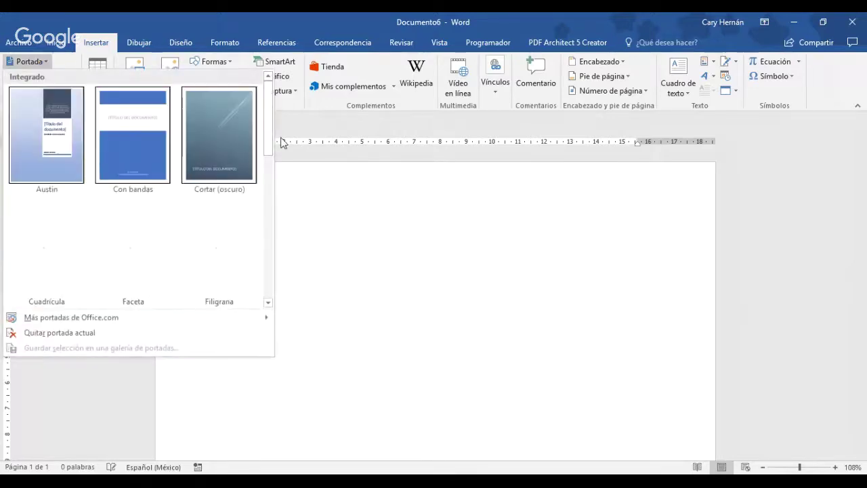
pyautogui.scroll(-1, 229, 164)
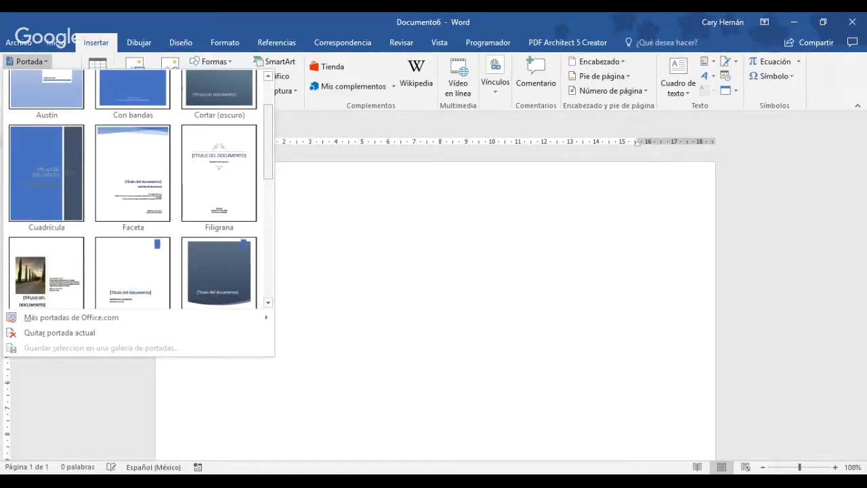
pyautogui.scroll(-4, 229, 165)
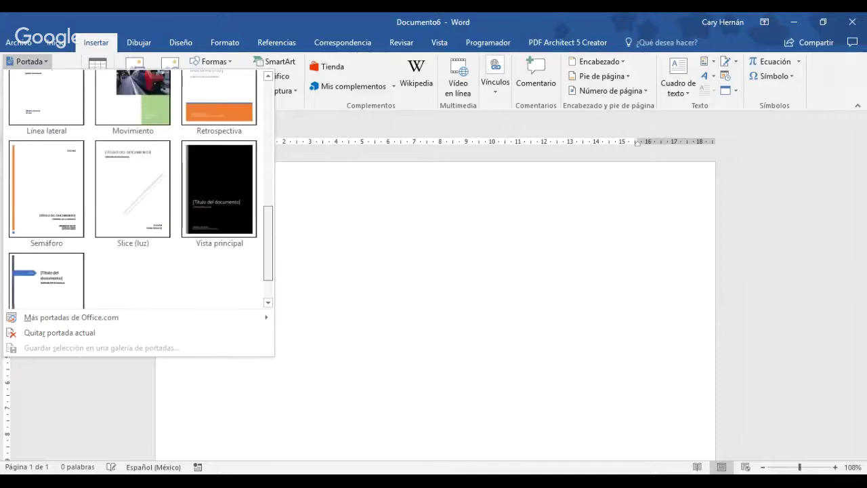
pyautogui.scroll(-1, 51, 242)
pyautogui.click(52, 242)
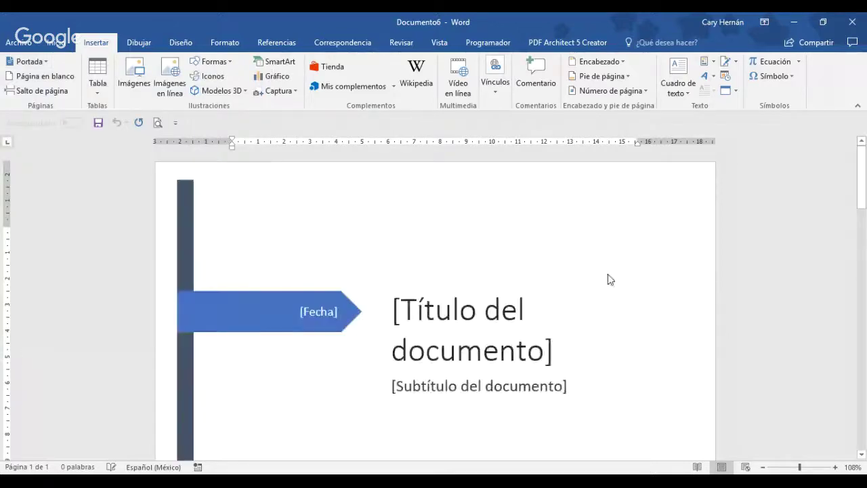
pyautogui.click(41, 62)
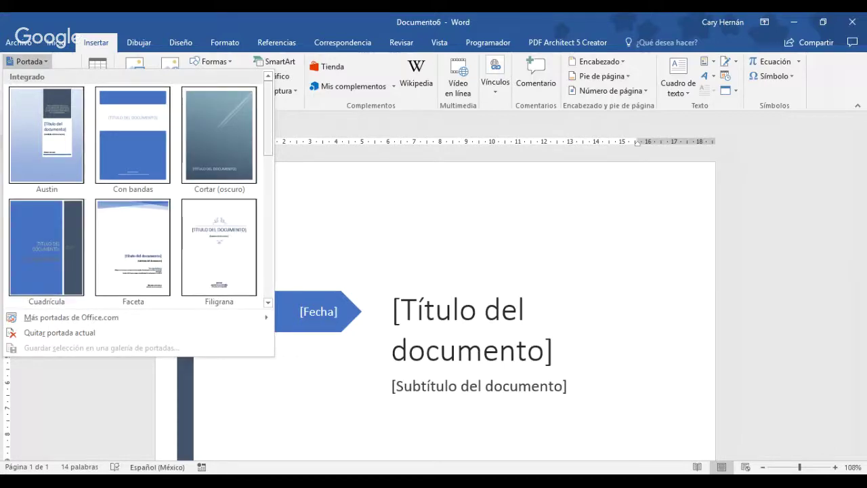
pyautogui.scroll(-3, 135, 189)
pyautogui.scroll(-1, 135, 190)
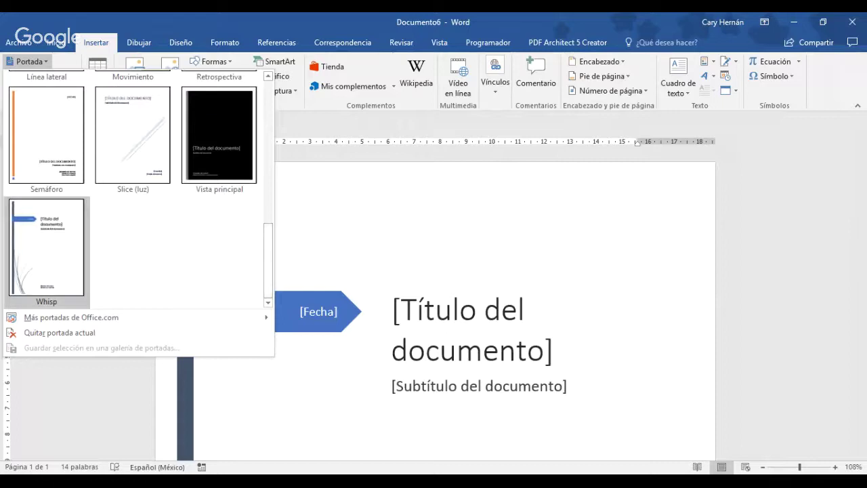
pyautogui.click(46, 258)
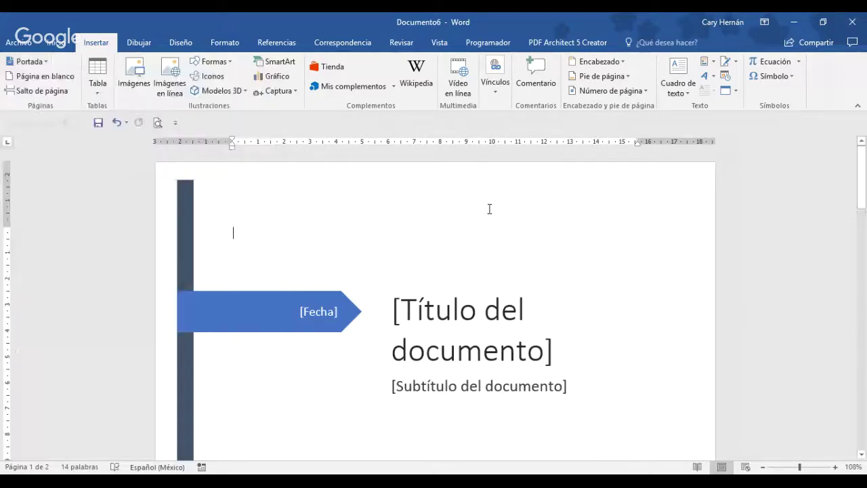
# Fill the cover's date placeholder with 31-1-2018, correcting the mistyped day.
pyautogui.click(321, 316)
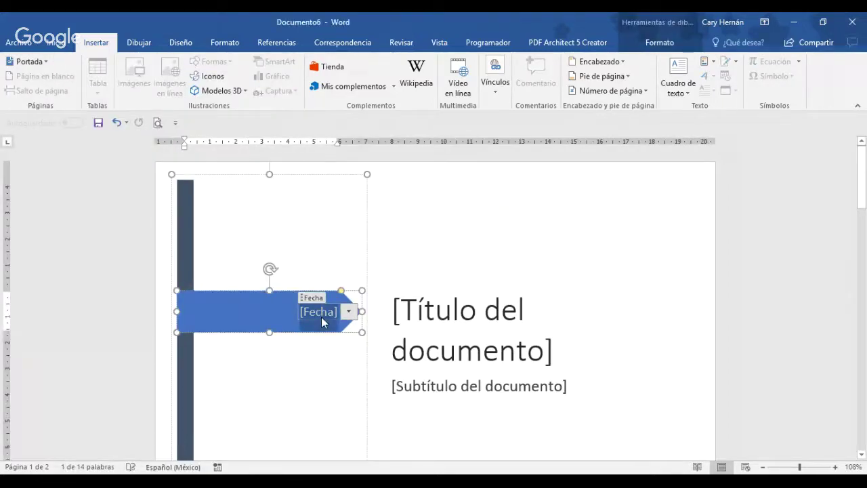
pyautogui.write('21-01')
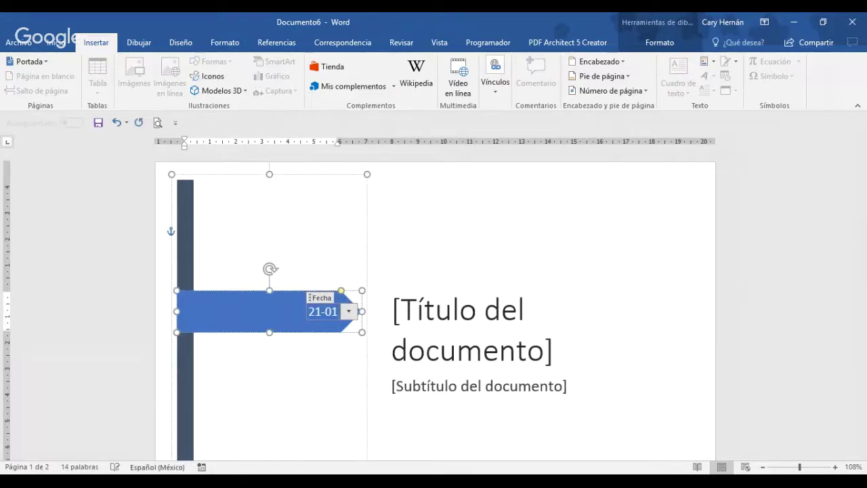
pyautogui.write('-2018')
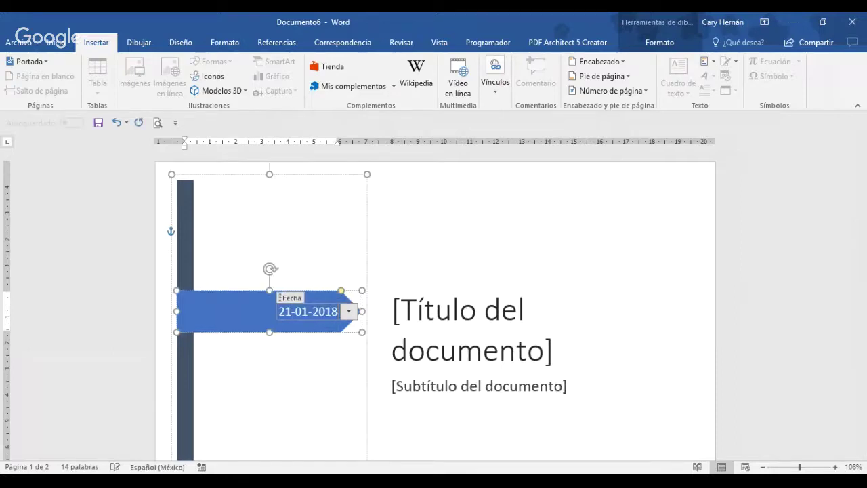
pyautogui.press('Home')
pyautogui.press('Delete')
pyautogui.write('3')
# Set the cover title to 'Proyecto integrador' and type REUTILIZANDO in the subtitle.
pyautogui.click(494, 317)
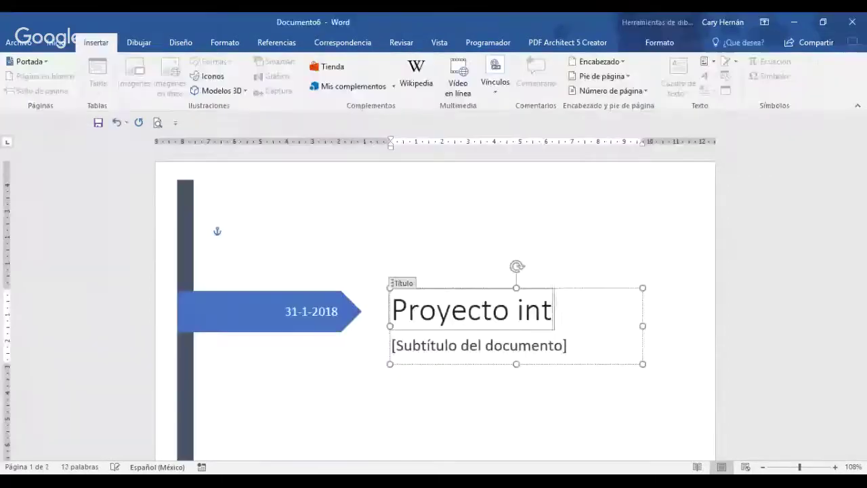
pyautogui.write('egrador')
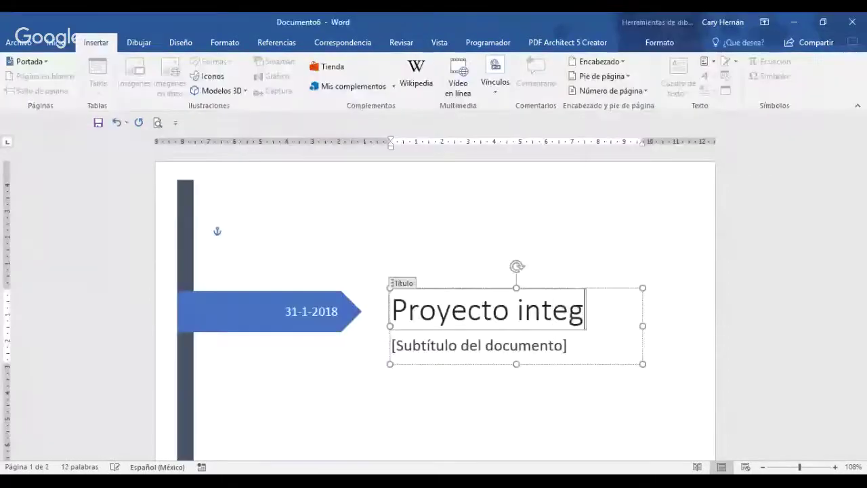
pyautogui.click(450, 397)
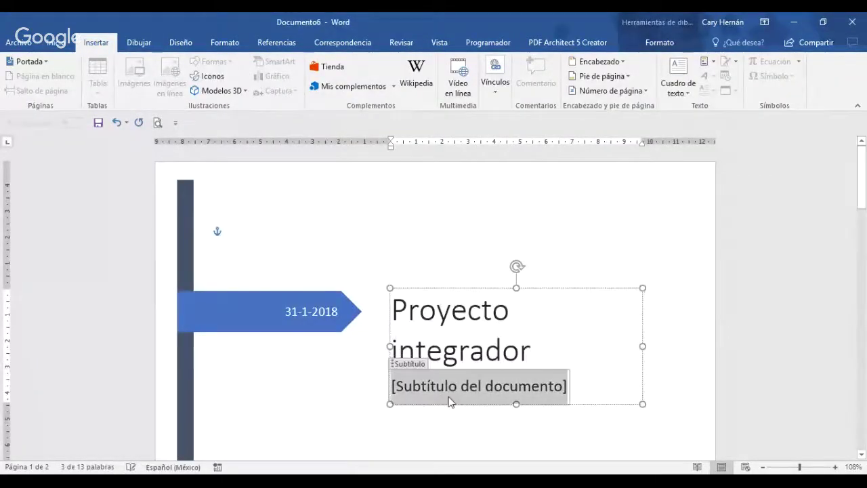
pyautogui.press('Delete')
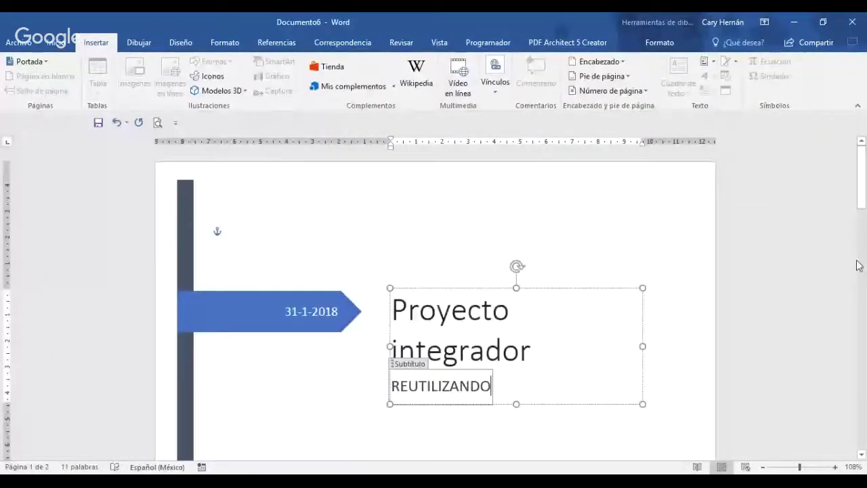
pyautogui.moveTo(862, 197); pyautogui.dragTo(865, 311)
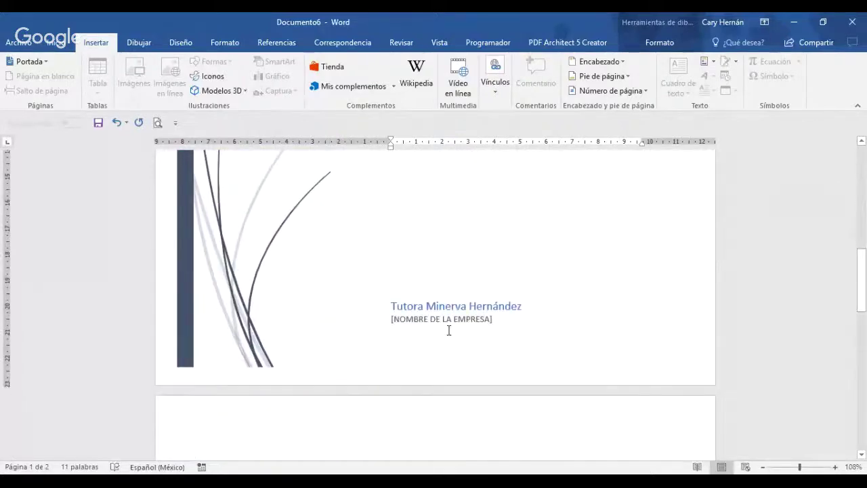
# Enter the facilitator's name in the company placeholder and return to the document start.
pyautogui.click(448, 330)
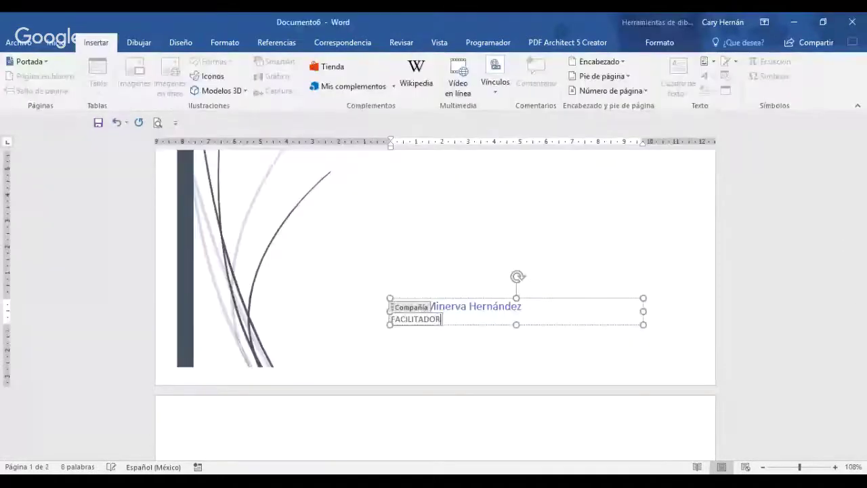
pyautogui.write('ANE DE')
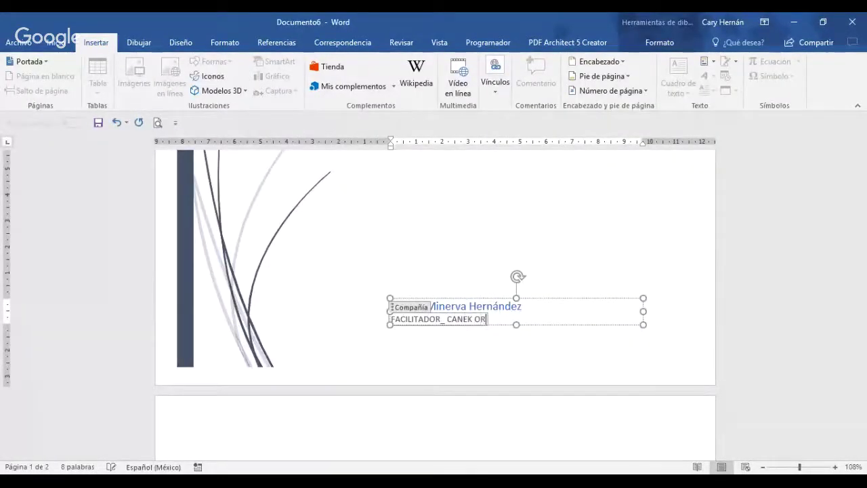
pyautogui.press('BackSpace')
pyautogui.press('BackSpace')
pyautogui.press('BackSpace')
pyautogui.press('BackSpace')
pyautogui.press('BackSpace')
pyautogui.press('BackSpace')
pyautogui.press('BackSpace')
pyautogui.press('BackSpace')
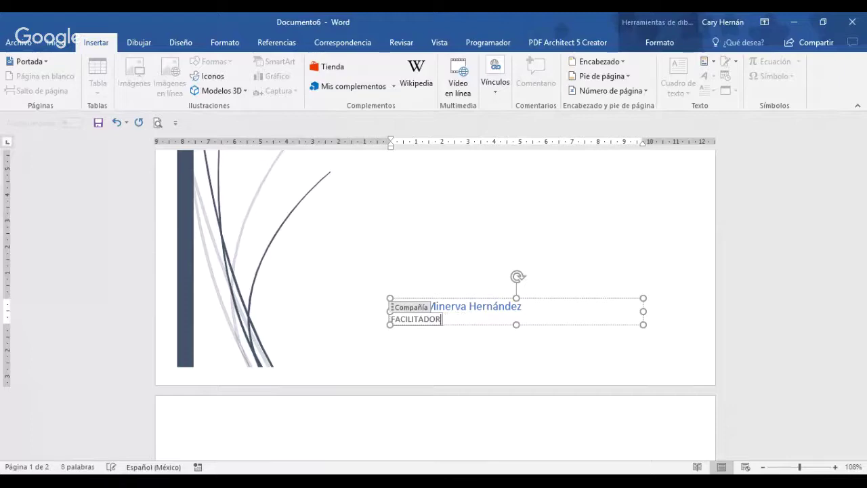
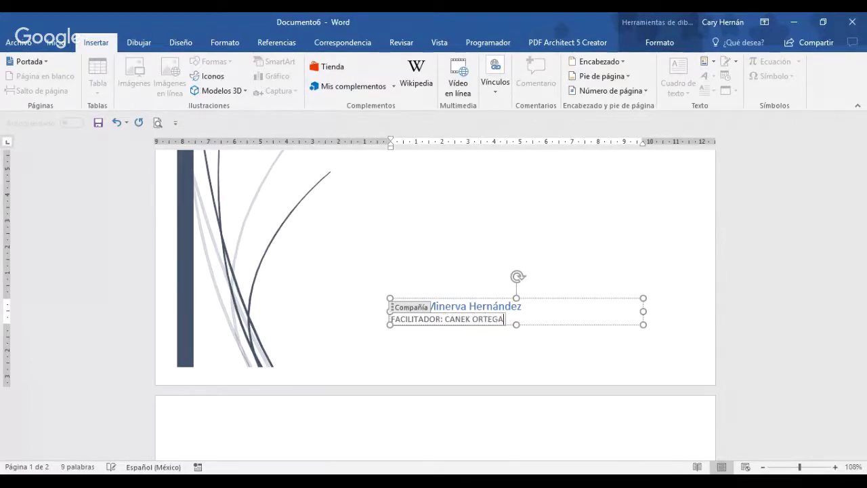
pyautogui.hotkey('ctrl', 'Home')
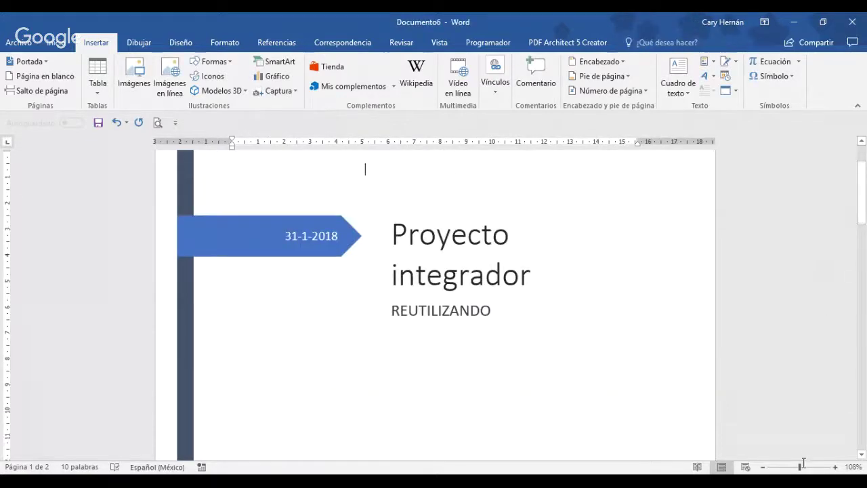
# Zoom out and add a Título 1 heading ending ': REUTILIZANDO' on page 2.
pyautogui.moveTo(799, 467); pyautogui.dragTo(791, 467)
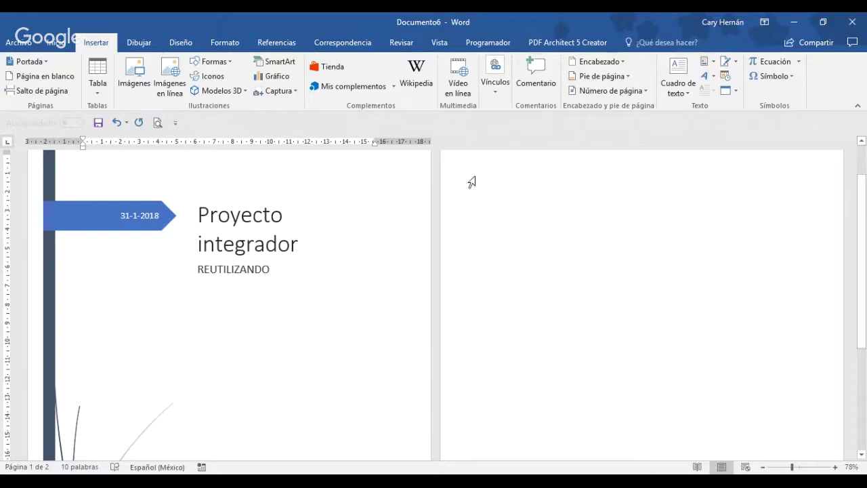
pyautogui.moveTo(862, 214); pyautogui.dragTo(862, 316)
pyautogui.scroll(8, 566, 289)
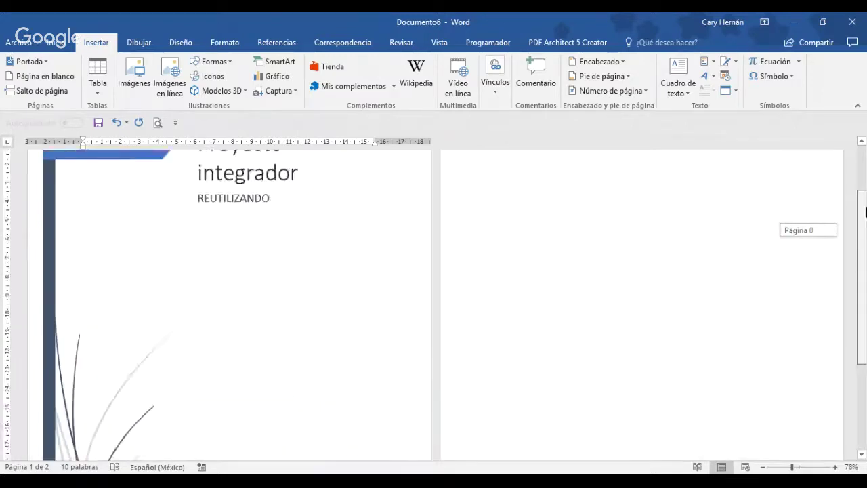
pyautogui.click(566, 289)
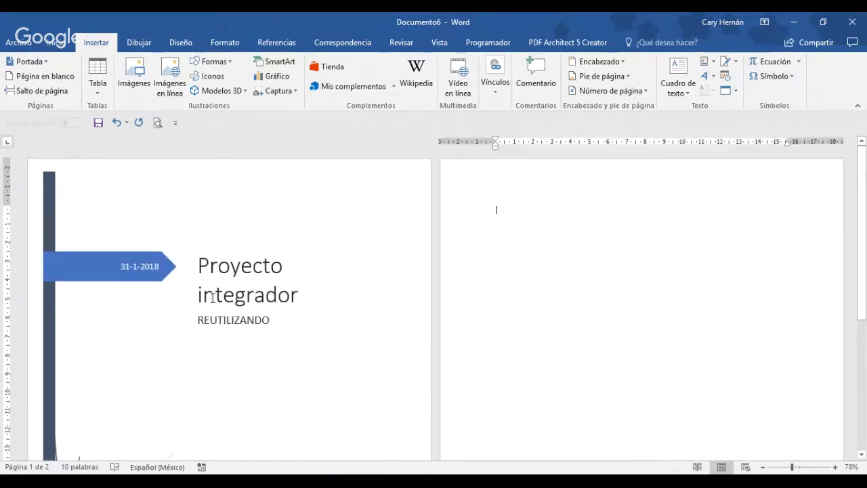
pyautogui.click(55, 42)
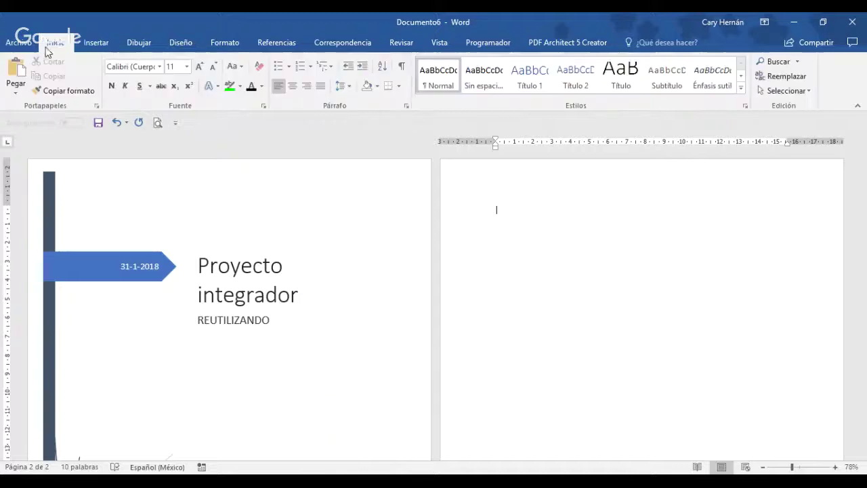
pyautogui.click(548, 77)
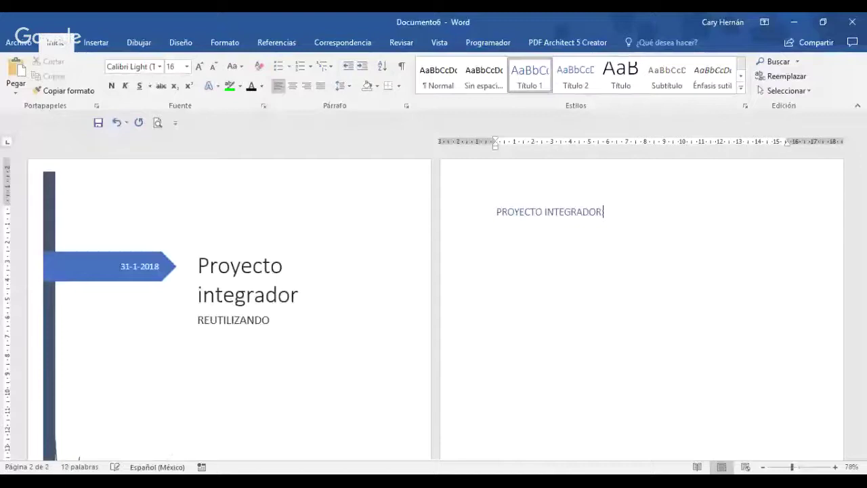
pyautogui.write(': REUTILIZAN')
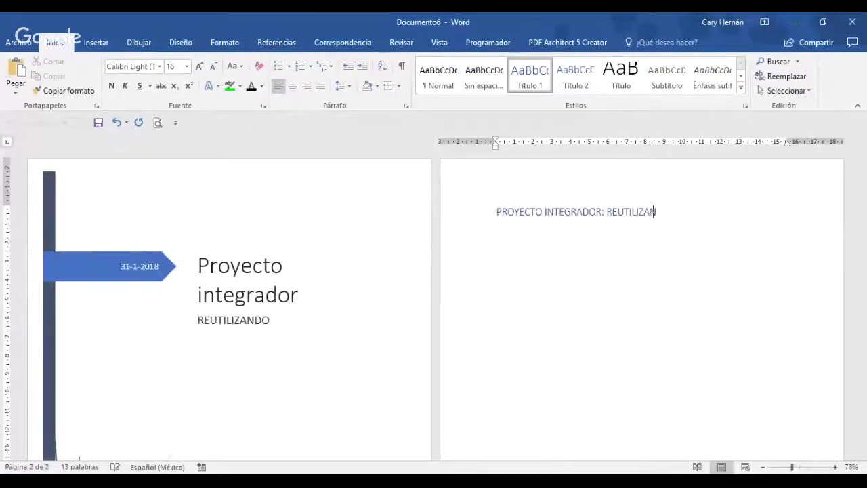
pyautogui.write('DO')
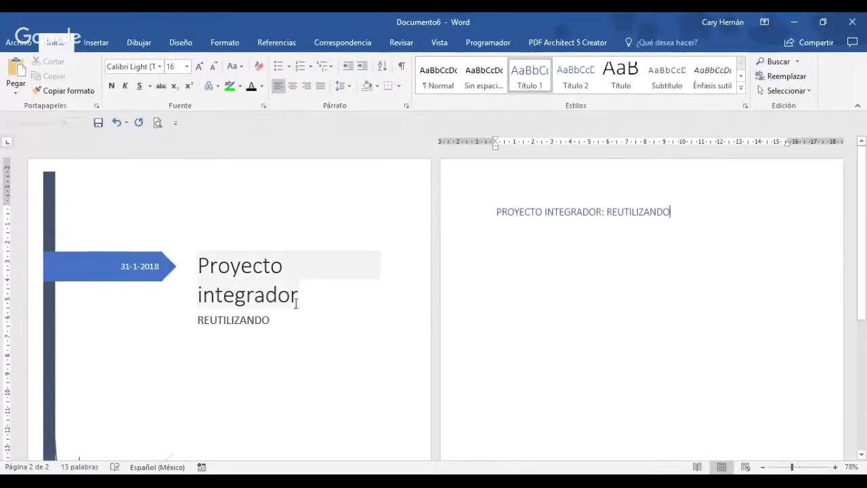
# Add M11 to the cover title and the page 2 heading, then start a new paragraph.
pyautogui.click(297, 298)
pyautogui.write('M11')
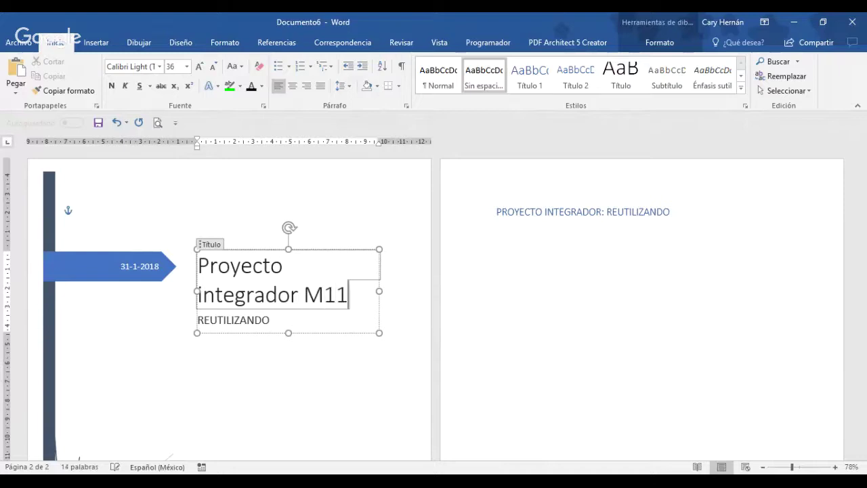
pyautogui.click(602, 214)
pyautogui.write('M11')
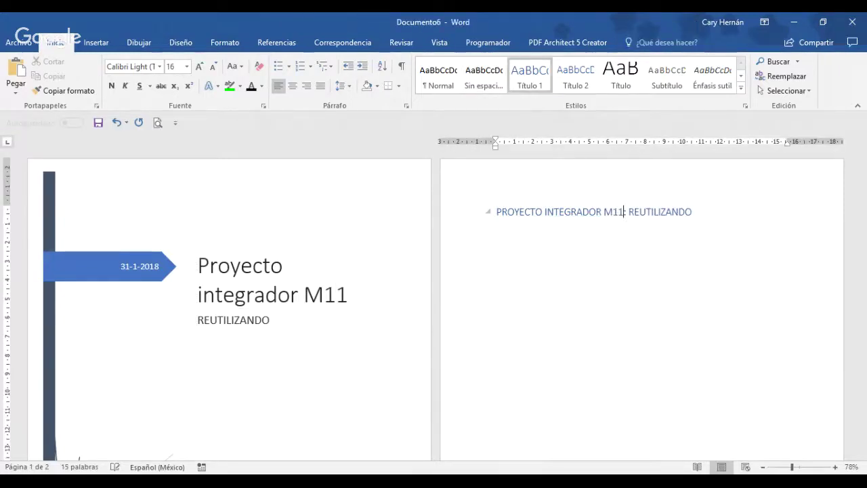
pyautogui.write(':')
pyautogui.press('End')
pyautogui.press('Return')
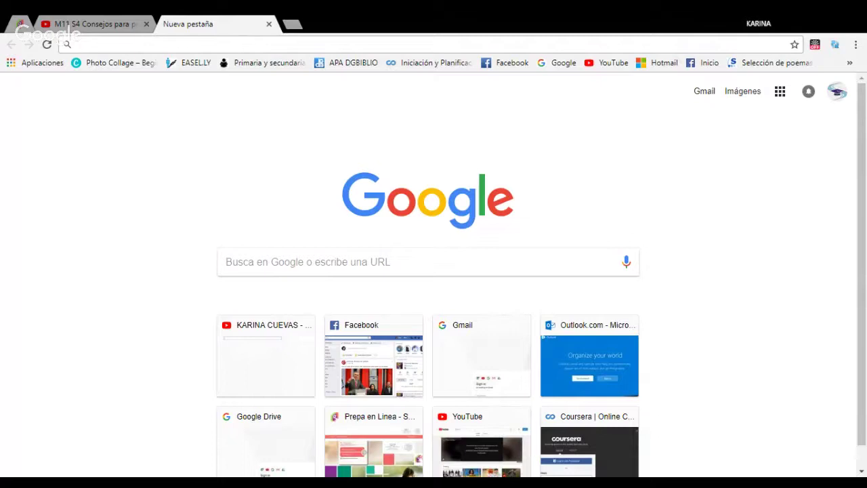
# Open Google Drive from the apps grid and upload Proyecto integrador_MUESTRA.mp4 via NUEVO > Subir archivo.
pyautogui.click(780, 92)
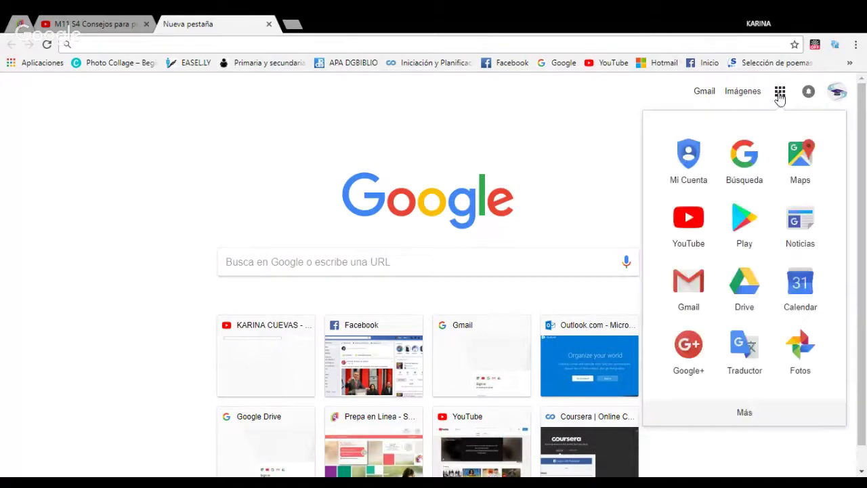
pyautogui.click(750, 282)
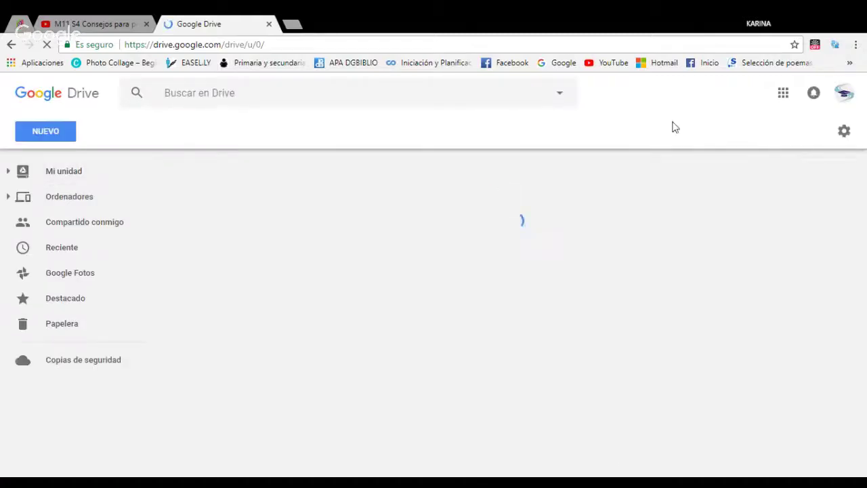
pyautogui.click(49, 133)
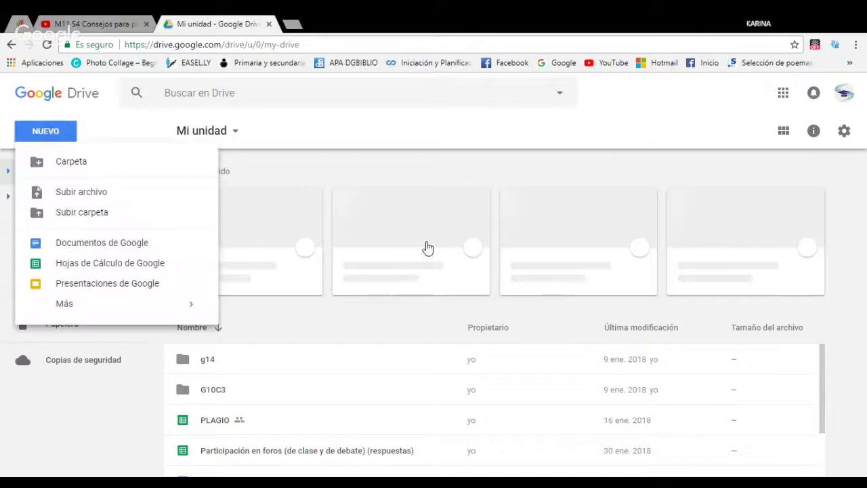
pyautogui.click(91, 194)
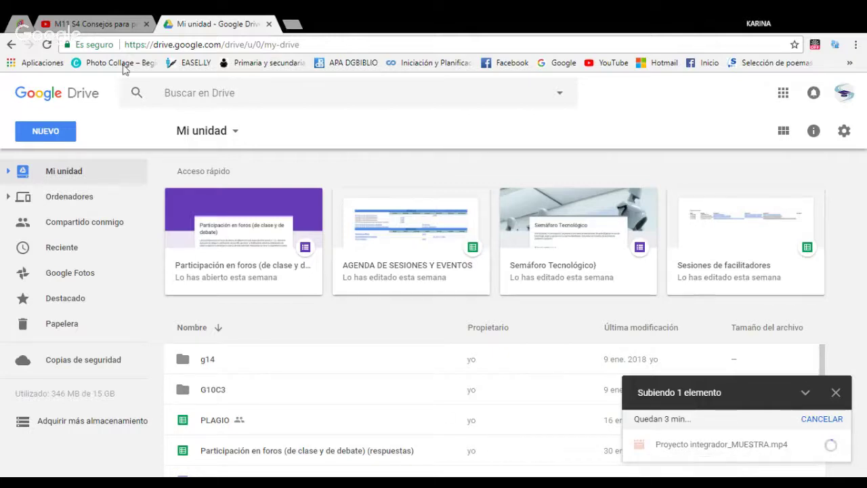
pyautogui.click(51, 134)
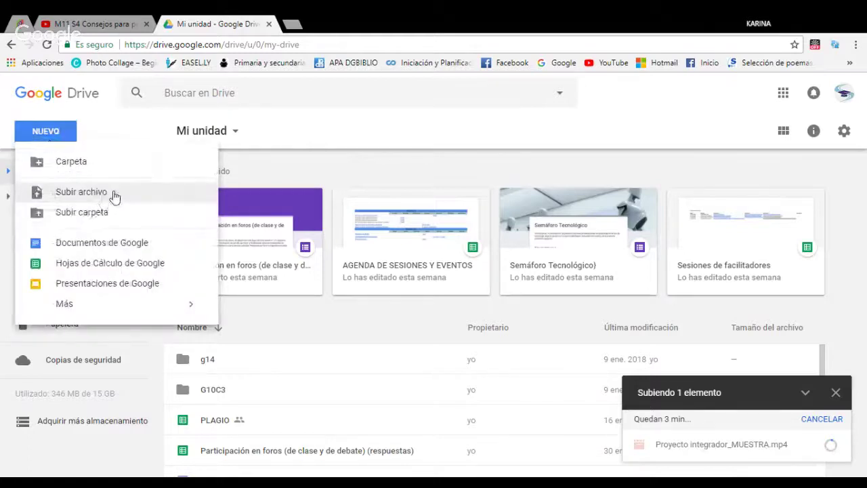
pyautogui.click(114, 194)
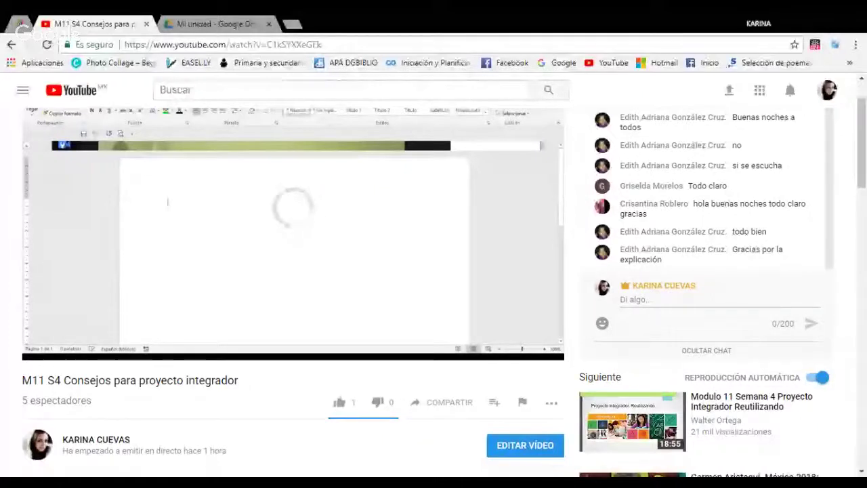
# Reload the YouTube live-stream page twice, checking Drive upload progress in between.
pyautogui.click(44, 46)
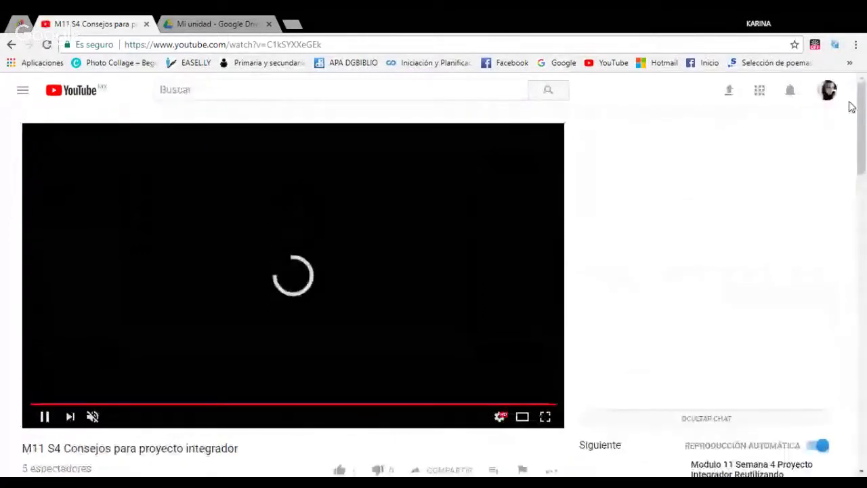
pyautogui.moveTo(862, 119); pyautogui.dragTo(865, 154)
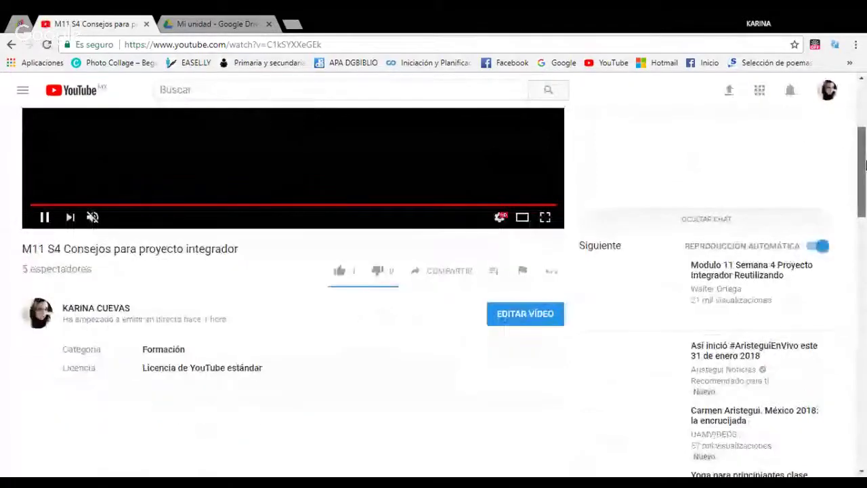
pyautogui.moveTo(866, 155); pyautogui.dragTo(865, 119)
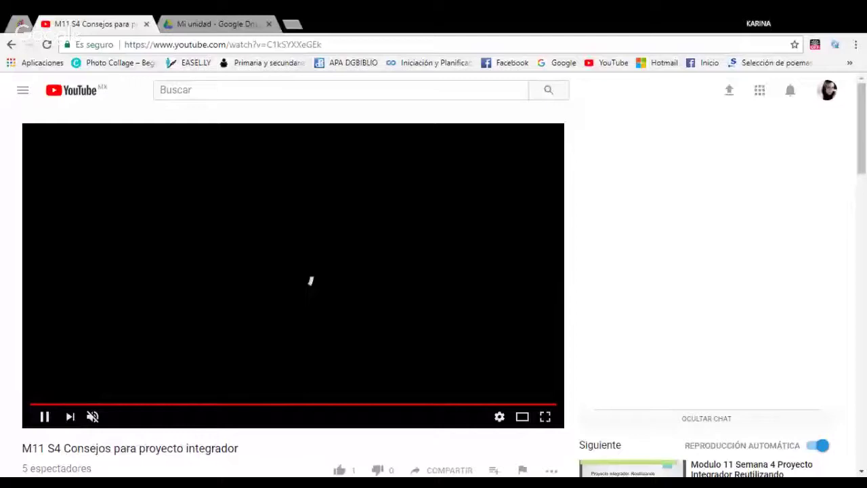
pyautogui.click(215, 24)
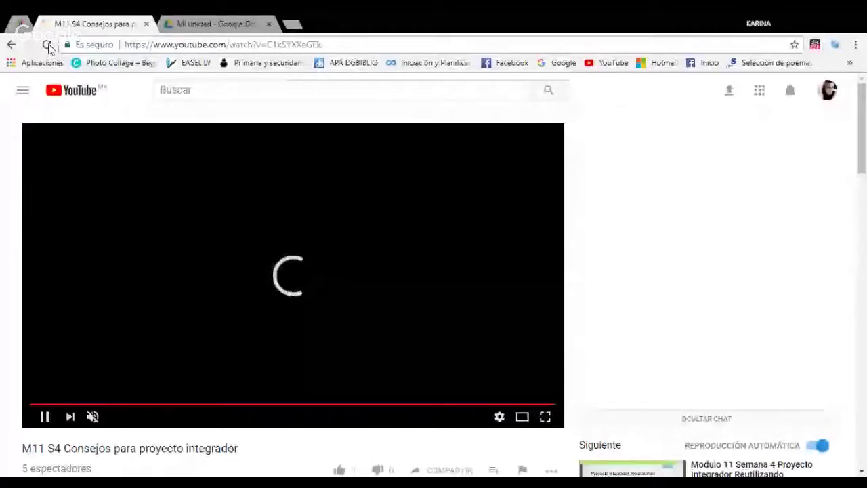
pyautogui.click(47, 45)
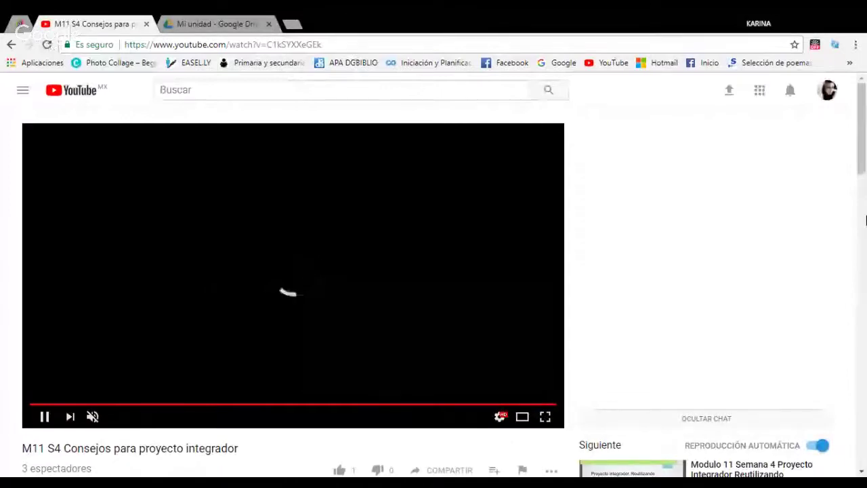
pyautogui.moveTo(866, 220); pyautogui.dragTo(864, 269)
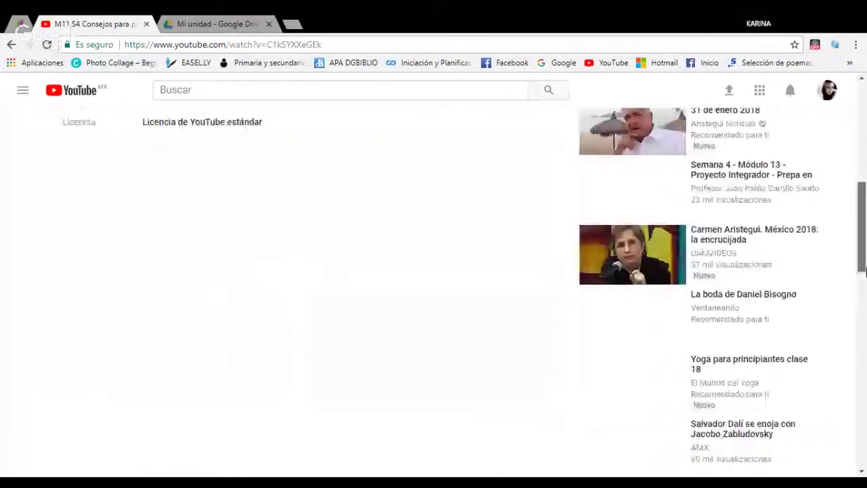
pyautogui.hotkey('ctrl', 'Tab')
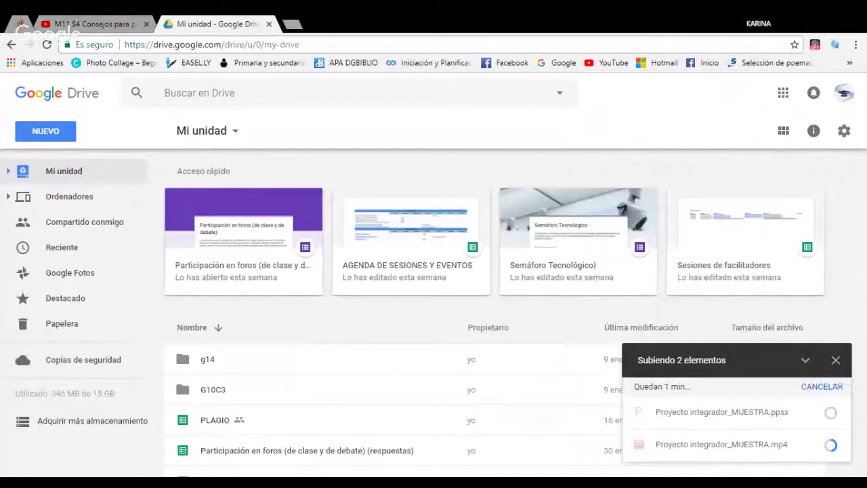
# Check the YouTube stream, then view the third tab loading My Drive for the other account.
pyautogui.click(97, 27)
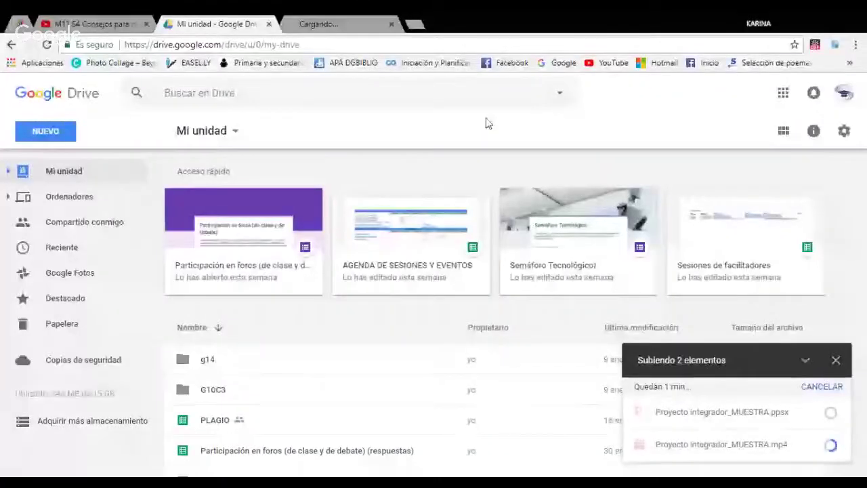
pyautogui.click(316, 24)
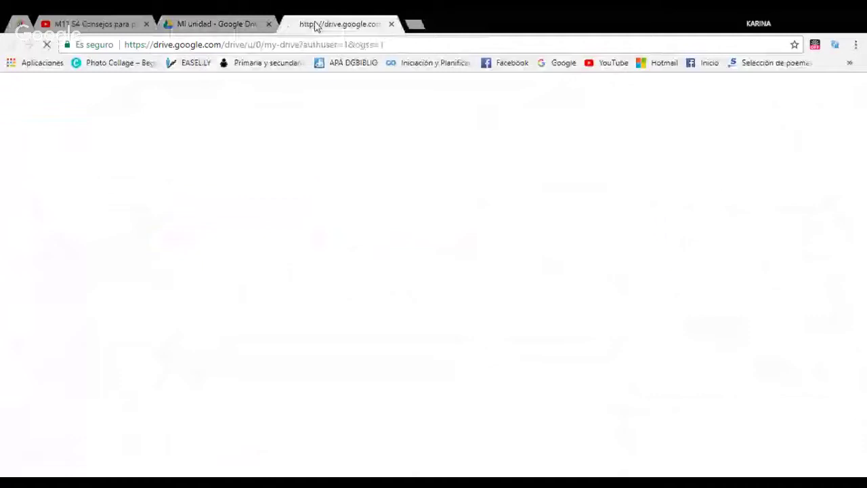
# Close the extra Drive tab, reload the YouTube live stream, and go back to Mi unidad.
pyautogui.middleClick(315, 25)
pyautogui.click(97, 25)
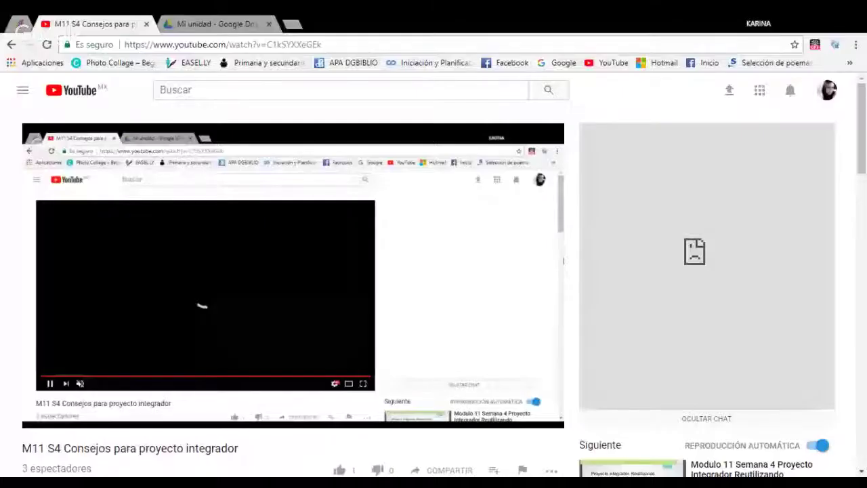
pyautogui.click(47, 44)
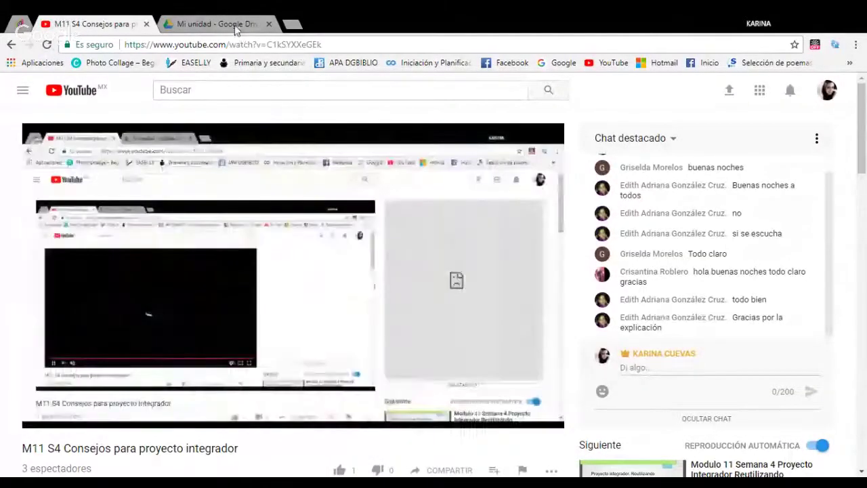
pyautogui.click(235, 28)
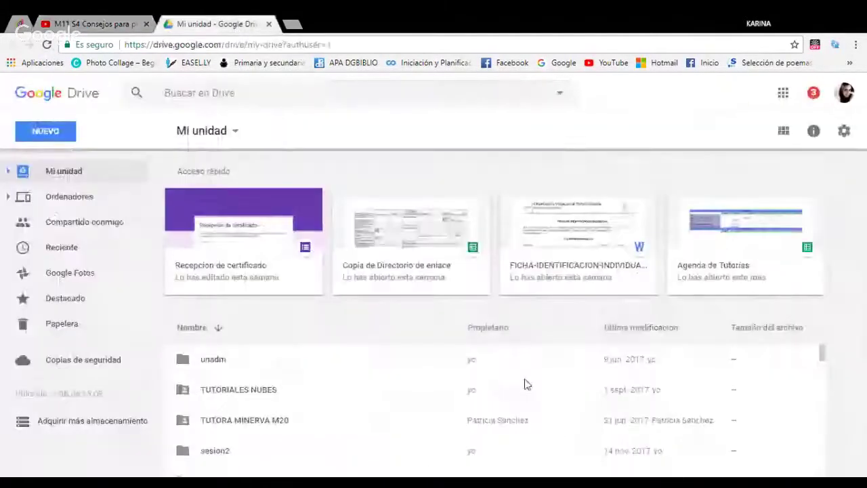
# Start uploading two more files from the computer through NUEVO > Subir archivo.
pyautogui.click(44, 133)
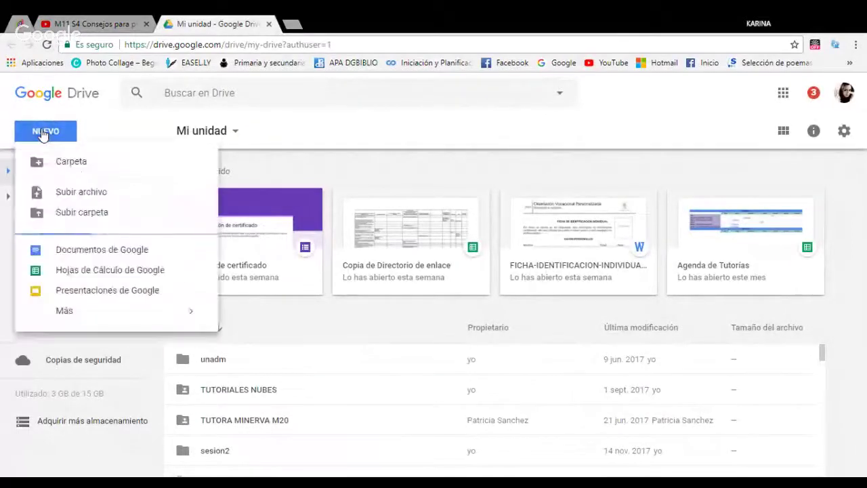
pyautogui.click(81, 192)
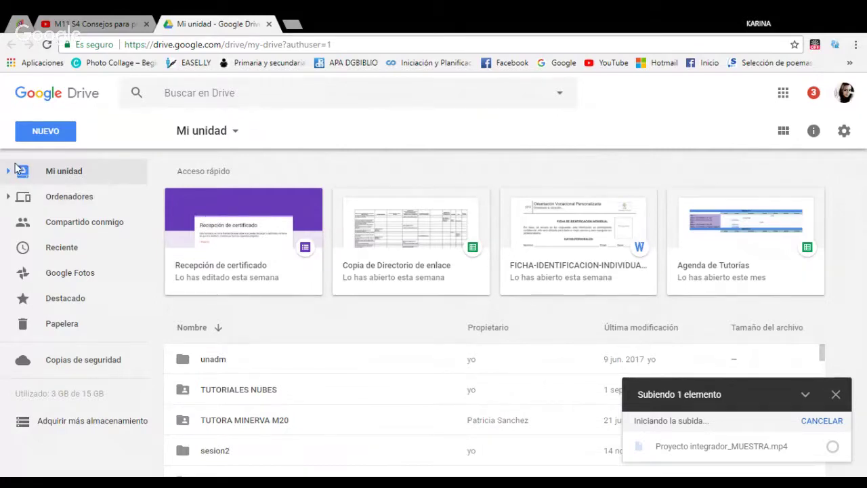
pyautogui.click(46, 133)
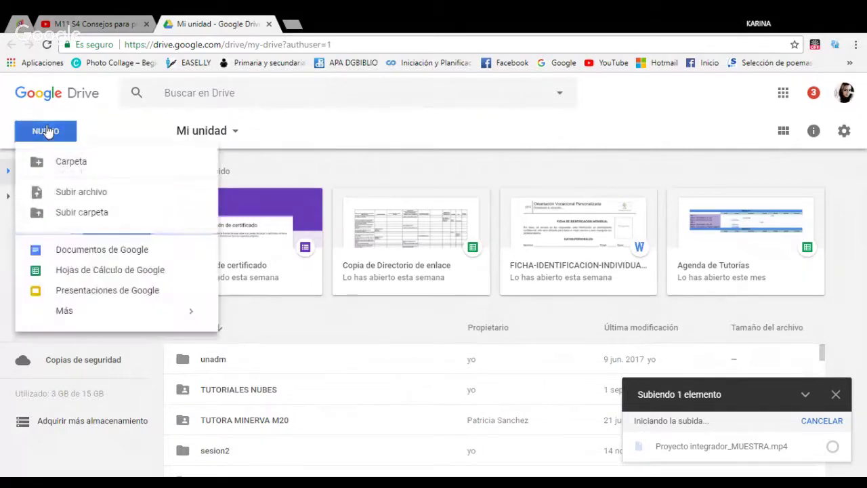
pyautogui.click(90, 196)
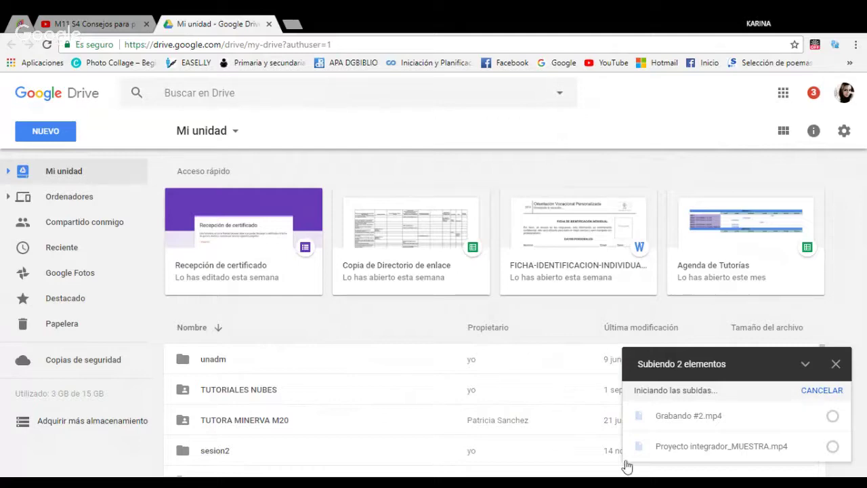
# Alternate between the live stream and Drive, briefly unmuting and re-muting the player.
pyautogui.click(113, 23)
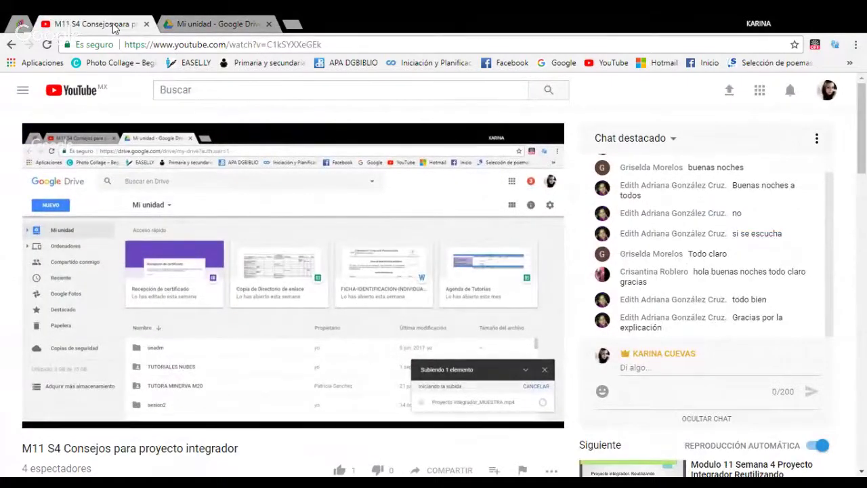
pyautogui.click(229, 22)
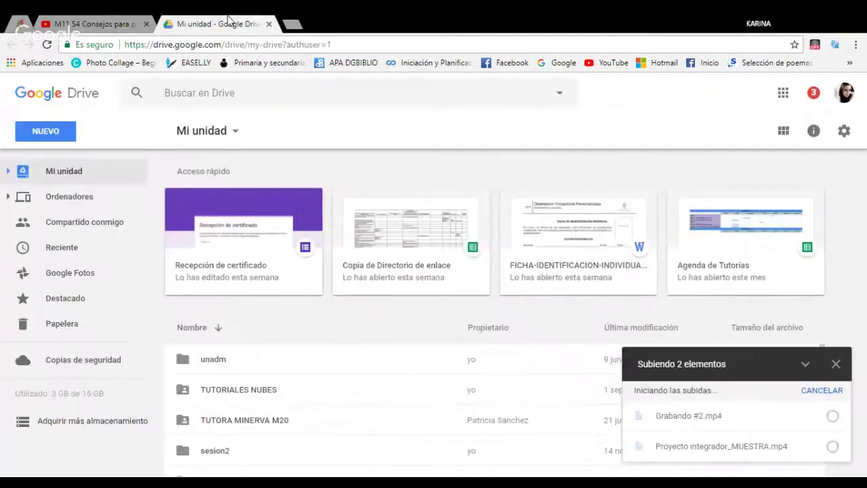
pyautogui.click(76, 22)
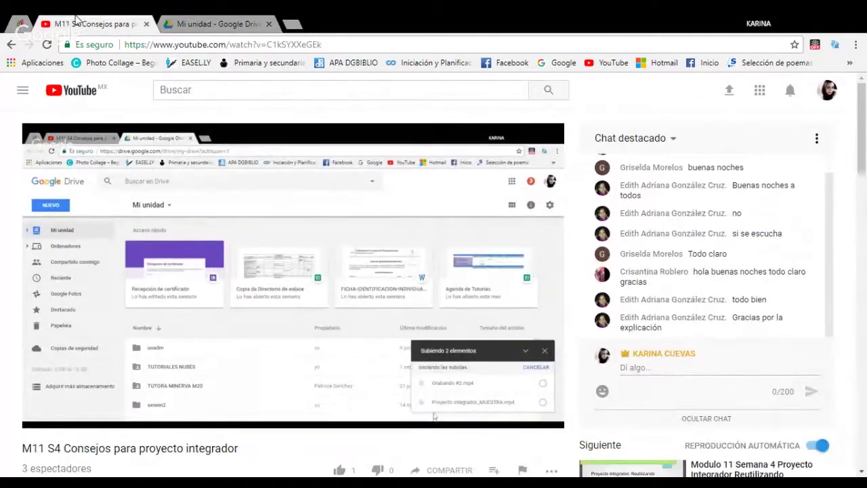
pyautogui.click(200, 23)
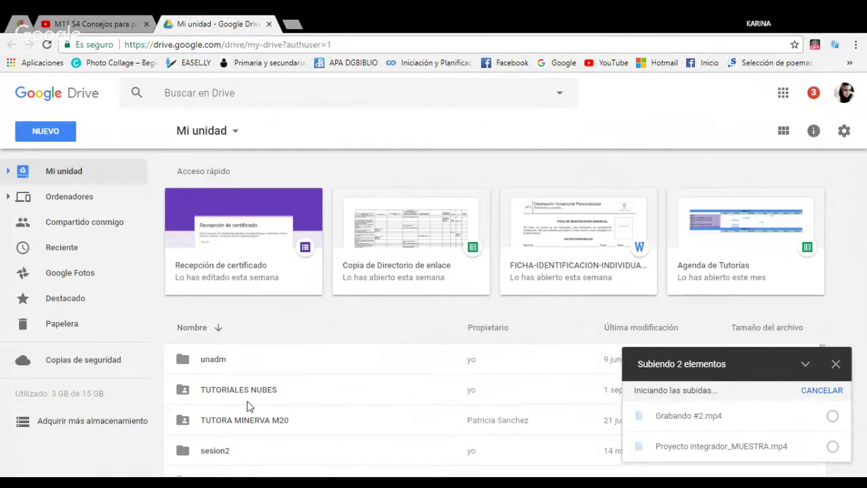
pyautogui.click(117, 22)
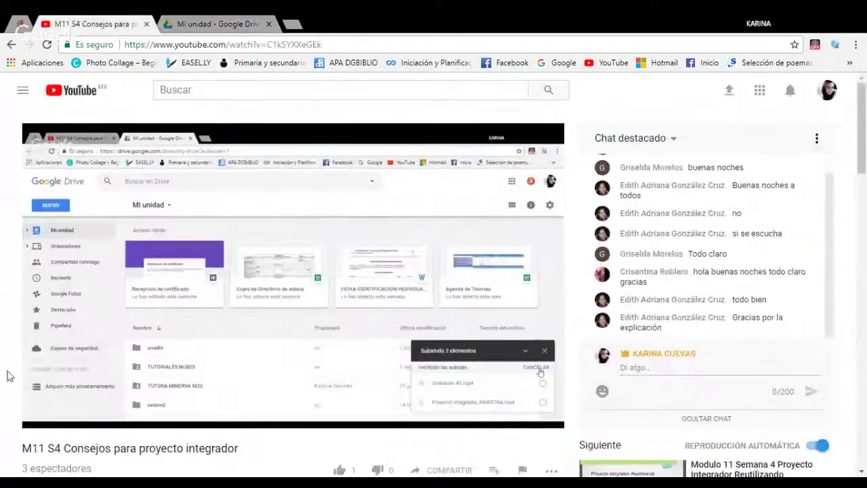
pyautogui.click(91, 417)
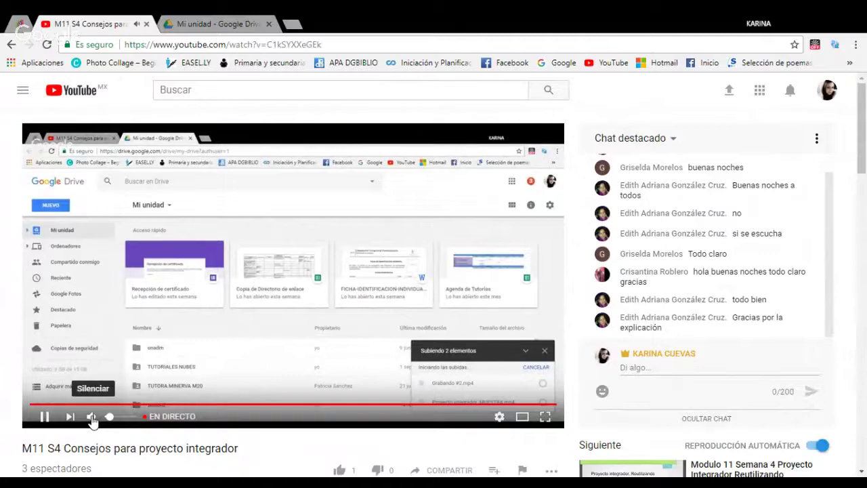
pyautogui.click(92, 417)
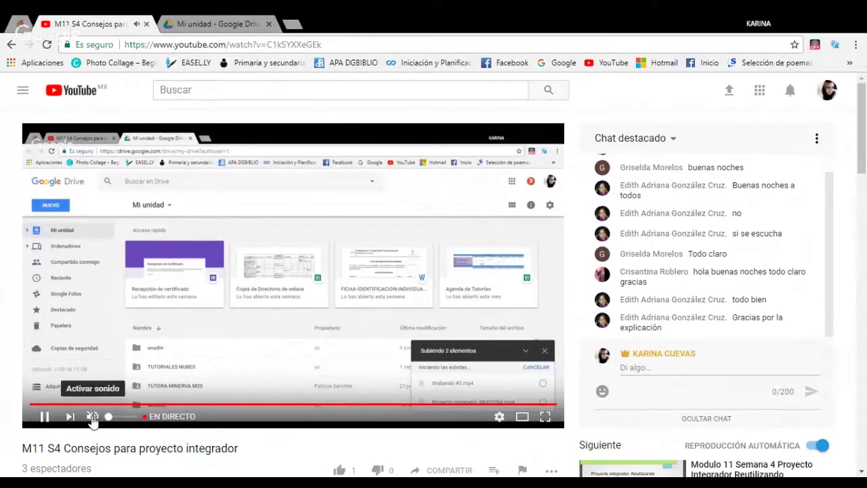
pyautogui.click(236, 21)
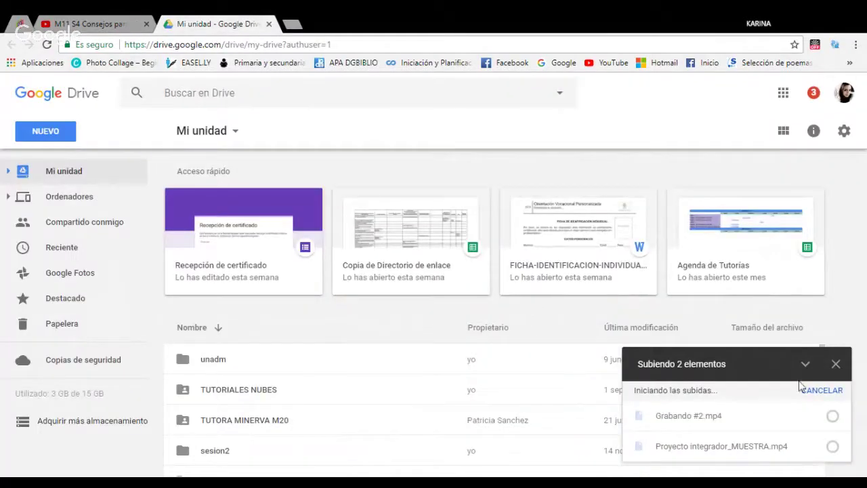
# Cancel both pending uploads, Grabando #2.mp4 and Proyecto integrador_MUESTRA.mp4.
pyautogui.click(836, 365)
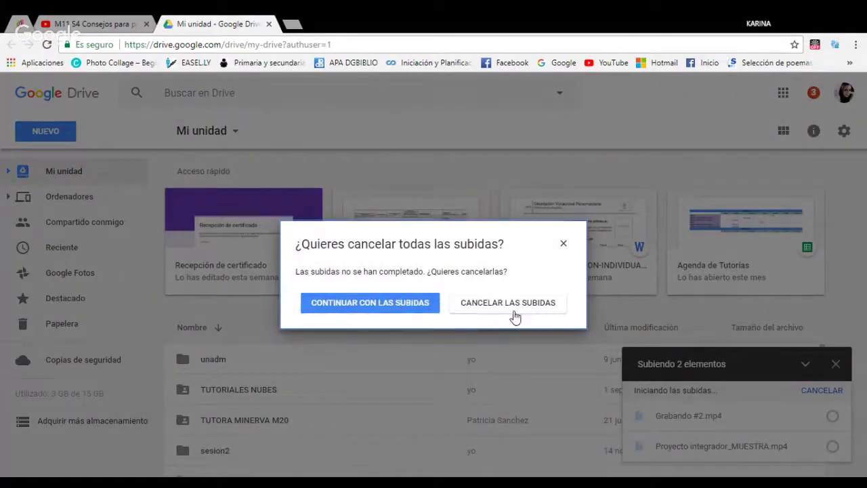
pyautogui.click(518, 316)
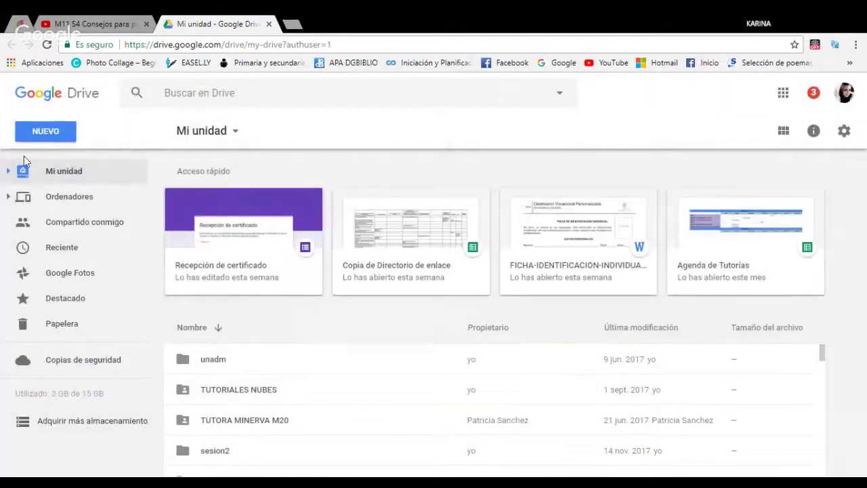
pyautogui.click(59, 135)
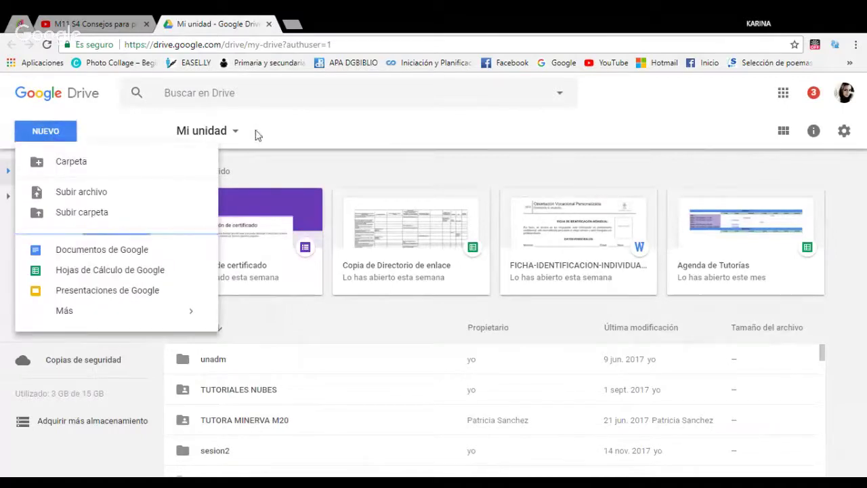
# Open the Classroom folder from My Drive, then its FASES 4 y5 UNIDAD 3 subfolder.
pyautogui.click(353, 164)
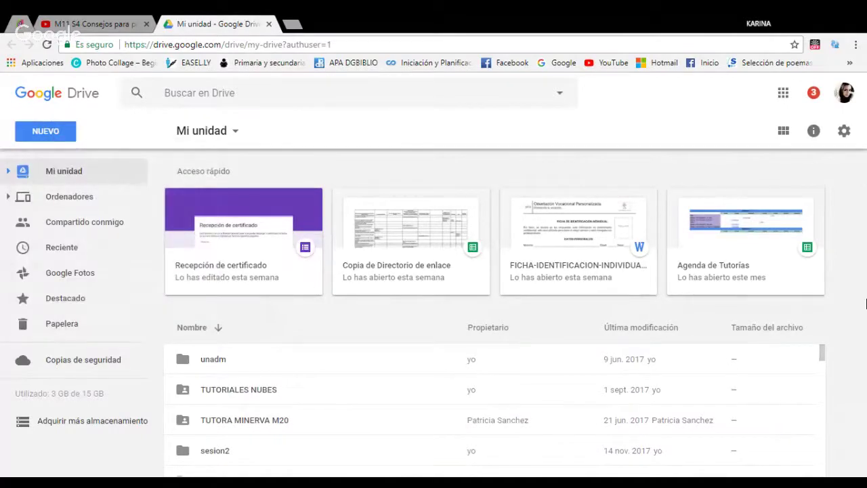
pyautogui.scroll(-5, 822, 366)
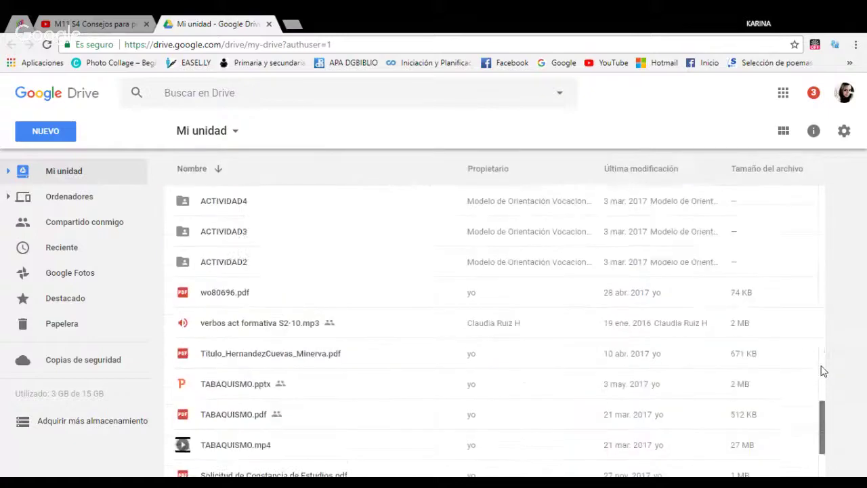
pyautogui.moveTo(824, 382); pyautogui.dragTo(824, 350)
pyautogui.scroll(3, 823, 347)
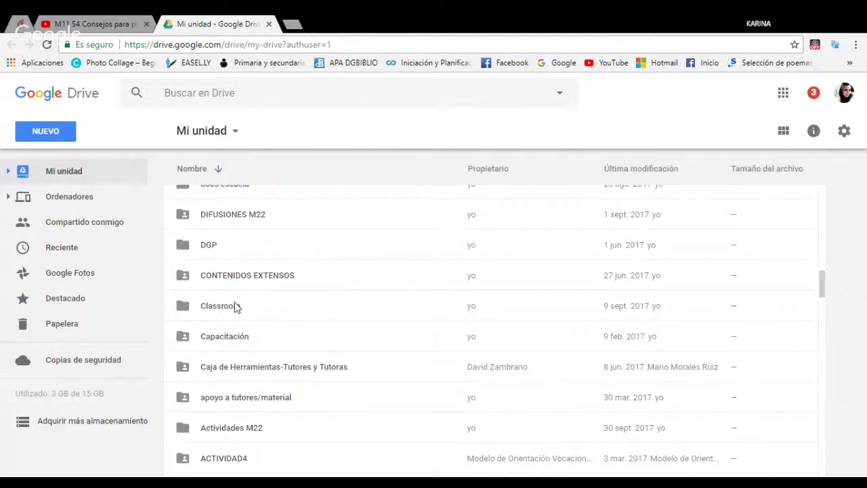
pyautogui.doubleClick(233, 305)
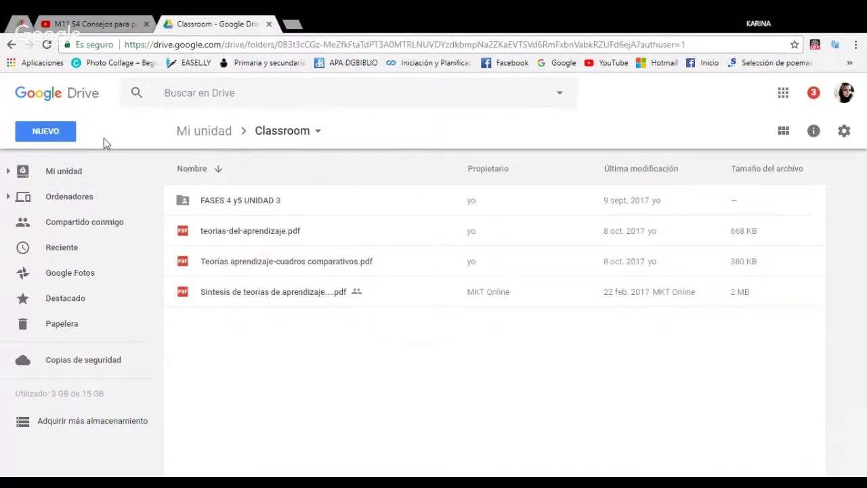
pyautogui.doubleClick(263, 202)
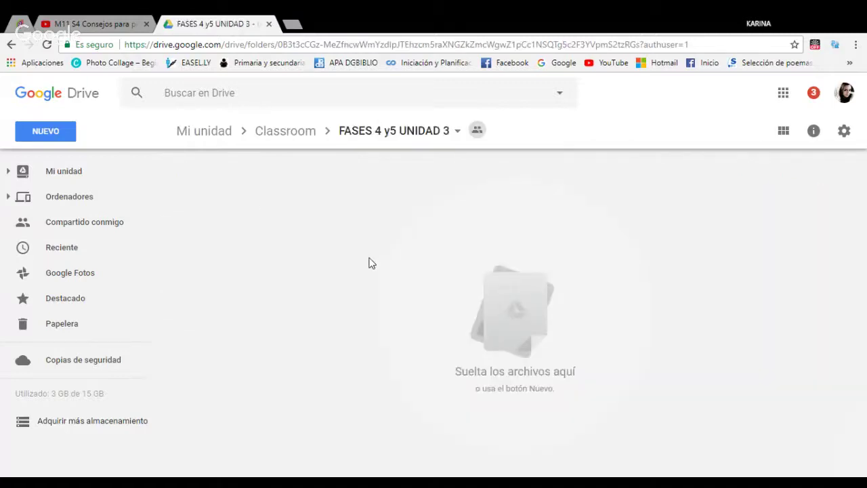
pyautogui.click(59, 136)
pyautogui.click(102, 194)
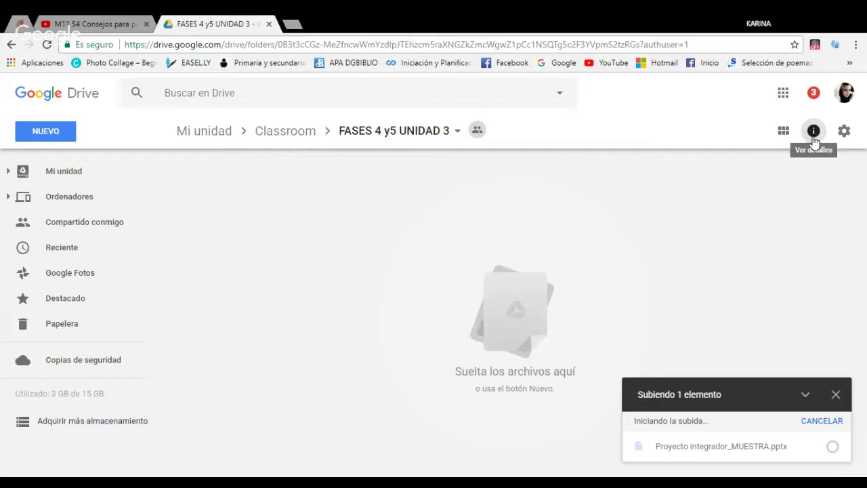
pyautogui.click(846, 93)
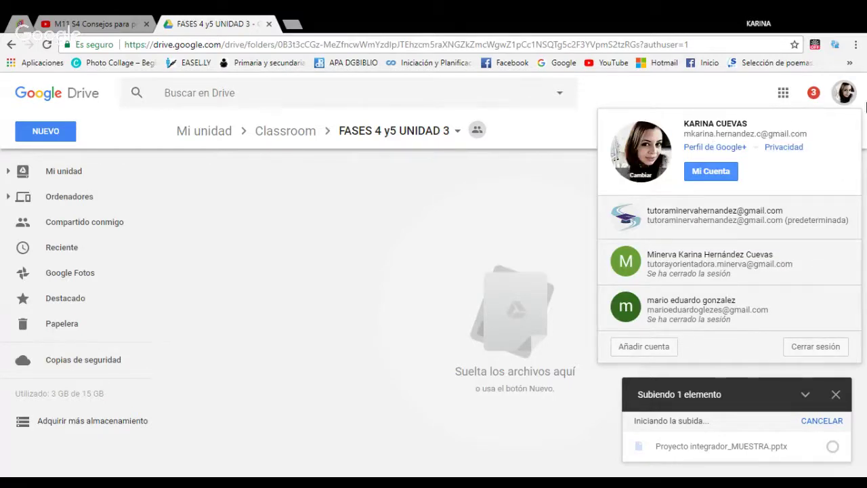
pyautogui.click(813, 93)
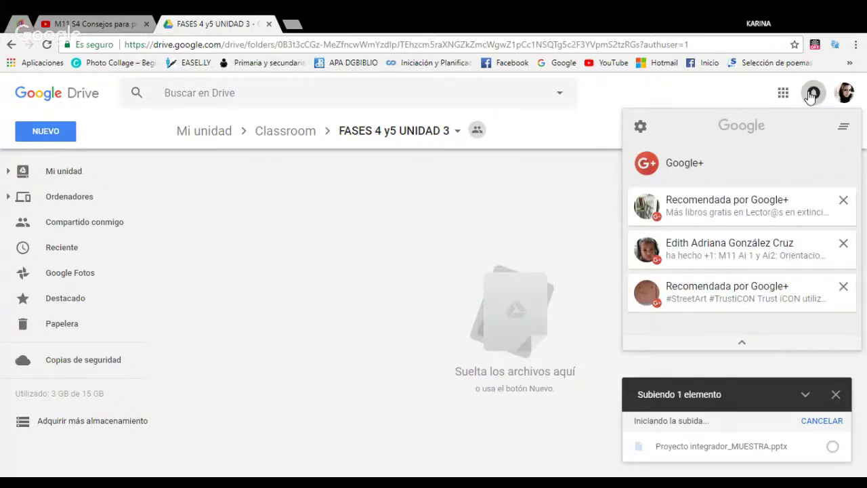
pyautogui.click(811, 93)
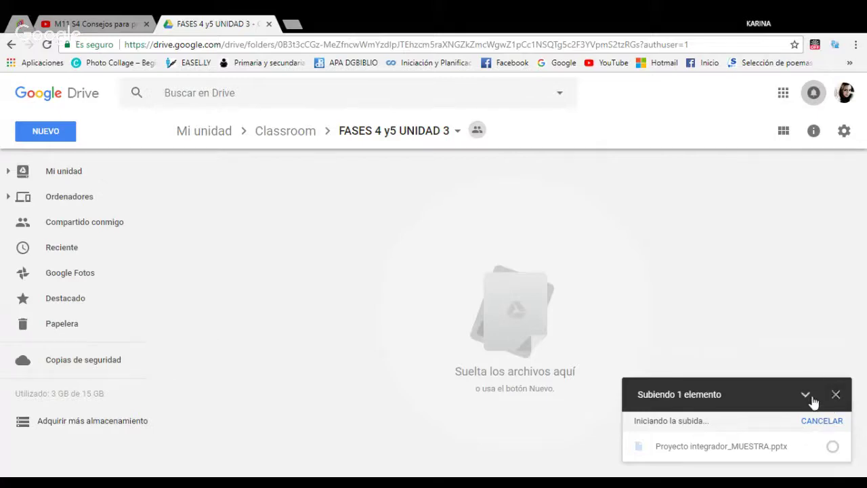
pyautogui.click(836, 395)
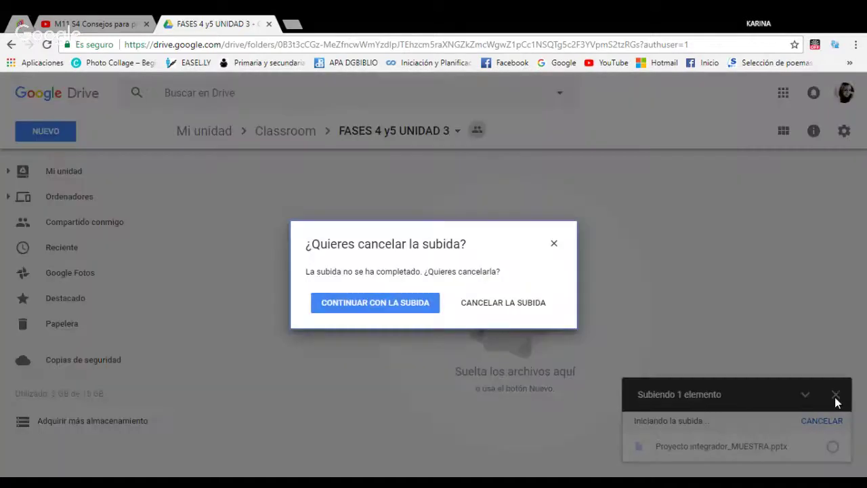
pyautogui.click(408, 317)
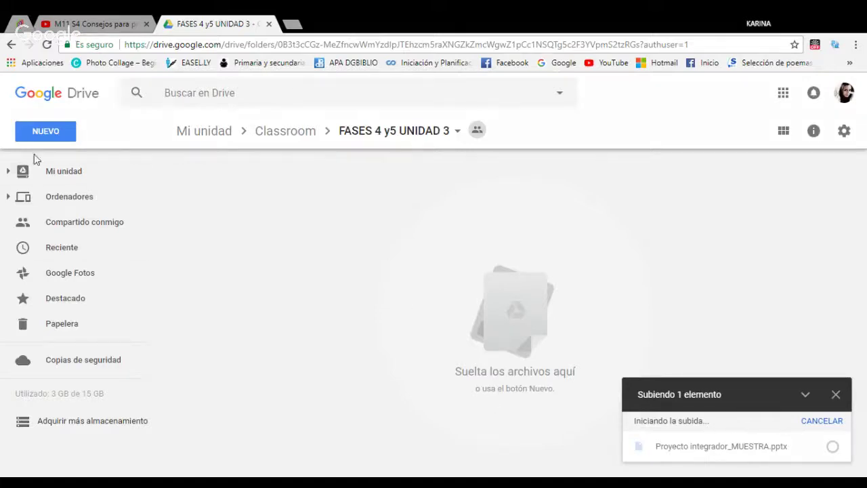
pyautogui.click(46, 44)
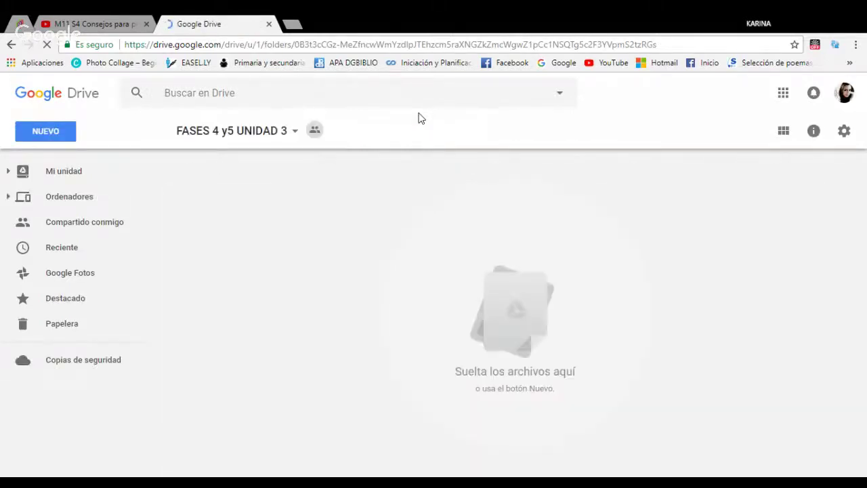
# Upload Proyecto integrador_MUESTRA.pptx (2 MB) to the folder and select it once finished.
pyautogui.click(52, 131)
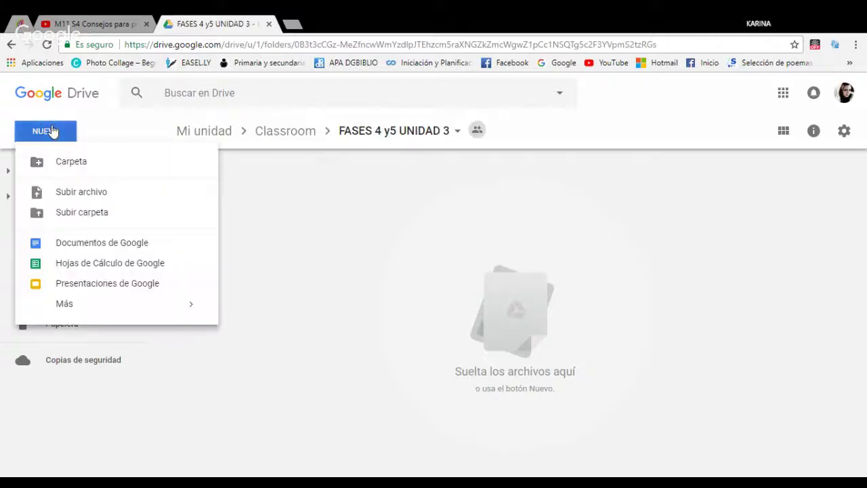
pyautogui.click(78, 196)
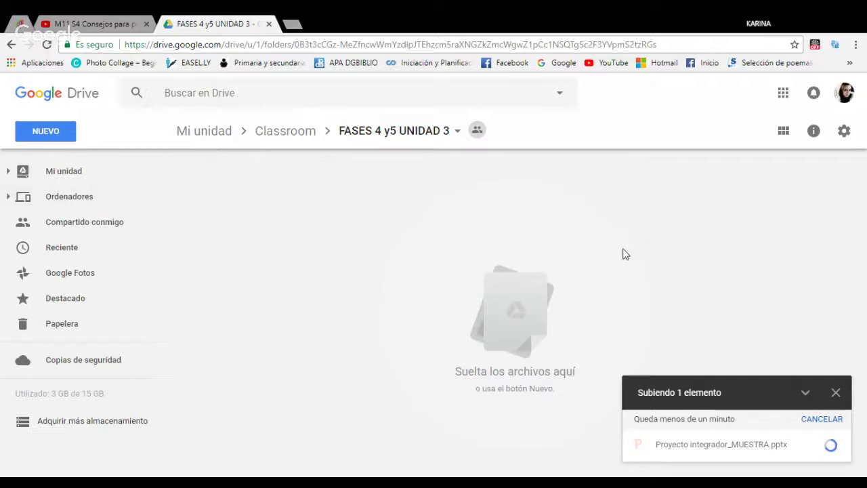
pyautogui.click(106, 21)
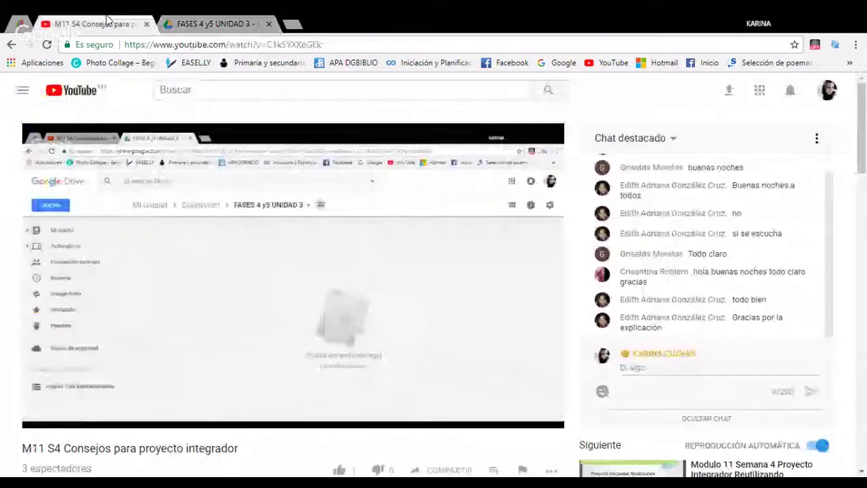
pyautogui.click(203, 23)
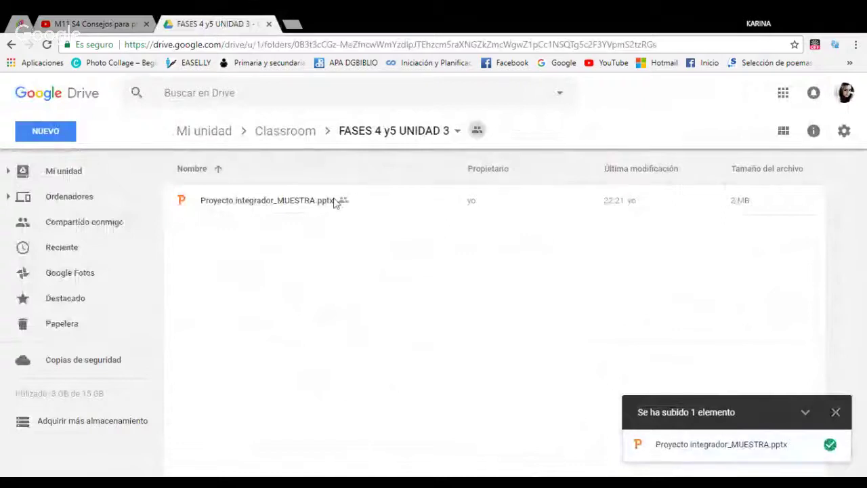
pyautogui.click(836, 412)
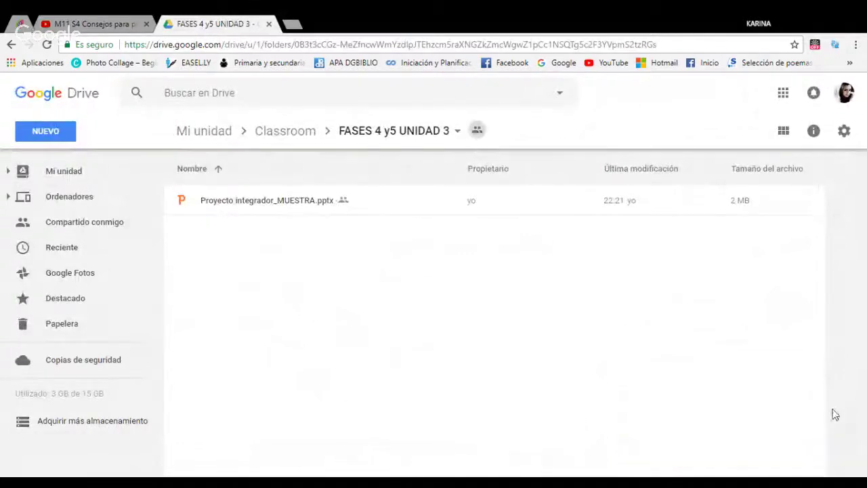
pyautogui.click(299, 204)
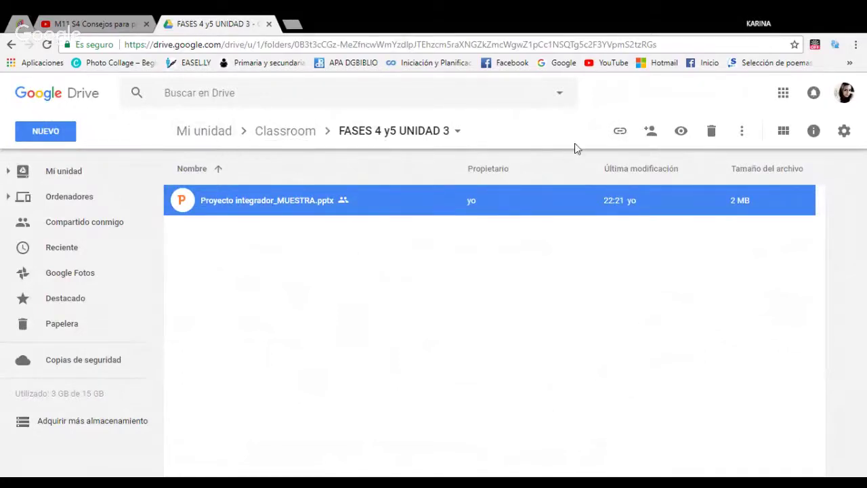
# Enable link sharing on Proyecto integrador_MUESTRA.pptx and copy the generated share URL.
pyautogui.click(621, 134)
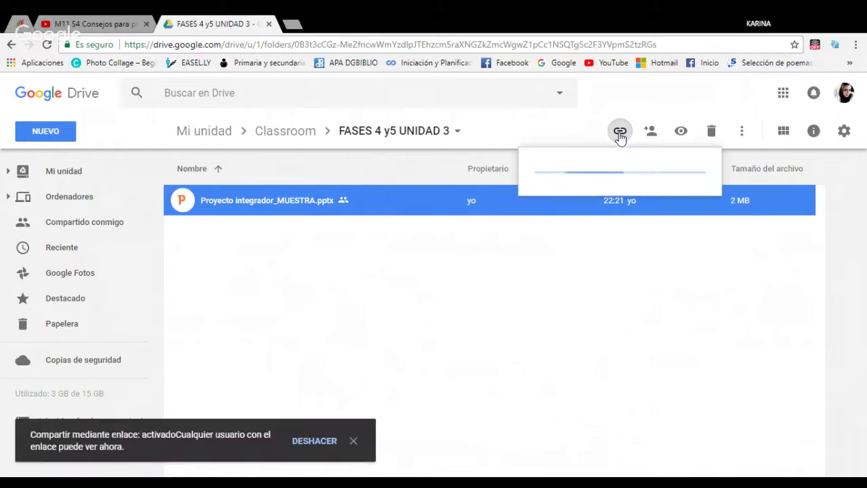
pyautogui.click(588, 207)
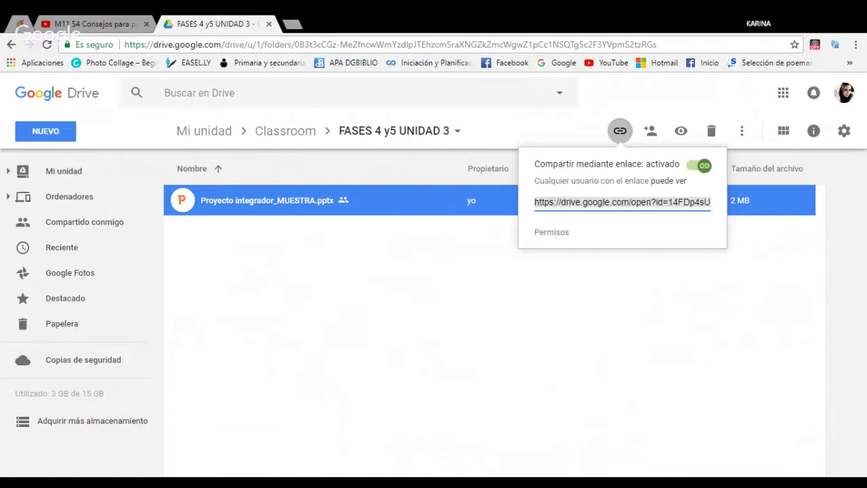
pyautogui.click(624, 207)
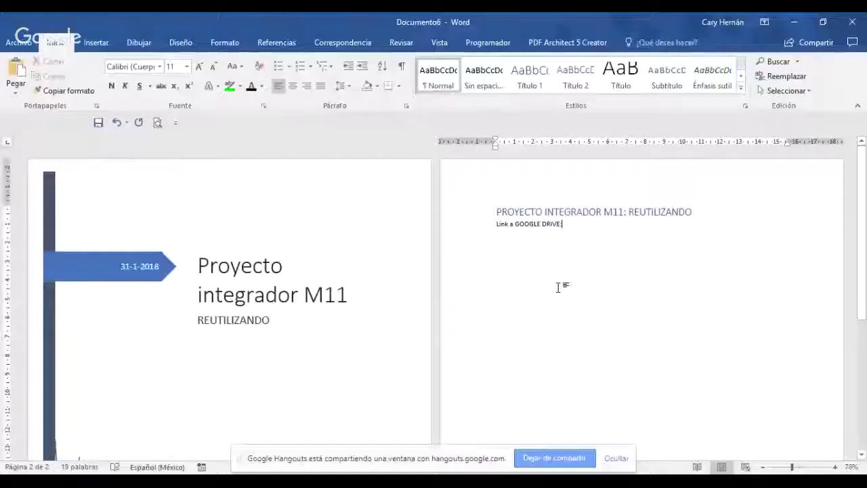
# Paste the Drive share link below 'Link a GOOGLE DRIVE:' on page two as a hyperlink.
pyautogui.press('Return')
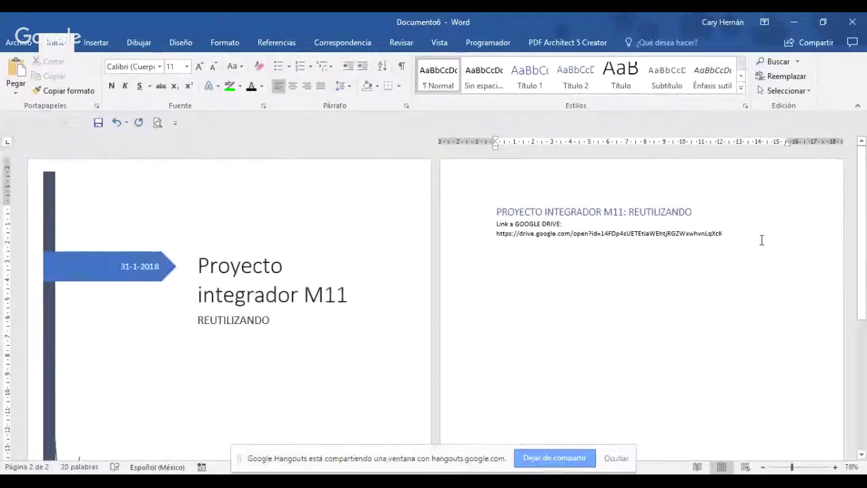
pyautogui.press('Return')
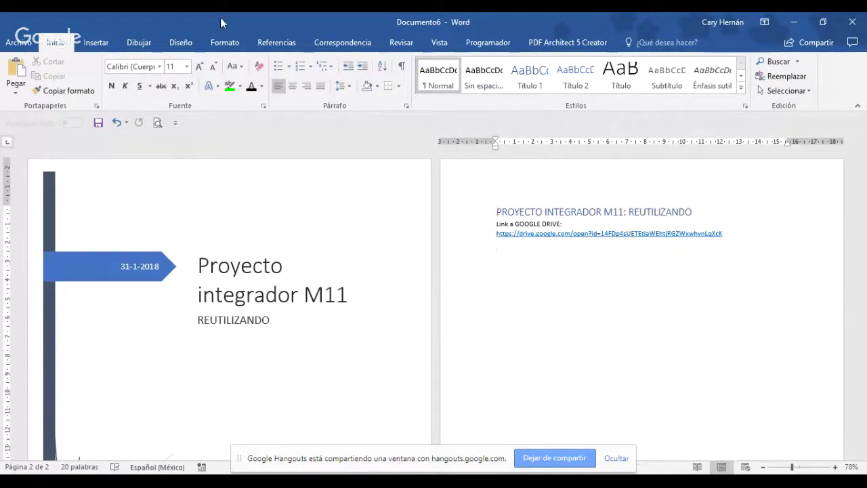
# Start Save As with the S4M11G10 folder as the destination.
pyautogui.click(19, 45)
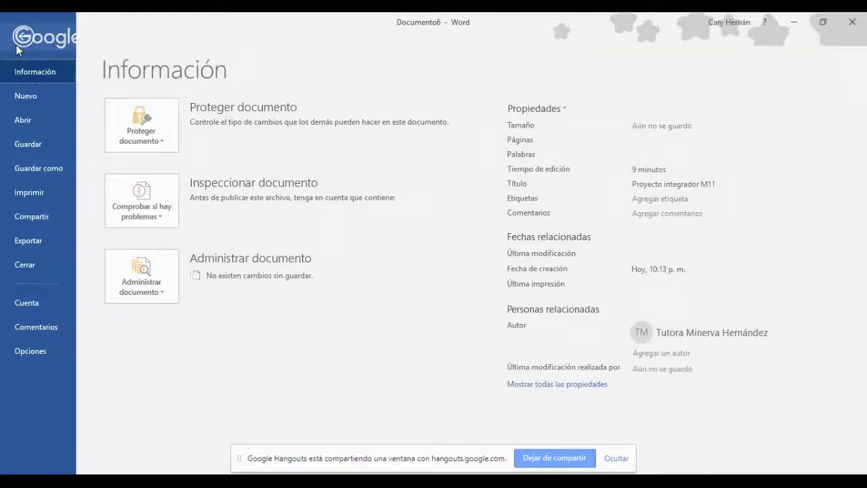
pyautogui.click(39, 168)
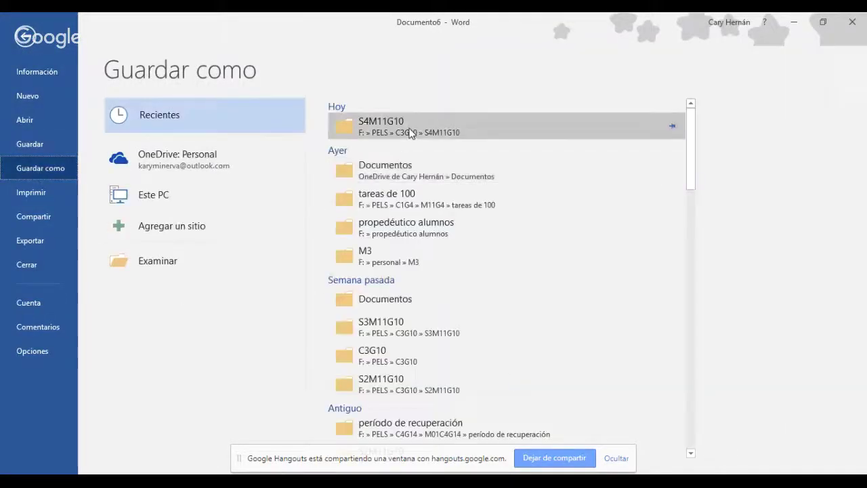
pyautogui.click(409, 129)
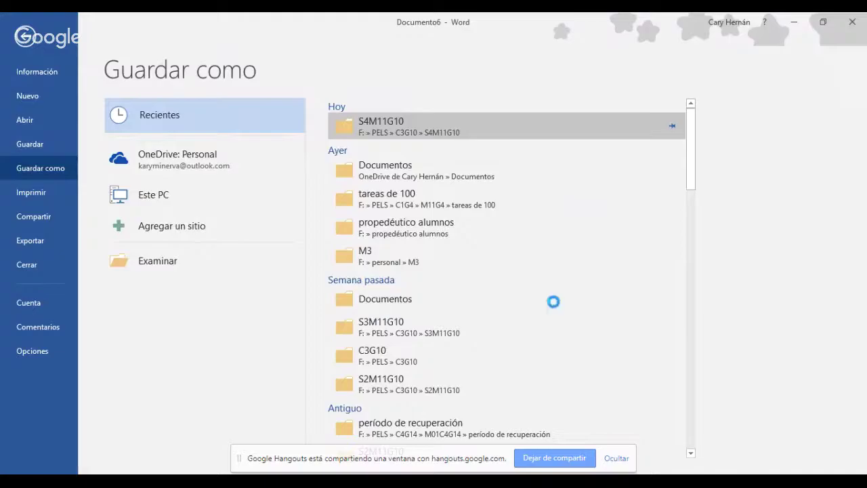